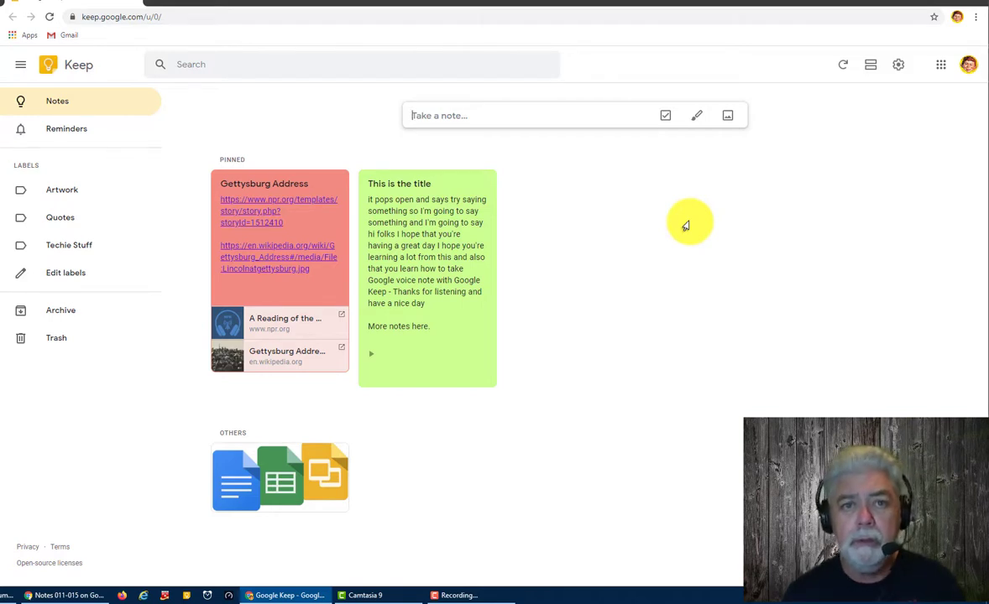
- Start a new note and add the image file Mt P.jpg to it
click(587, 116)
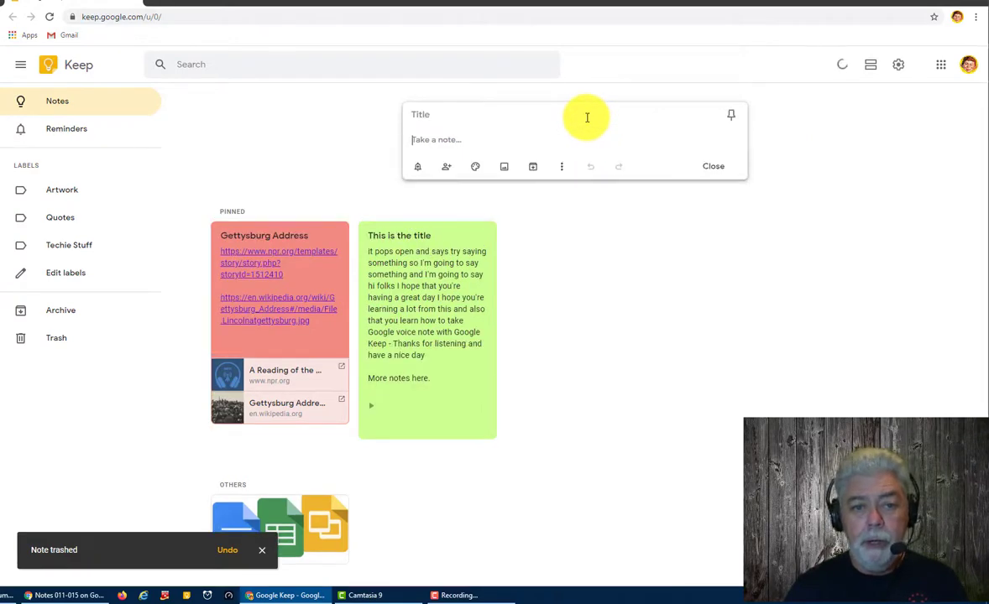
click(559, 171)
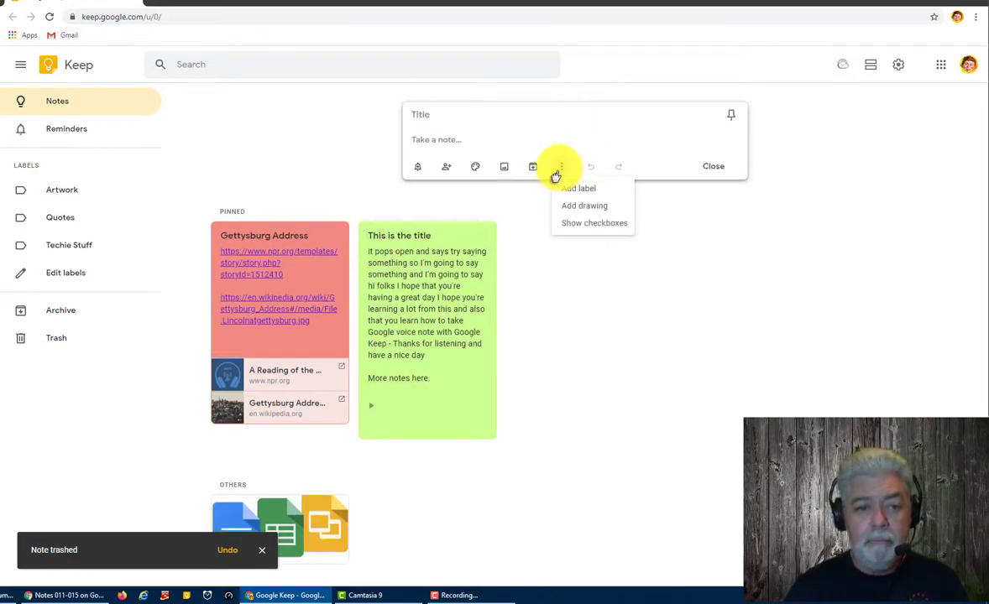
click(505, 168)
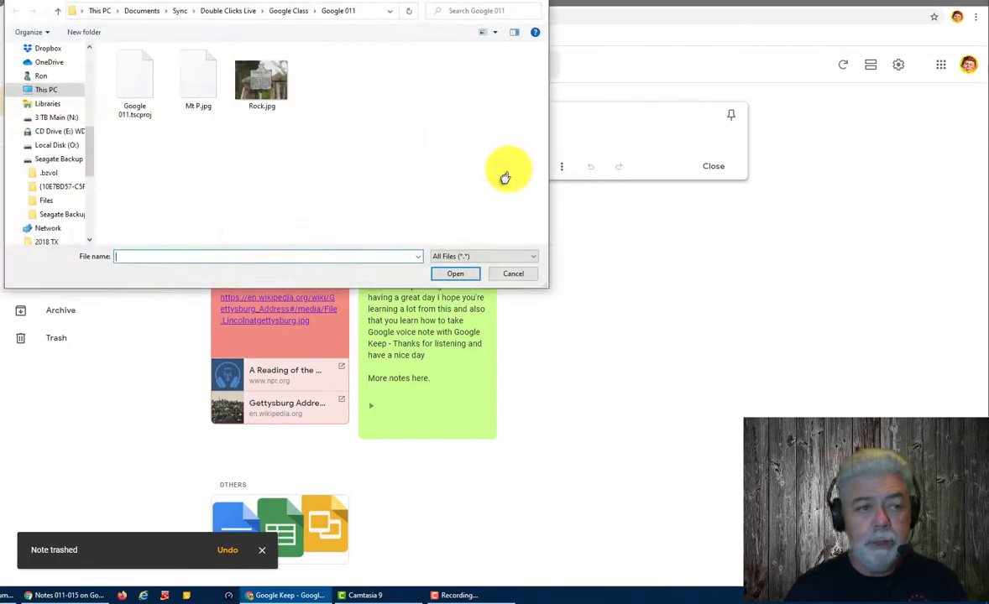
click(185, 99)
click(447, 277)
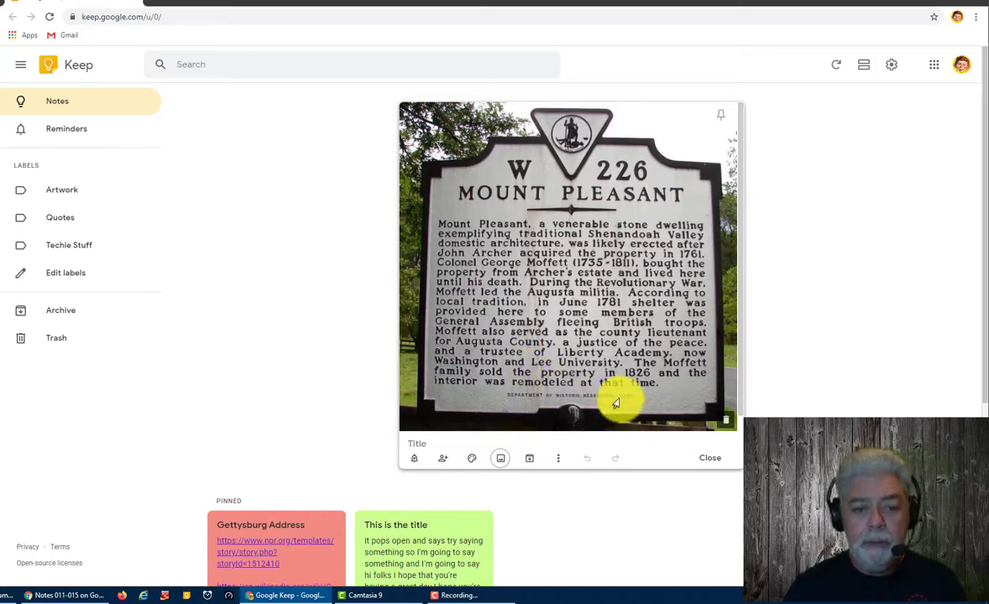
- Grab the image text from the Mount Pleasant sign picture into the note and dismiss the notification
click(558, 460)
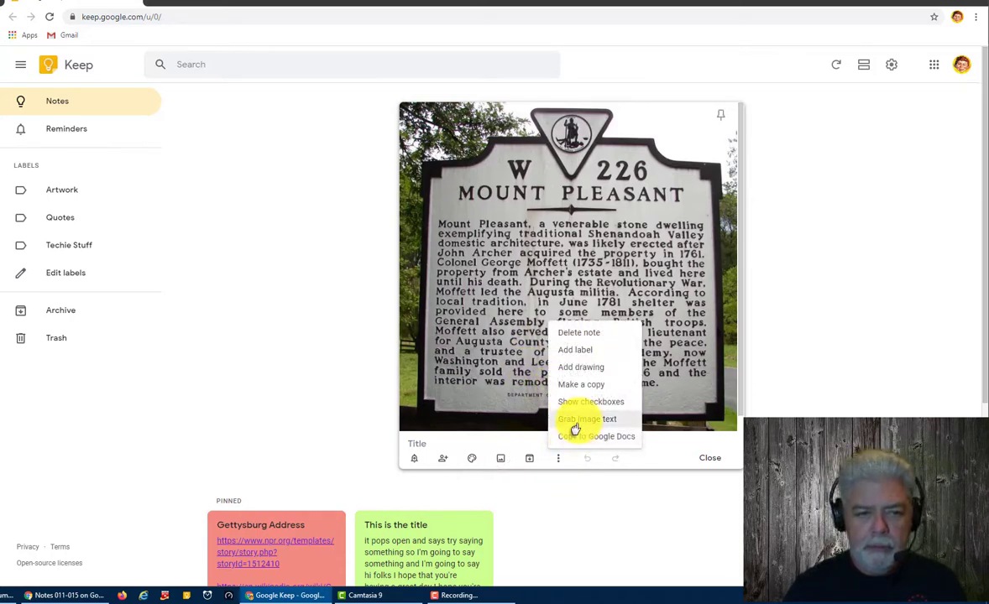
click(574, 425)
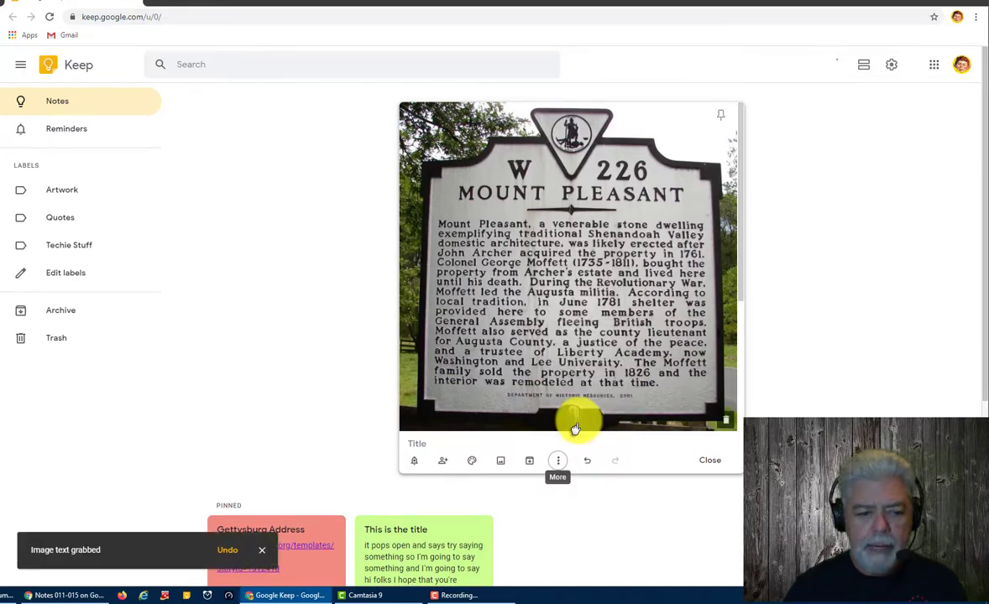
click(261, 555)
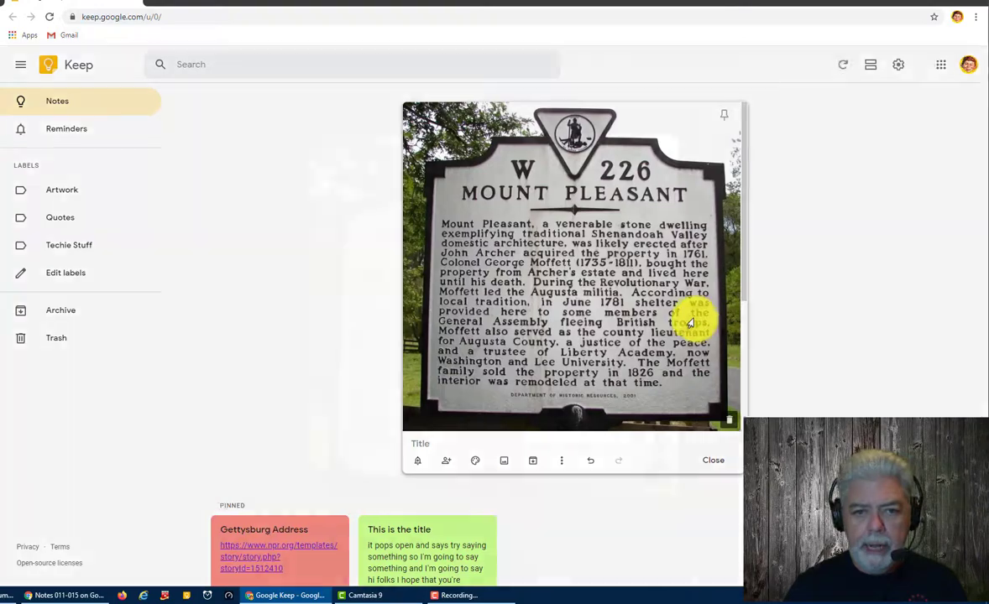
- Compare the grabbed text with the wording on the sign image down to the last line, and close the note
right_click(617, 340)
click(496, 416)
scroll(558, 290, down, 5)
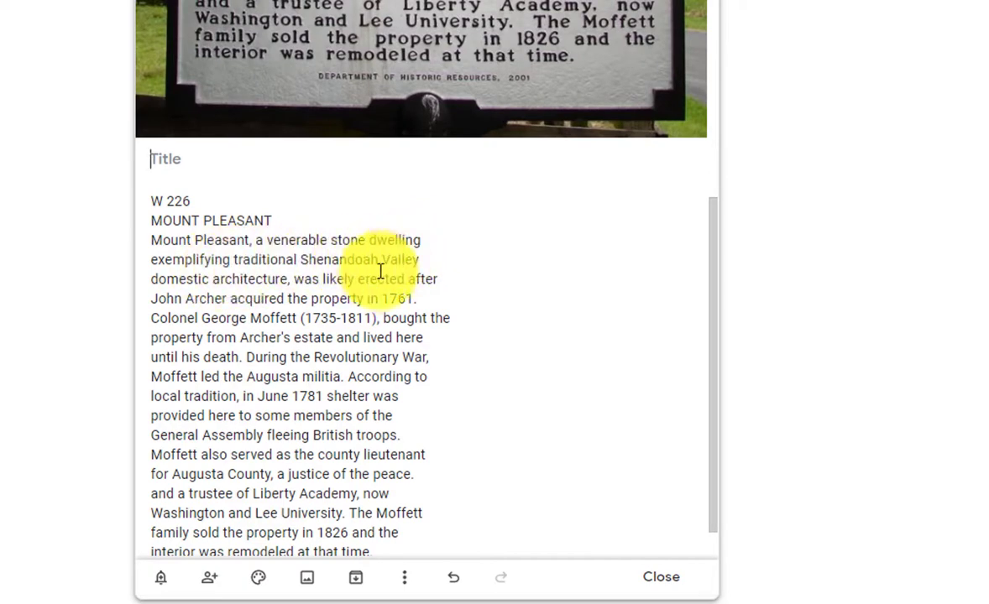
scroll(374, 257, up, 4)
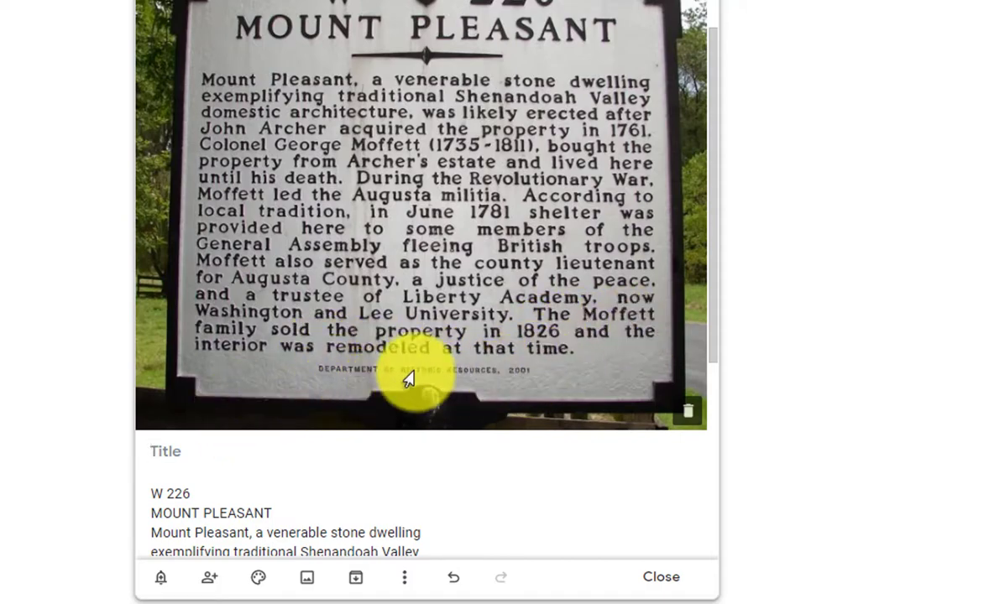
scroll(351, 368, down, 4)
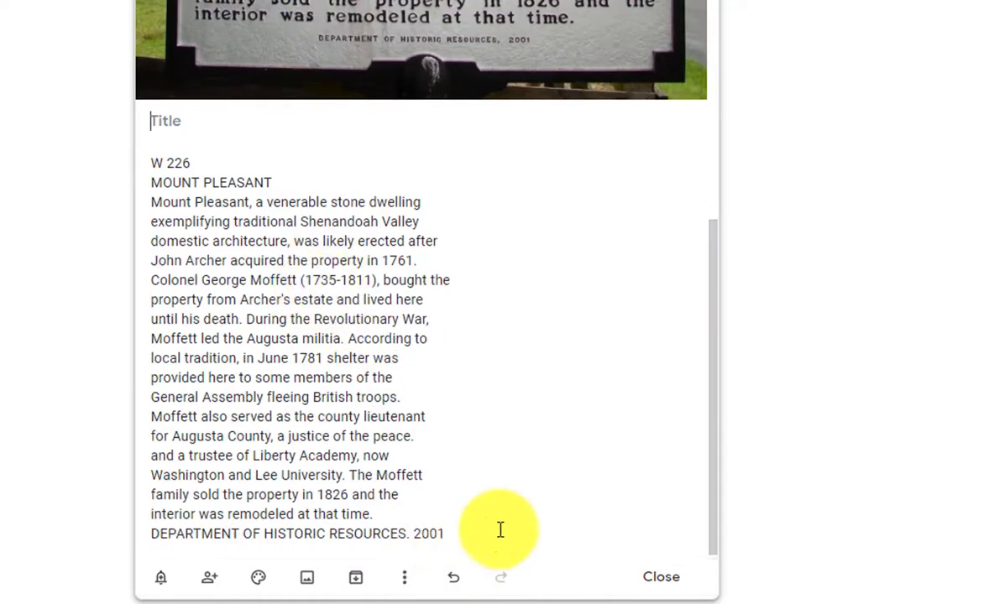
drag(499, 530, 153, 535)
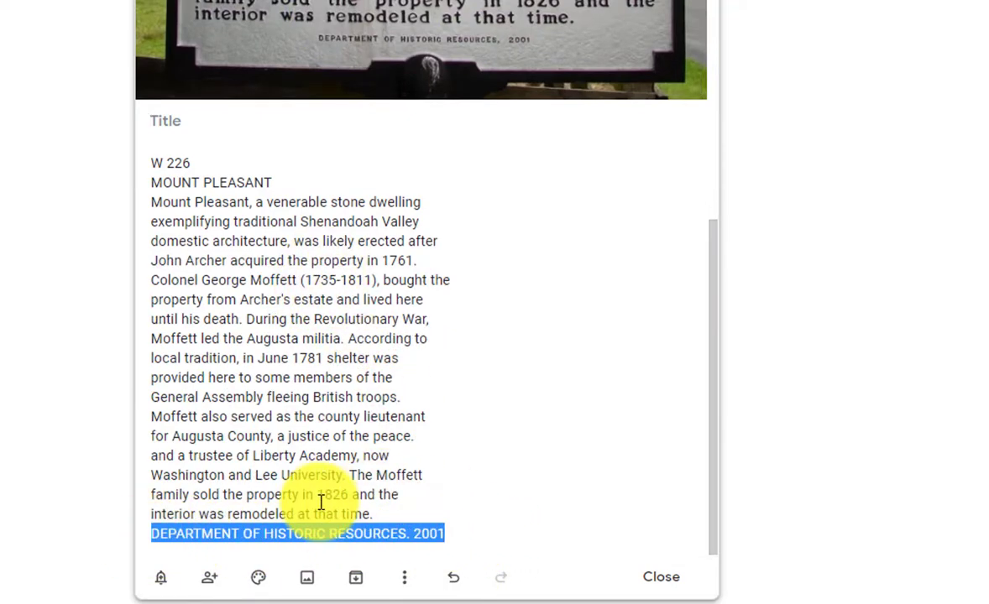
drag(317, 495, 547, 534)
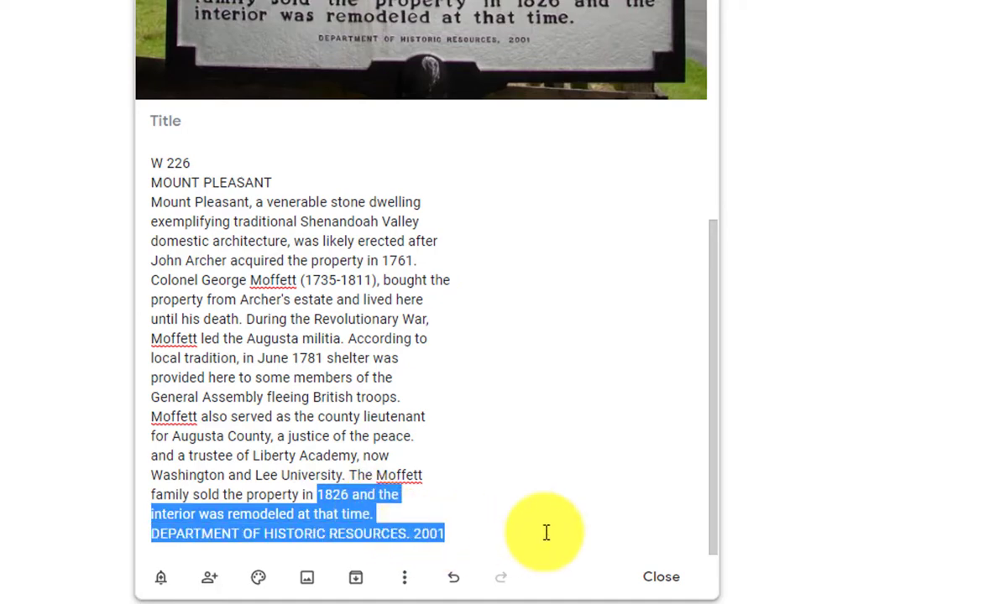
scroll(568, 501, up, 5)
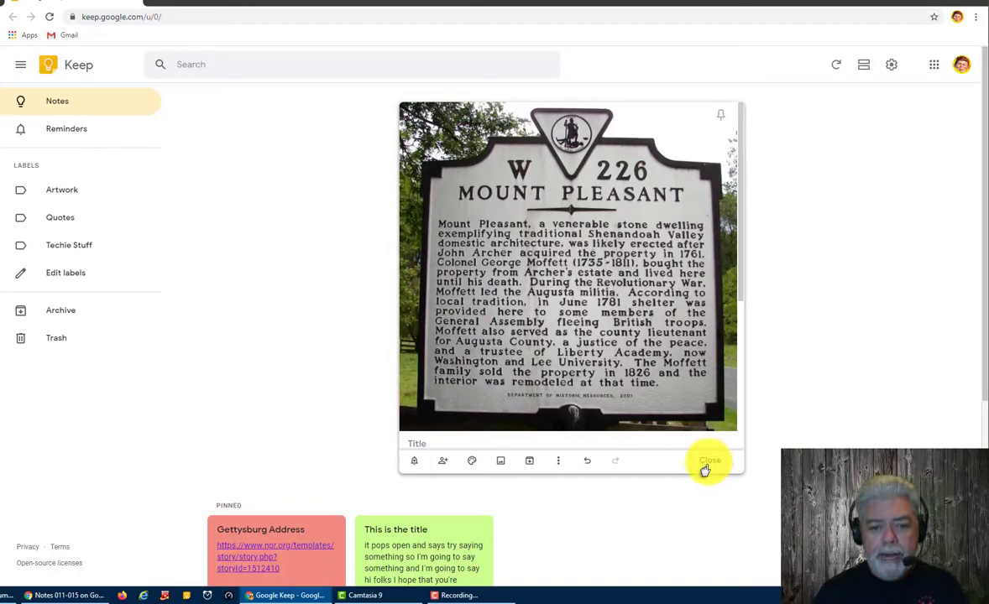
click(706, 465)
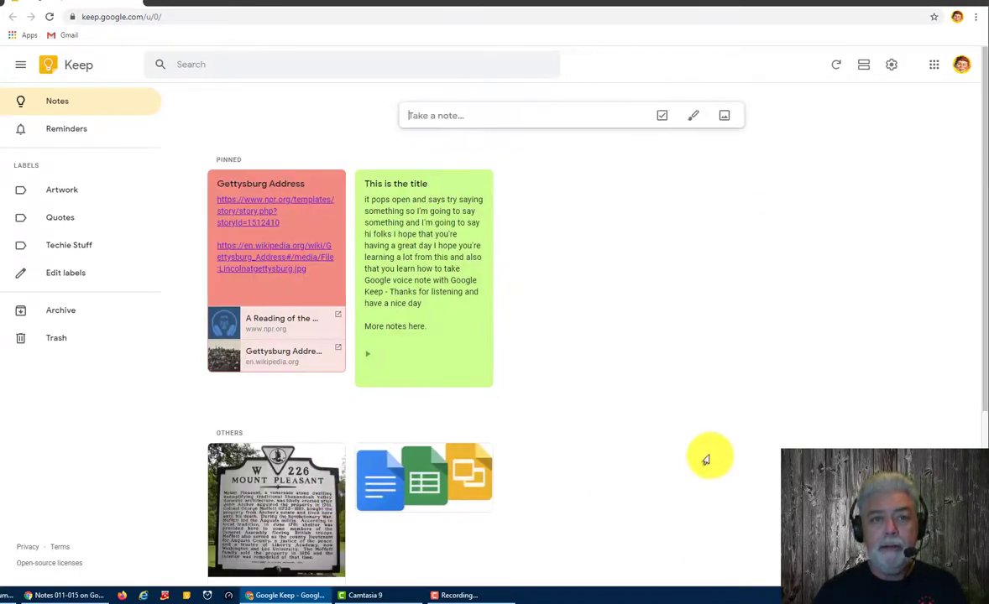
- Copy the Mount Pleasant note to Google Docs and dismiss the notification
click(932, 71)
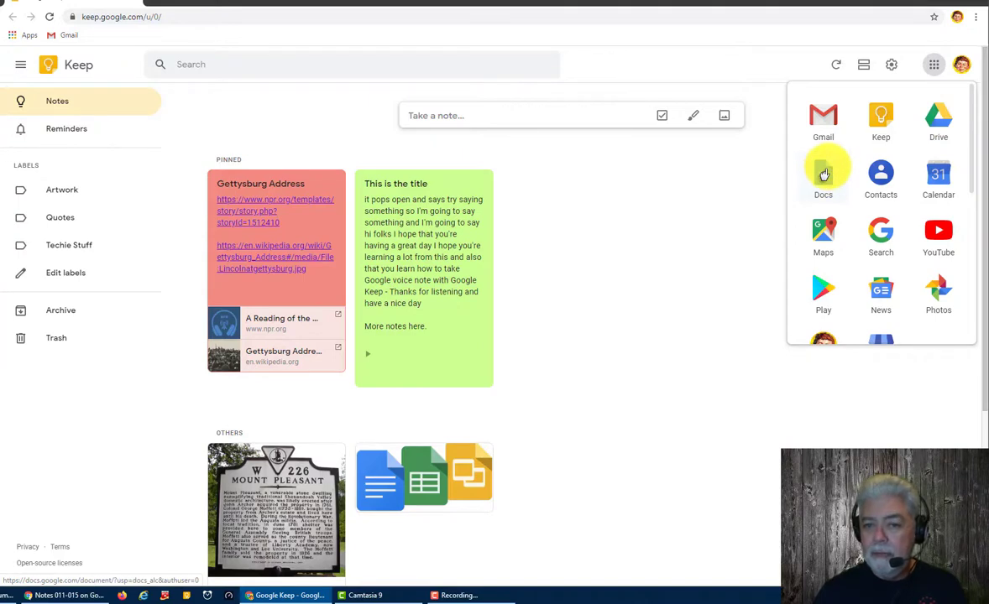
click(621, 241)
scroll(599, 246, down, 1)
scroll(239, 248, down, 4)
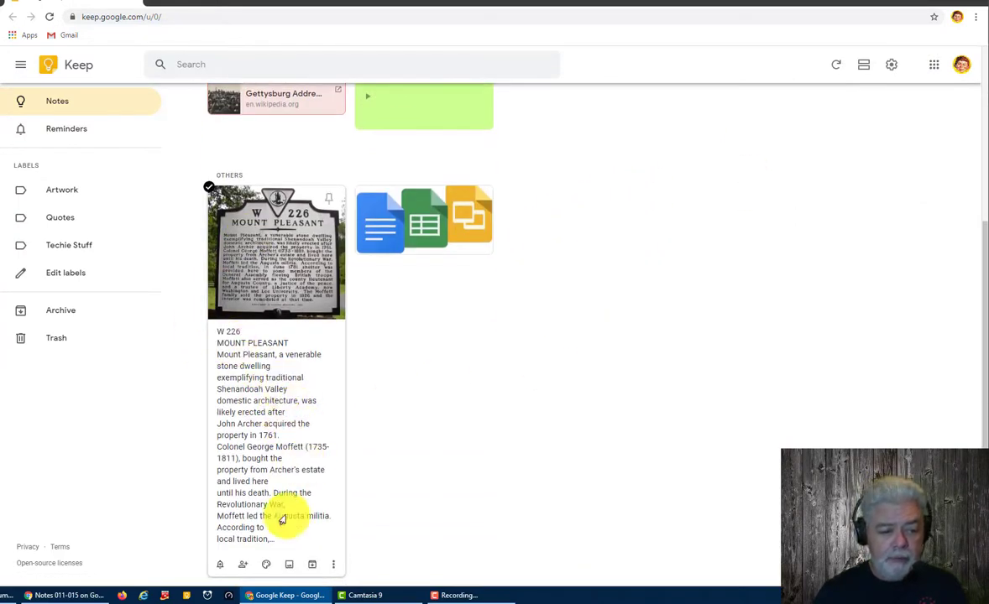
click(333, 564)
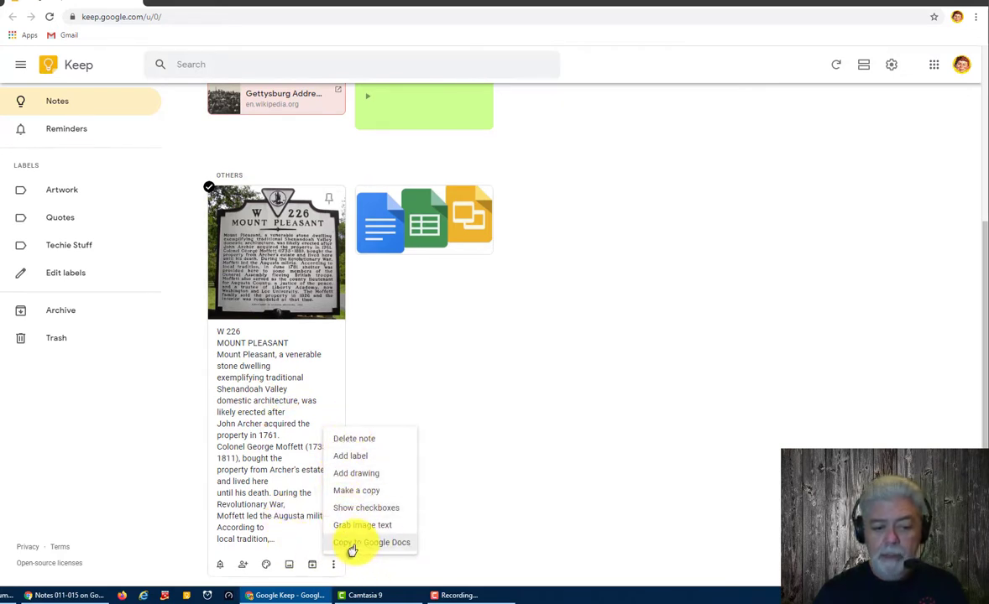
click(351, 544)
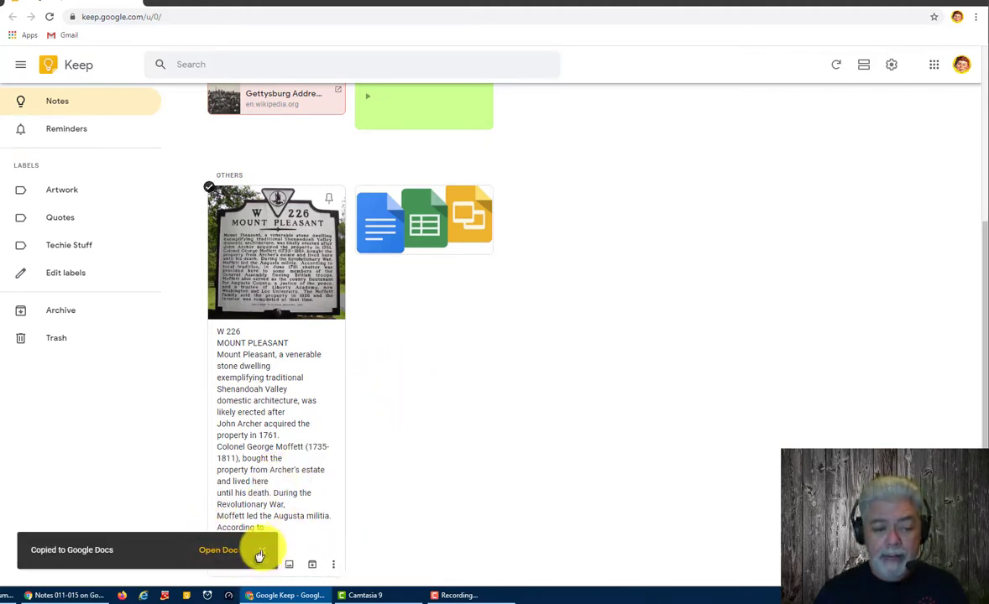
click(260, 555)
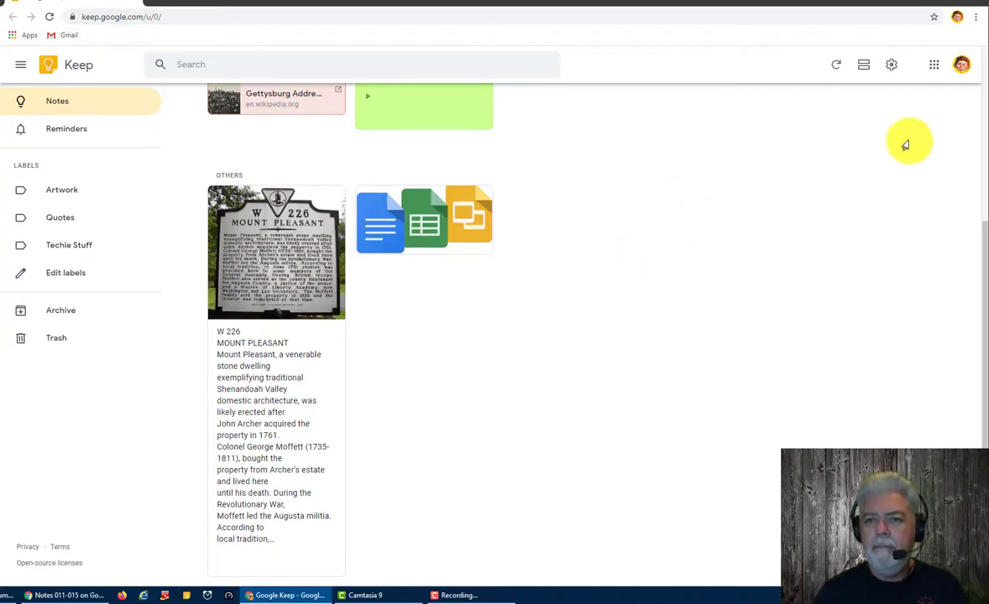
- Switch to Google Docs and open the recent document named Google Keep Document
click(934, 65)
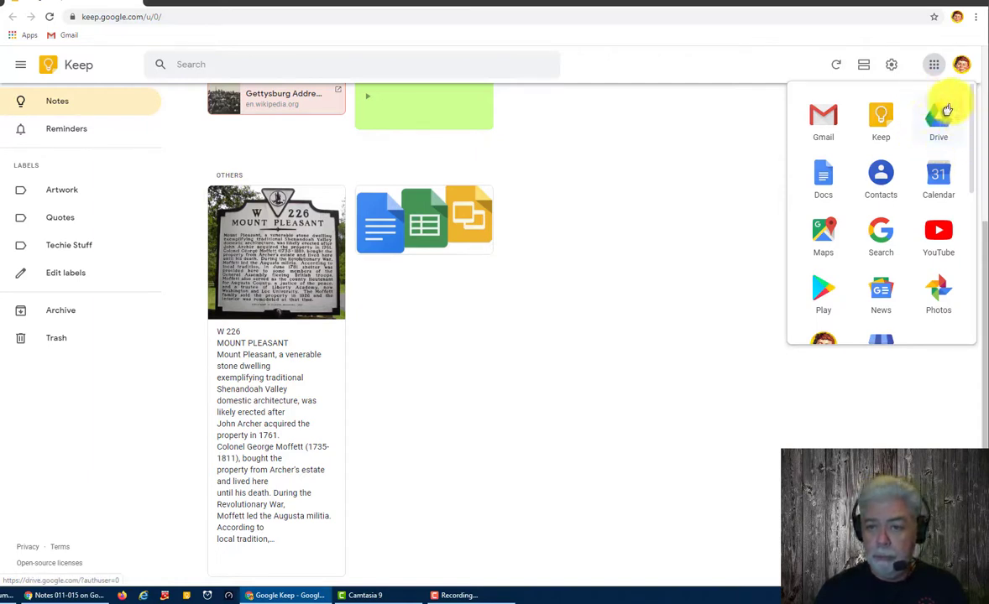
click(819, 186)
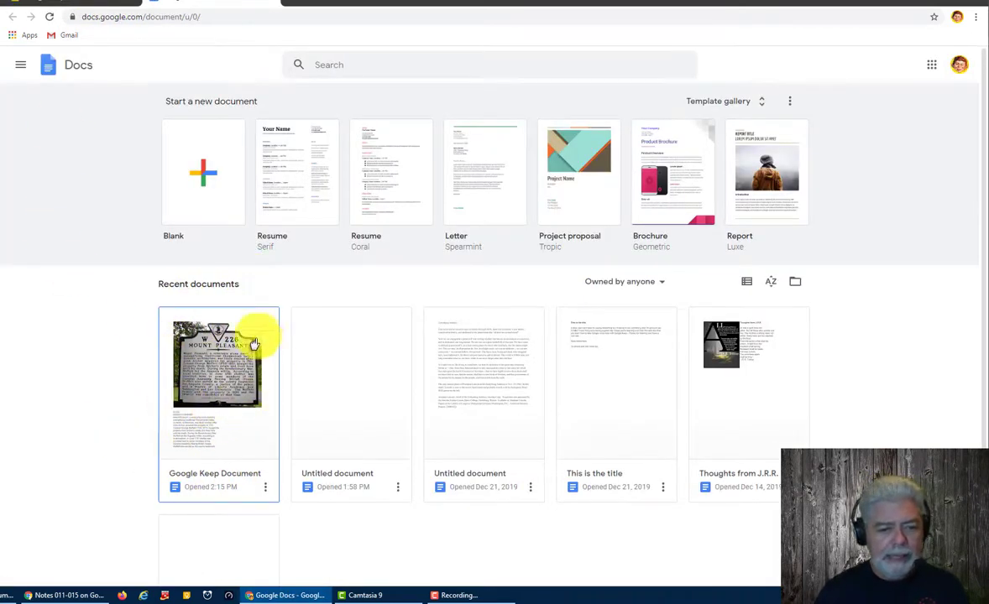
click(214, 432)
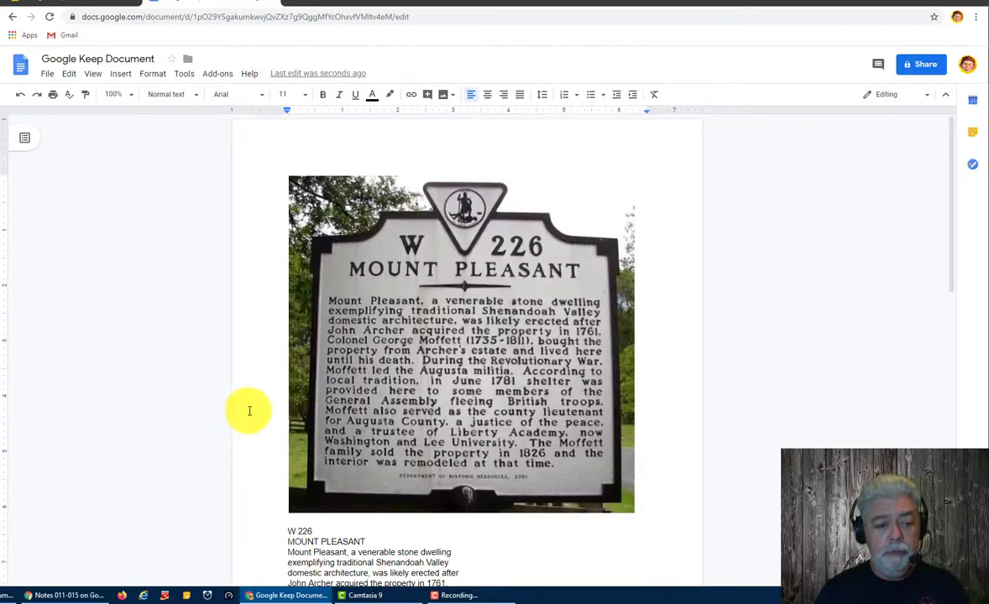
- Examine the copied document, checking the sign image and the line breaks of the extracted text across both pages
scroll(250, 410, down, 5)
scroll(247, 365, down, 5)
click(481, 277)
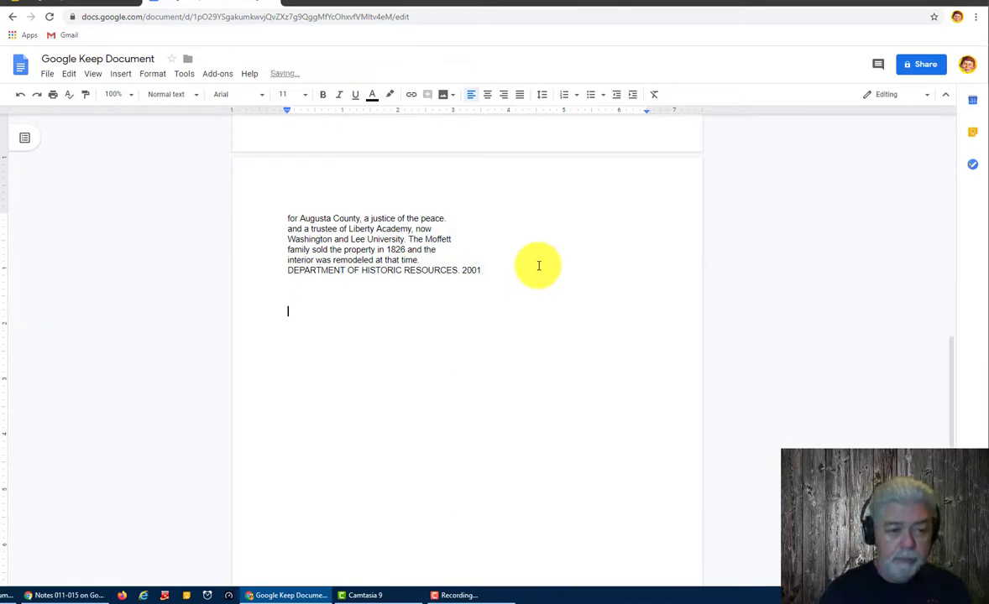
scroll(540, 267, up, 8)
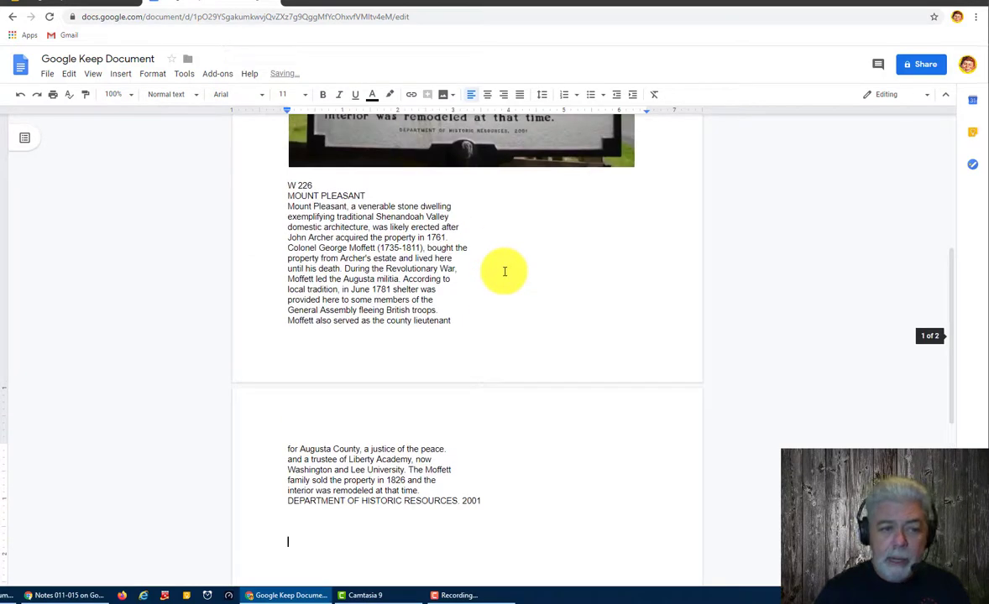
scroll(475, 378, up, 2)
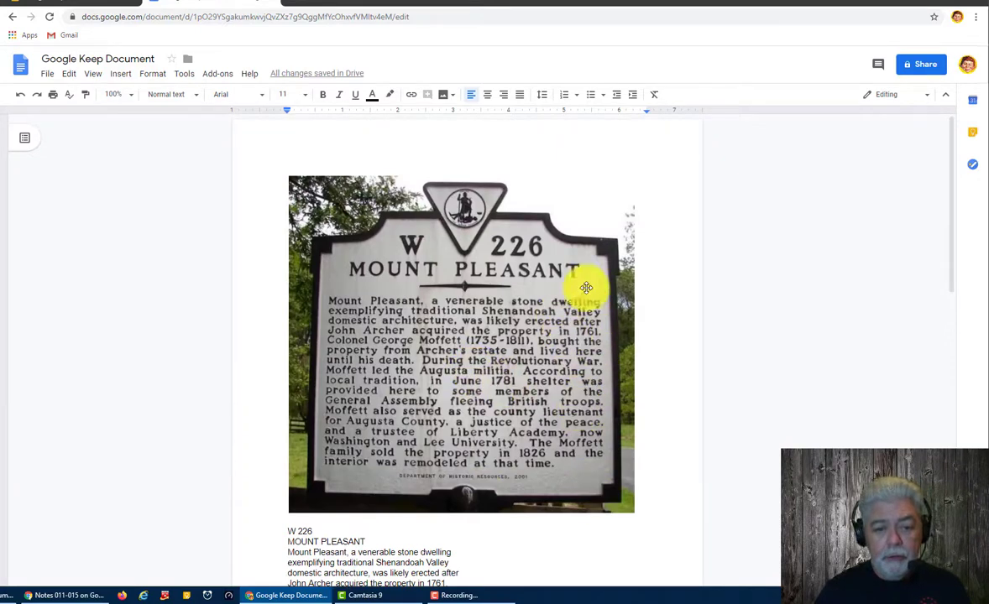
scroll(387, 496, down, 5)
click(474, 268)
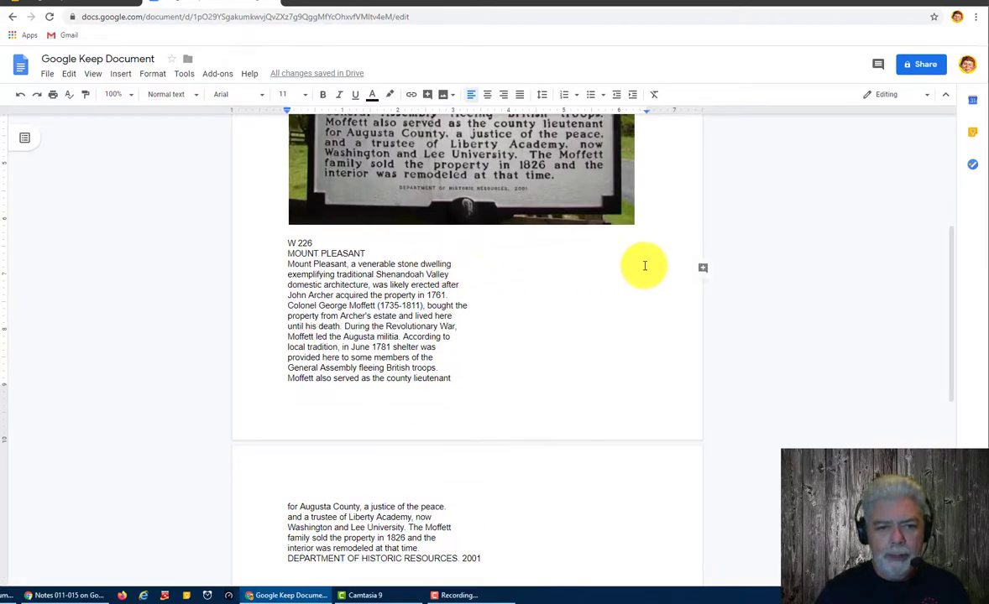
scroll(498, 280, up, 4)
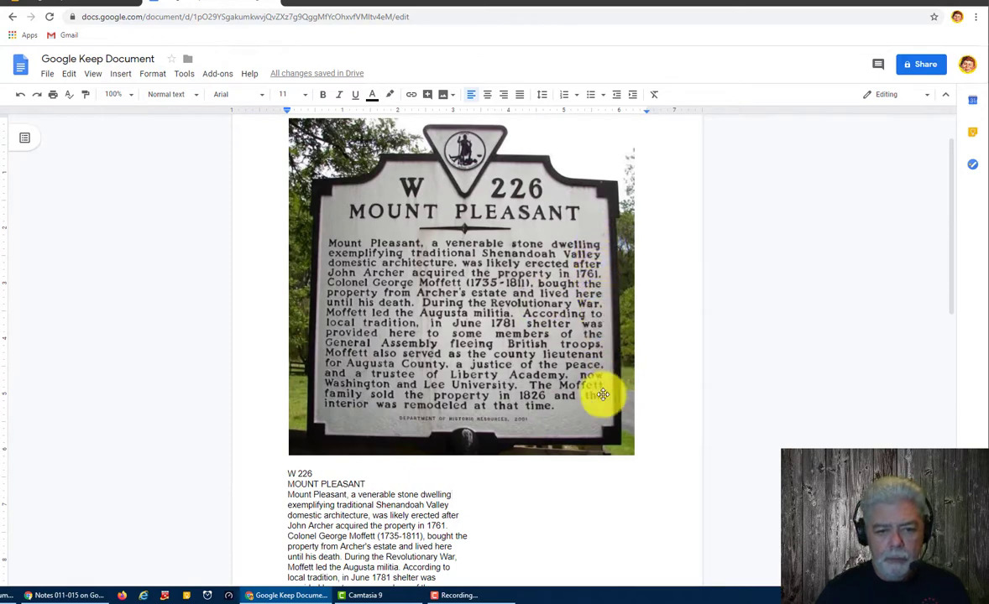
scroll(467, 484, down, 3)
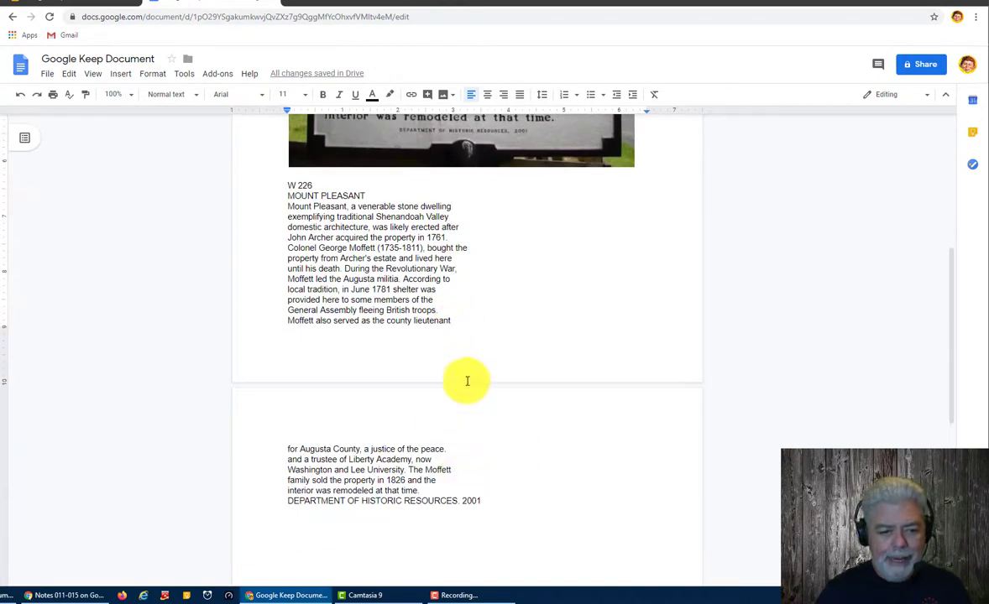
scroll(586, 274, up, 4)
- Remove the line breaks from "Mount Pleasant, a venerable stone dwelling" through "fleeing British troops." so the lines form one paragraph
click(471, 437)
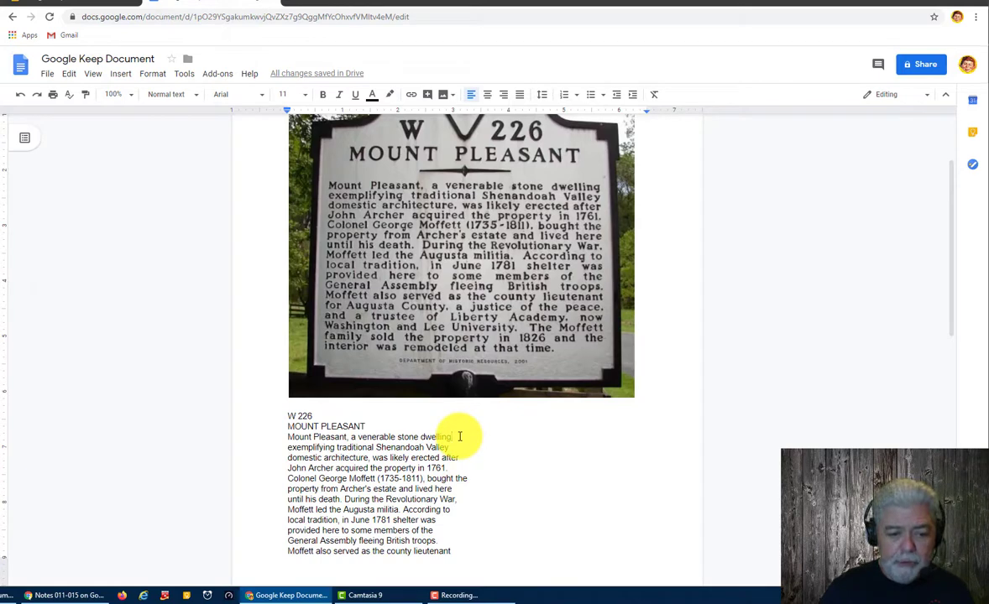
key(Delete)
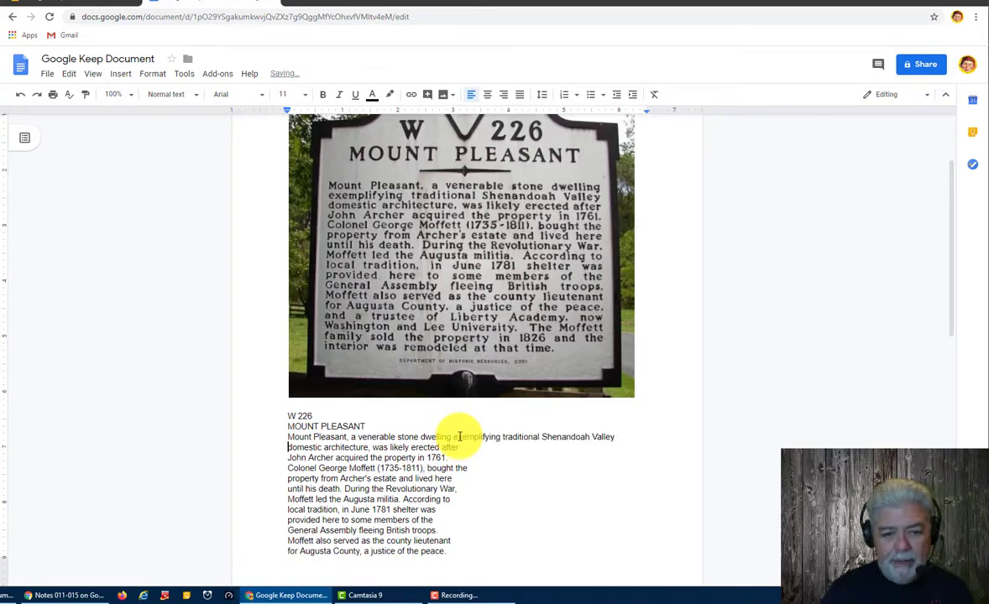
key(Delete)
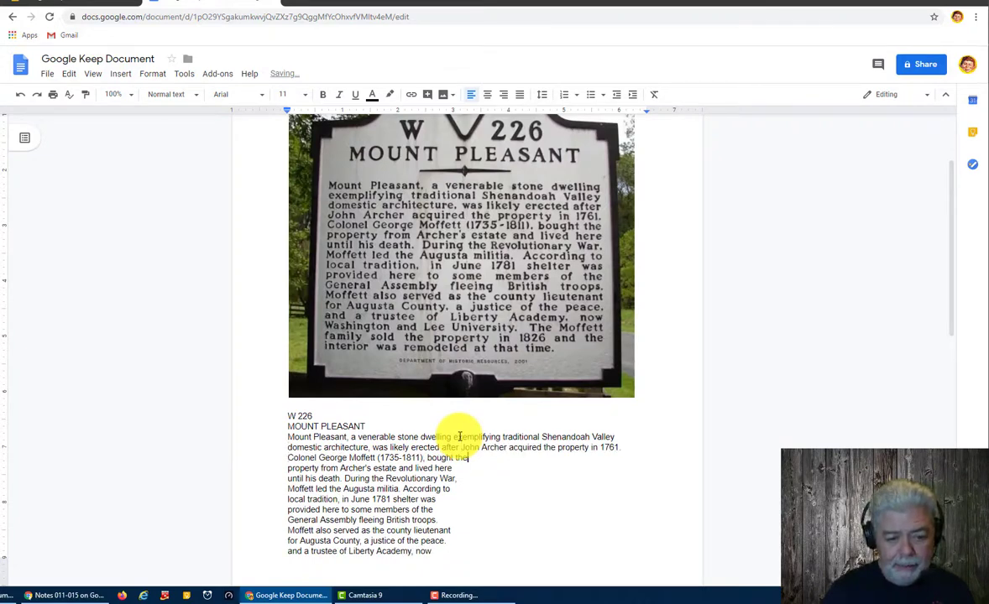
key(Delete)
key(Delete)
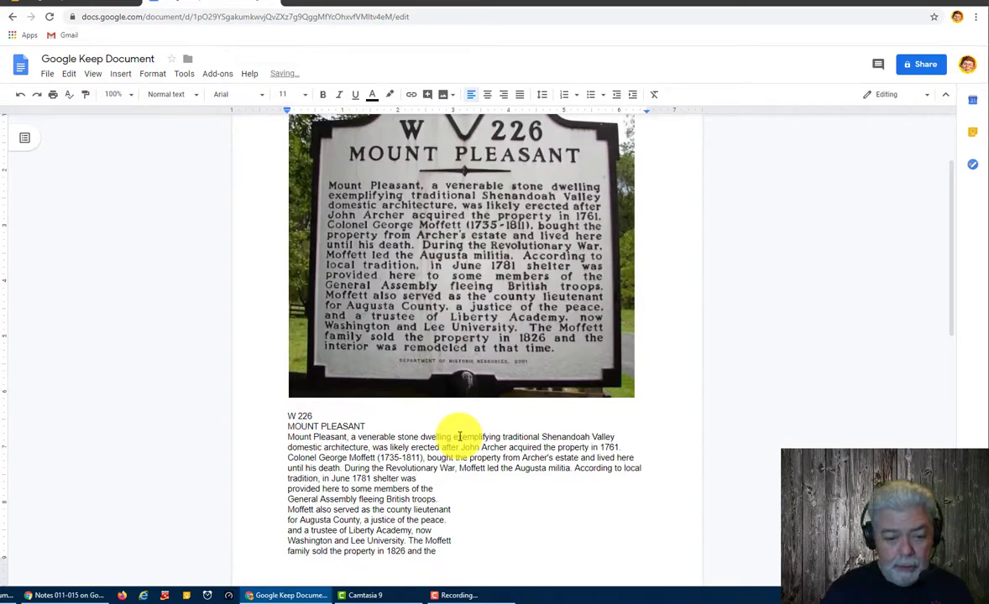
key(Delete)
key(Delete)
- Separate the county lieutenant sentence with a blank line and join its following lines through "remodeled at that time." into a second paragraph
key(Return)
key(Delete)
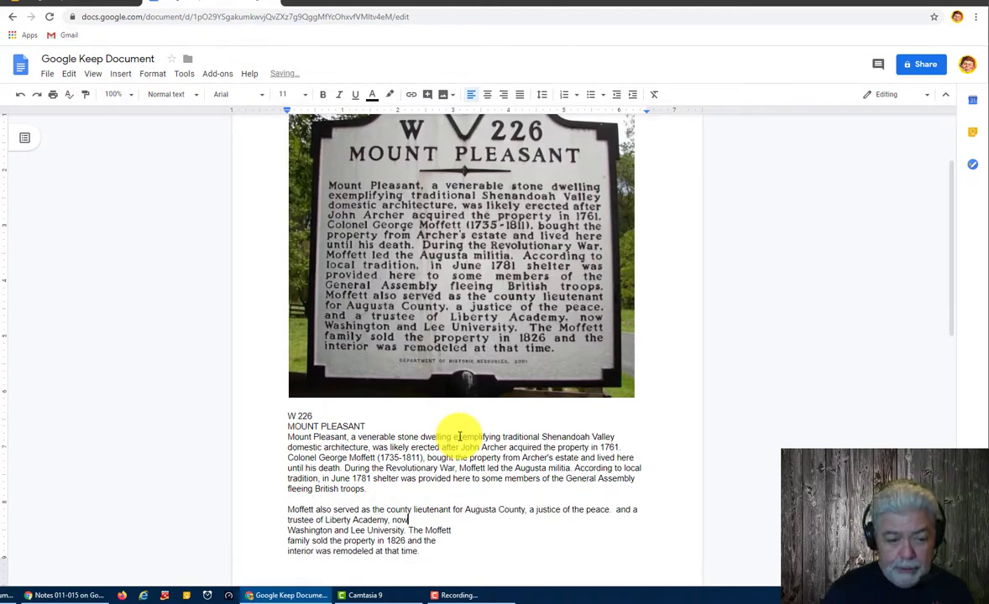
key(Delete)
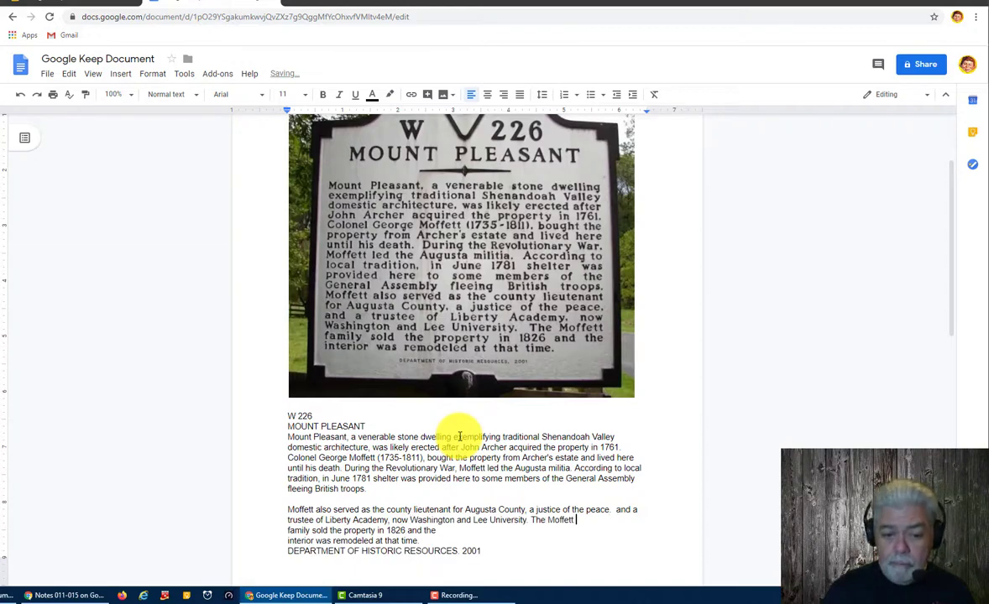
key(Delete)
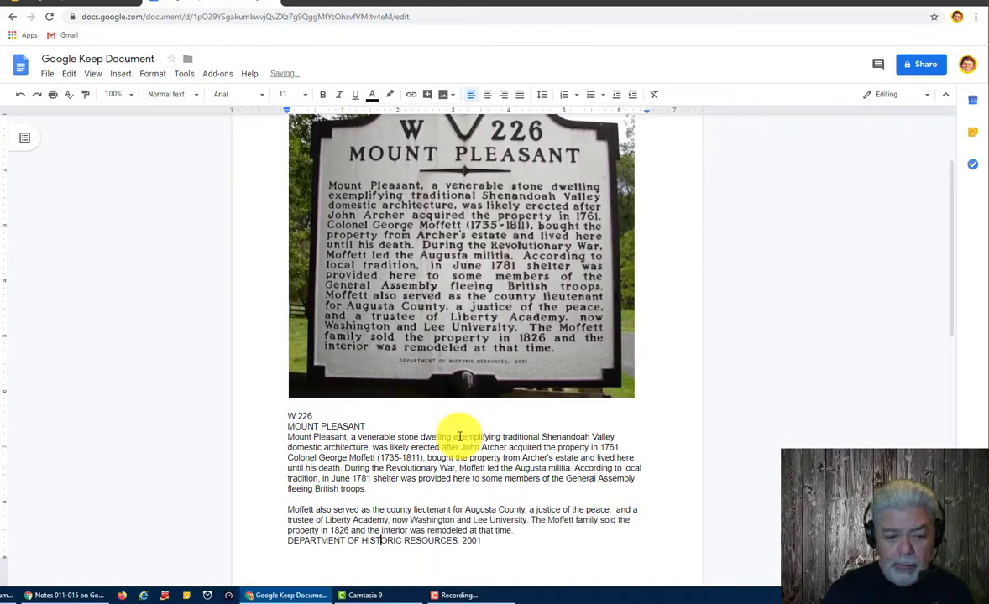
- Join the DEPARTMENT OF HISTORIC RESOURCES line to the second paragraph and justify all the extracted text
key(Delete)
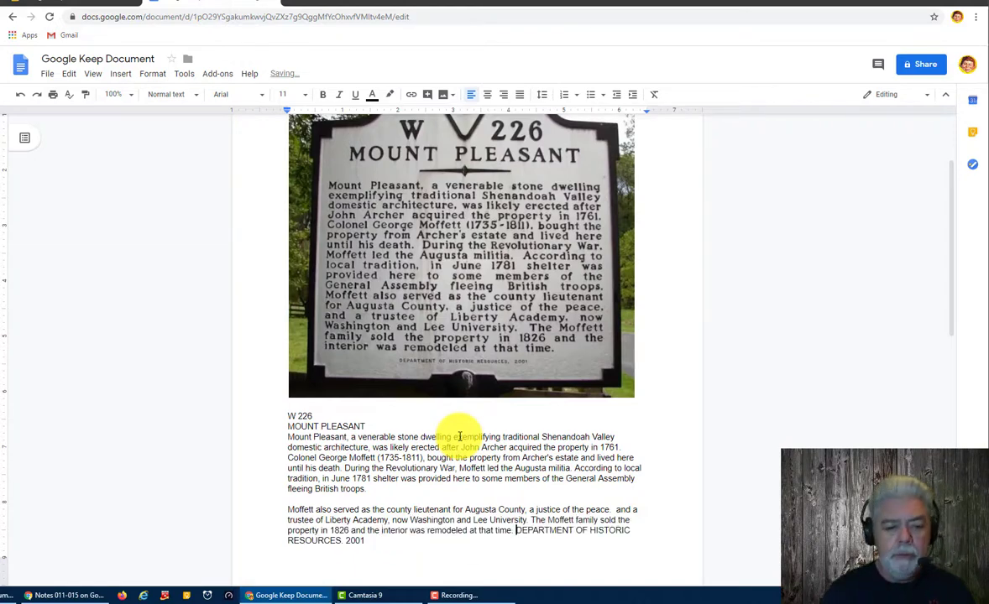
scroll(357, 502, down, 2)
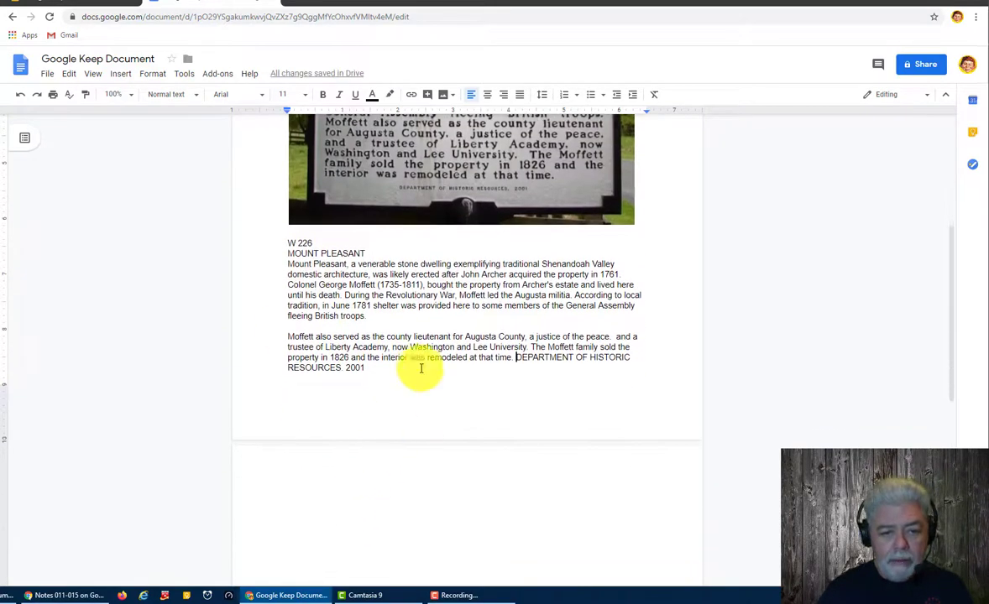
drag(382, 368, 287, 242)
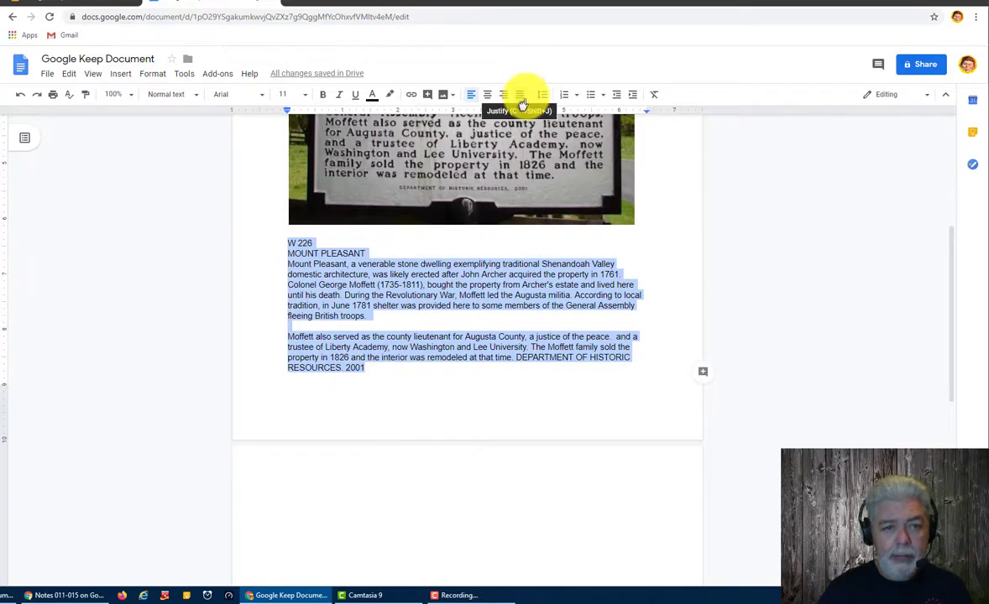
scroll(469, 345, up, 1)
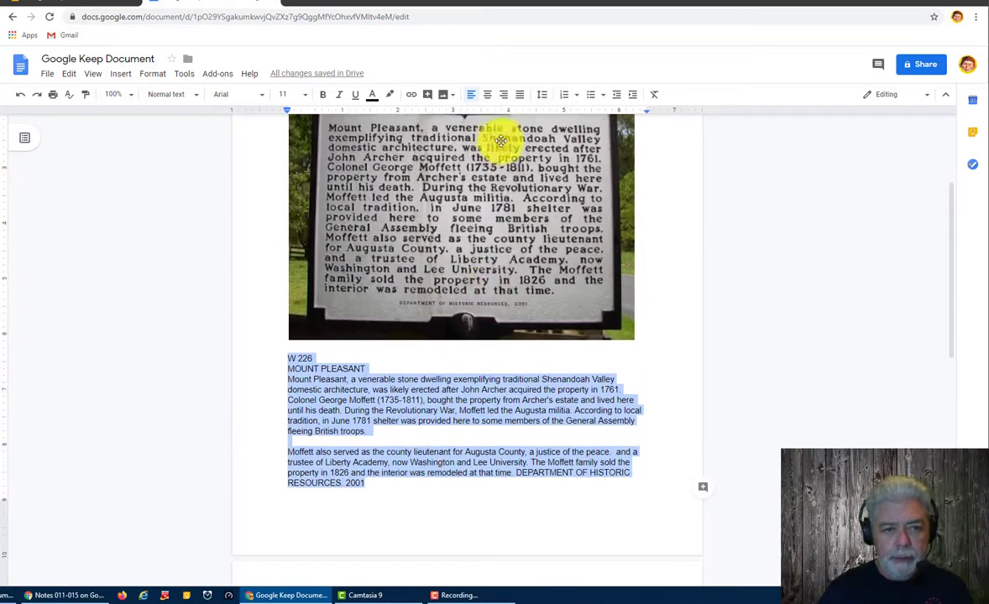
click(487, 95)
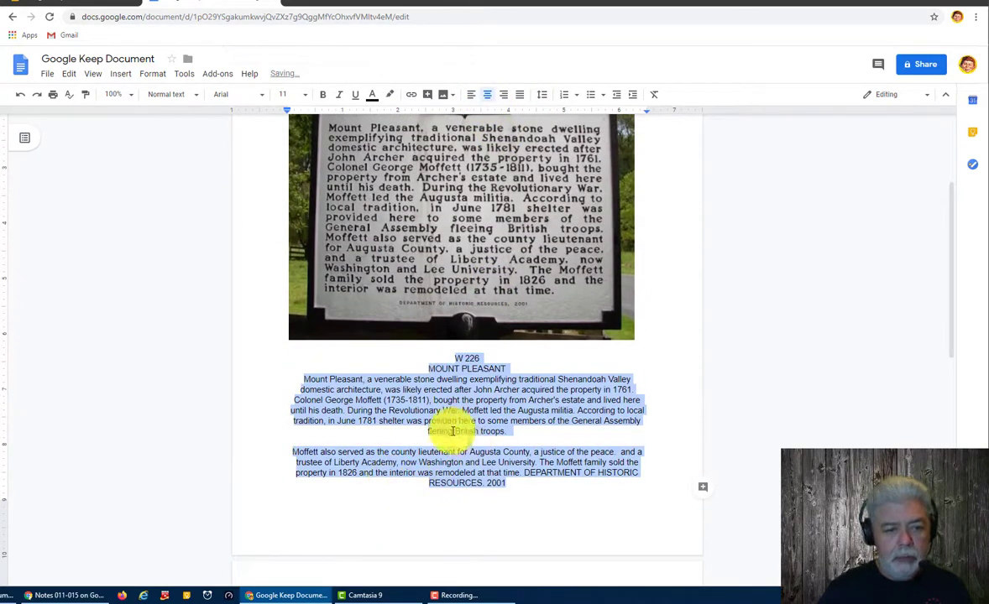
click(504, 95)
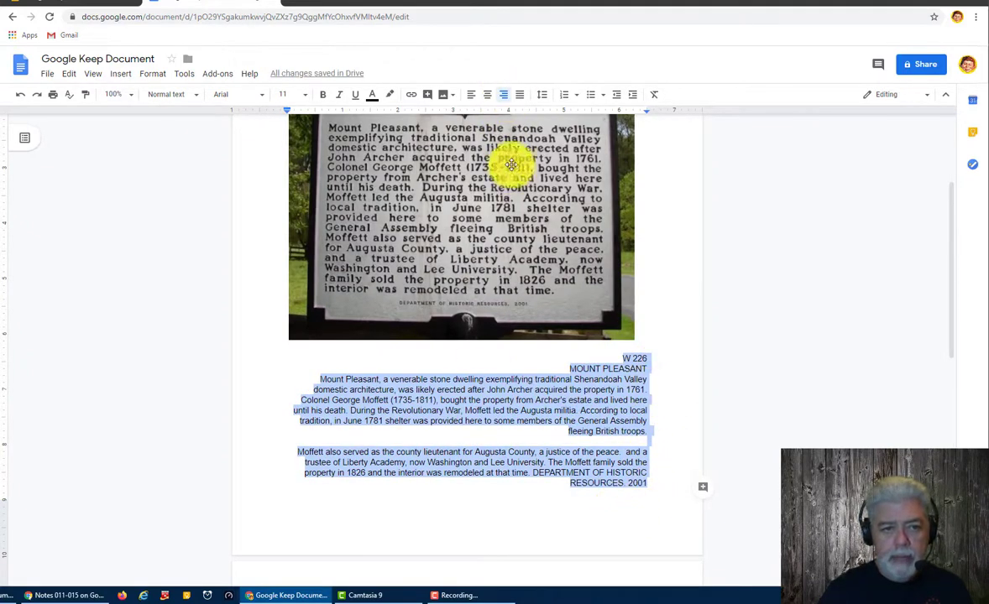
click(518, 95)
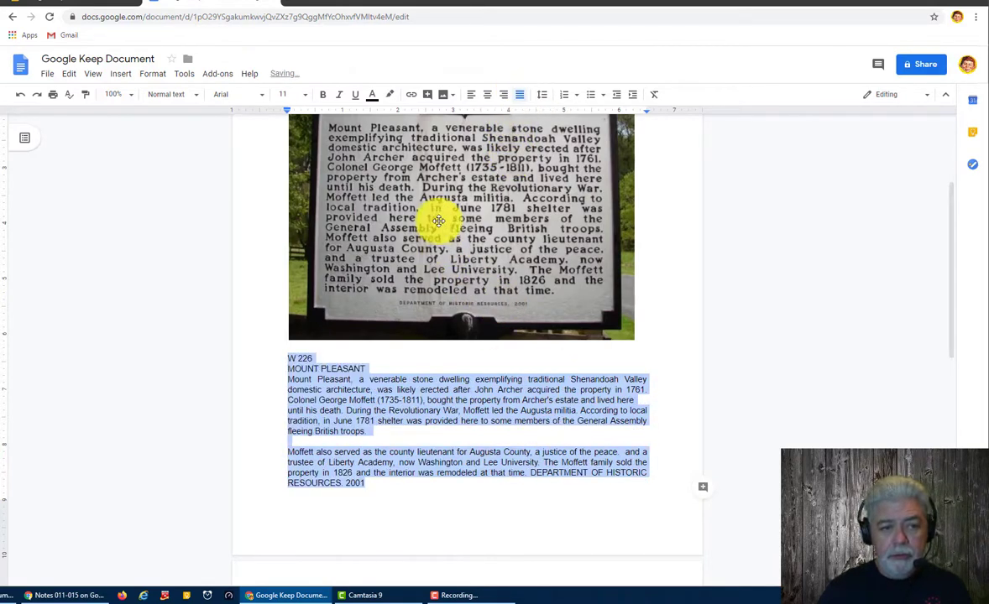
- Remove the leftover line break after "lived here" in the first paragraph so the justified lines run on evenly
scroll(420, 209, down, 2)
scroll(425, 214, up, 2)
click(646, 399)
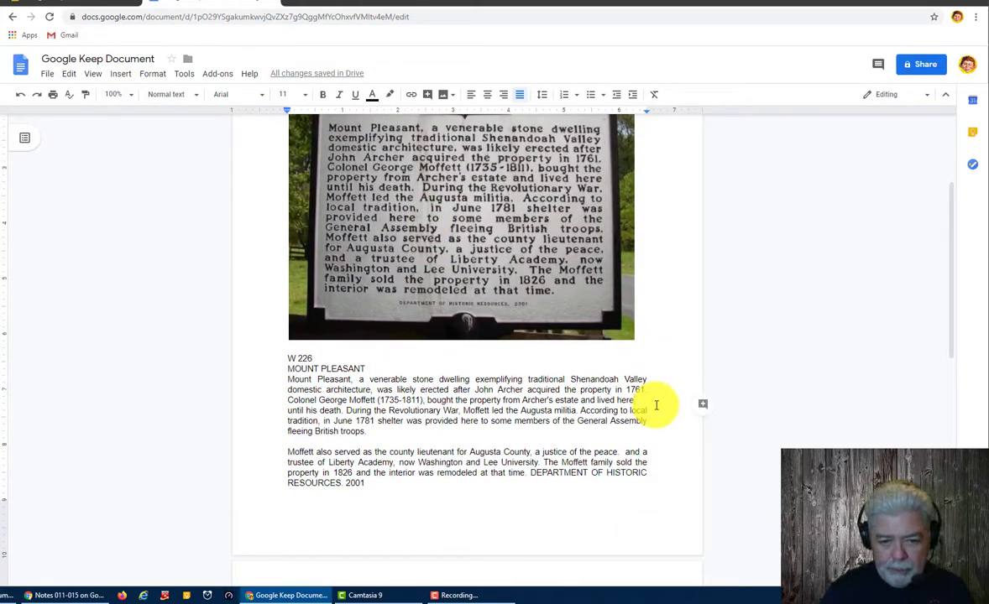
key(Delete)
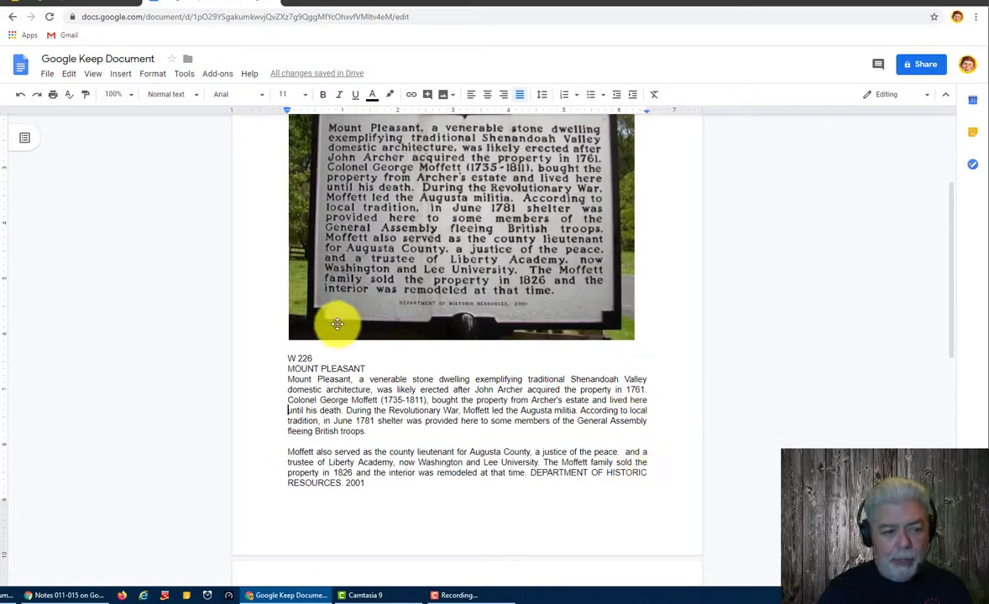
- Center the two heading lines, W 226 and MOUNT PLEASANT, beneath the sign image
drag(382, 365, 285, 356)
scroll(327, 507, up, 2)
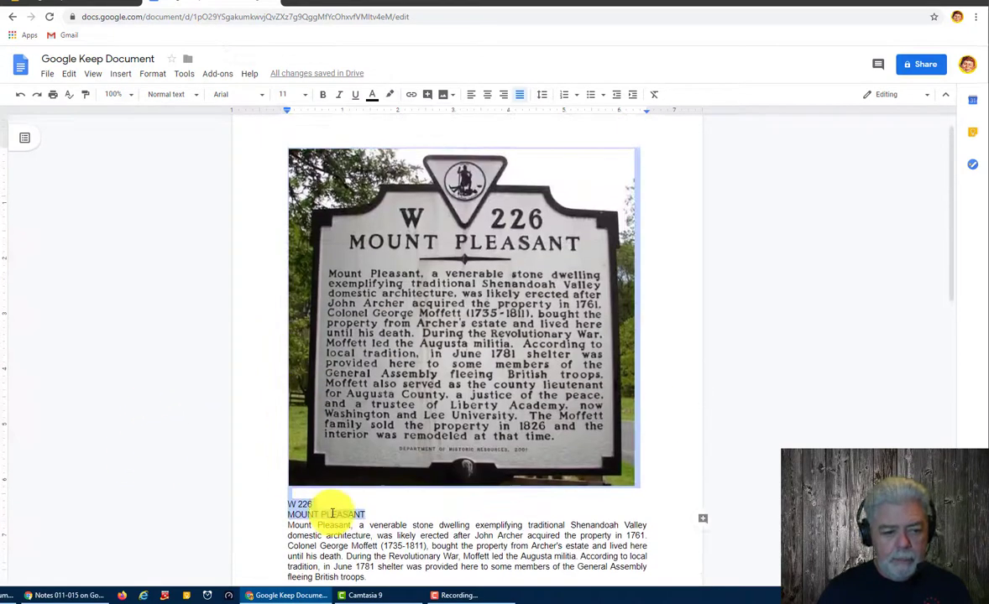
click(487, 94)
- Put "DEPARTMENT OF HISTORIC RESOURCES. 2001" on its own centered line, separated from the second paragraph by a blank line
scroll(495, 336, down, 3)
scroll(500, 320, down, 2)
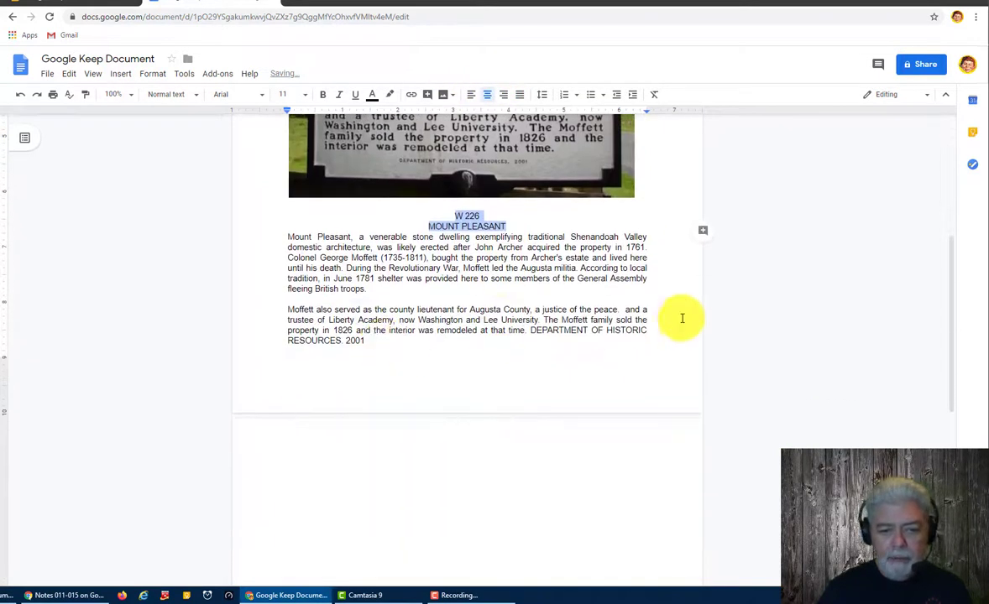
click(531, 330)
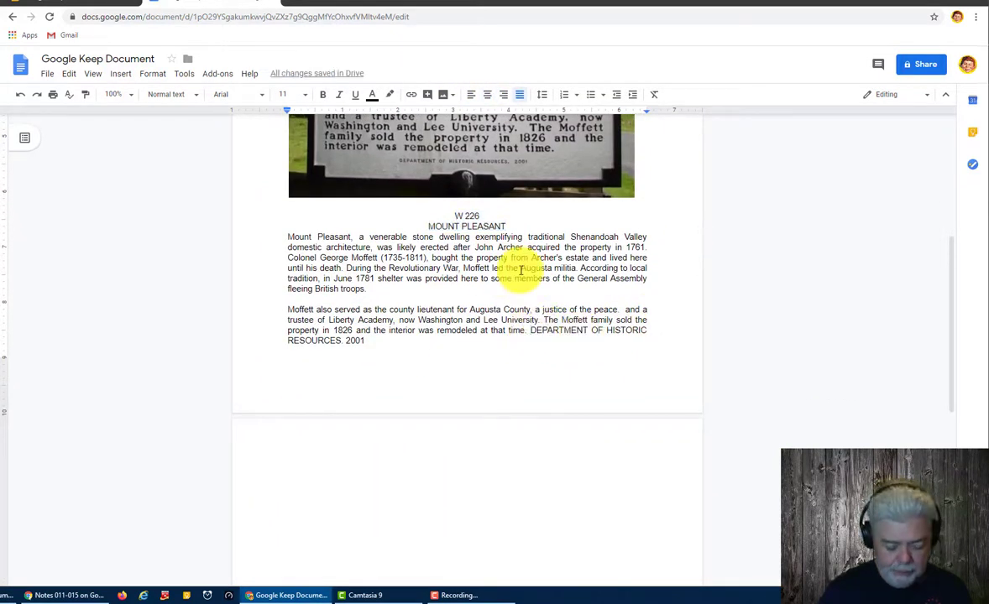
key(Return)
click(481, 342)
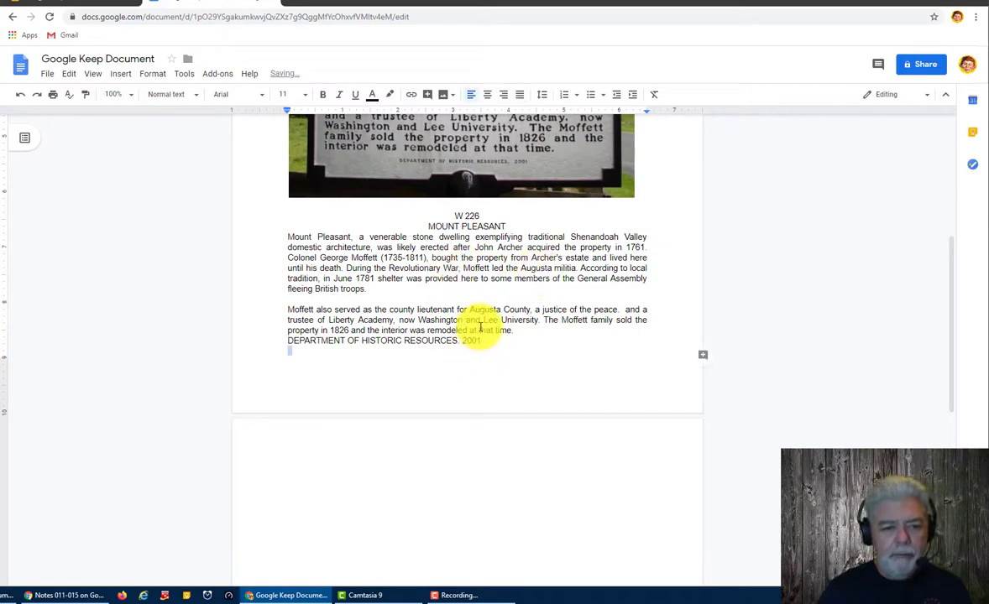
click(487, 98)
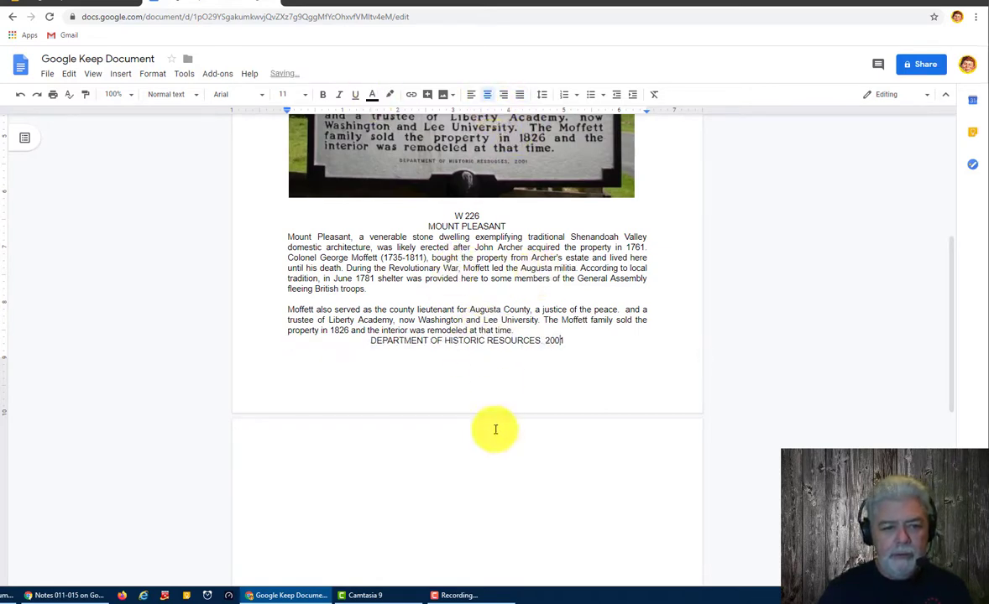
click(537, 329)
key(Return)
- Review the formatted document, comparing the sign image with the headings, paragraphs and closing line
click(390, 508)
scroll(371, 483, down, 3)
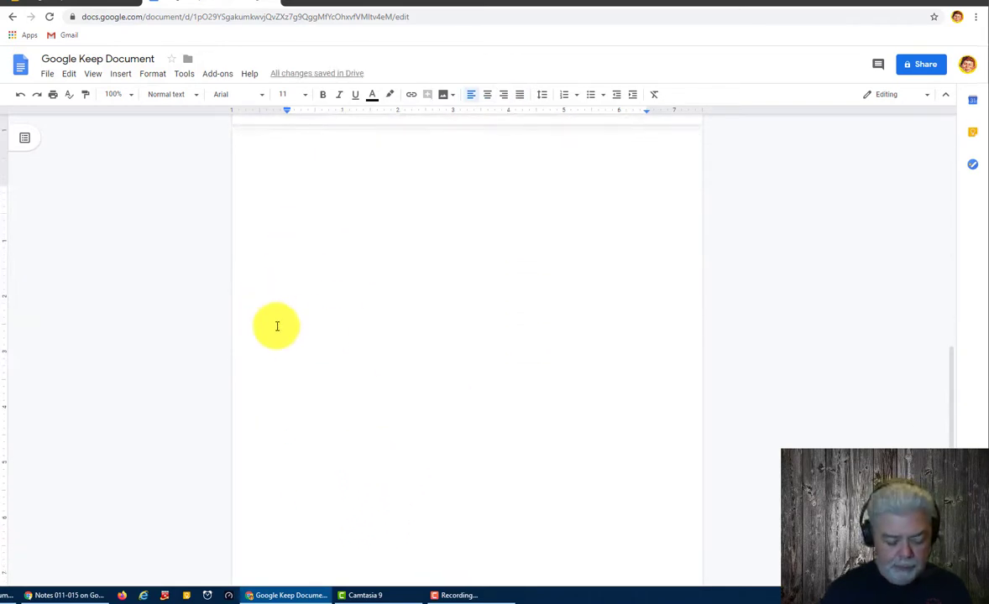
scroll(276, 326, up, 3)
scroll(506, 399, up, 2)
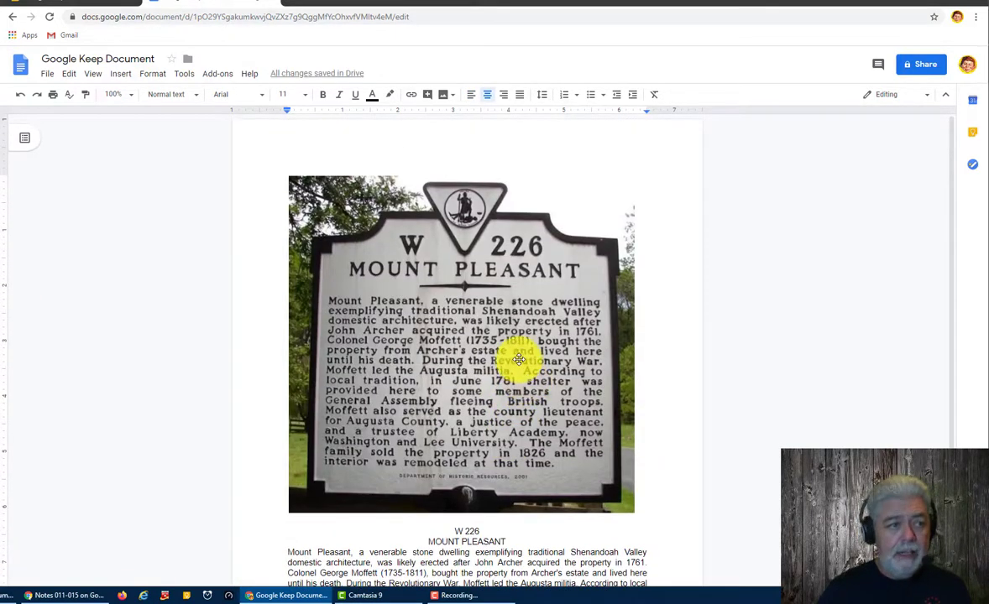
scroll(519, 361, down, 2)
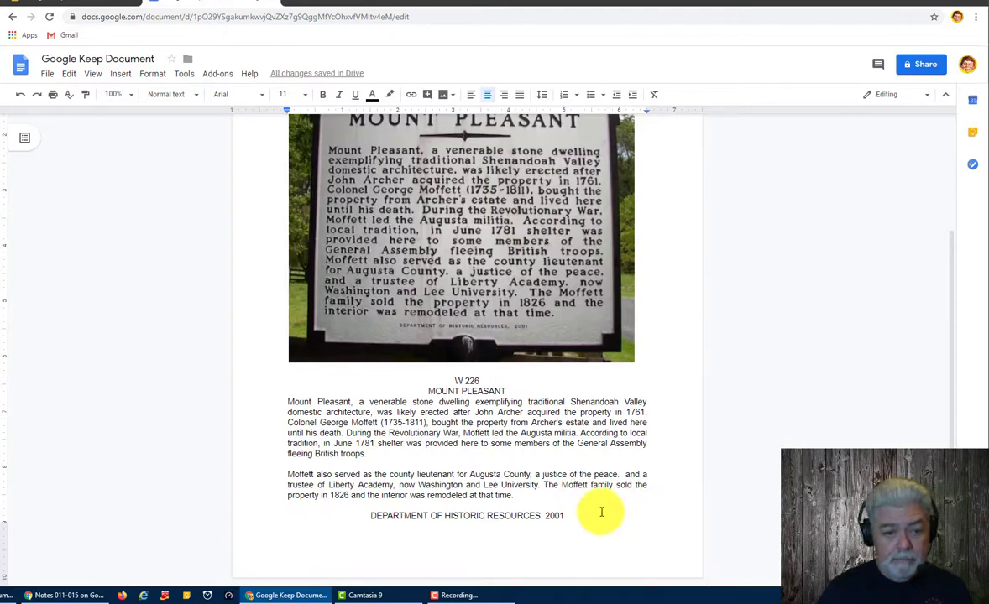
scroll(598, 511, up, 2)
scroll(545, 502, down, 2)
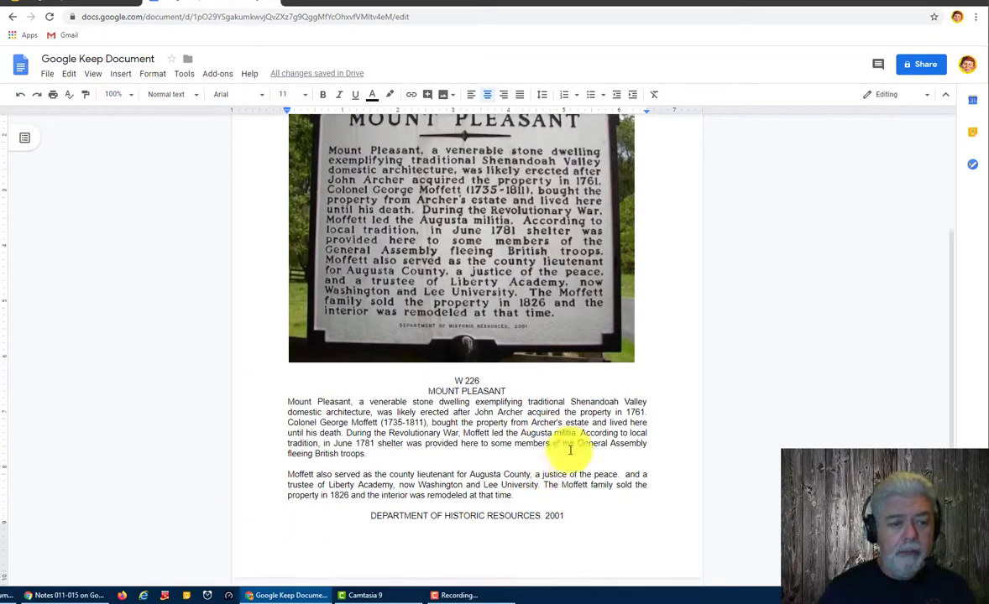
- Format the words "Mount Pleasant" at the start of the first paragraph as bold, italic and blue
drag(287, 402, 350, 400)
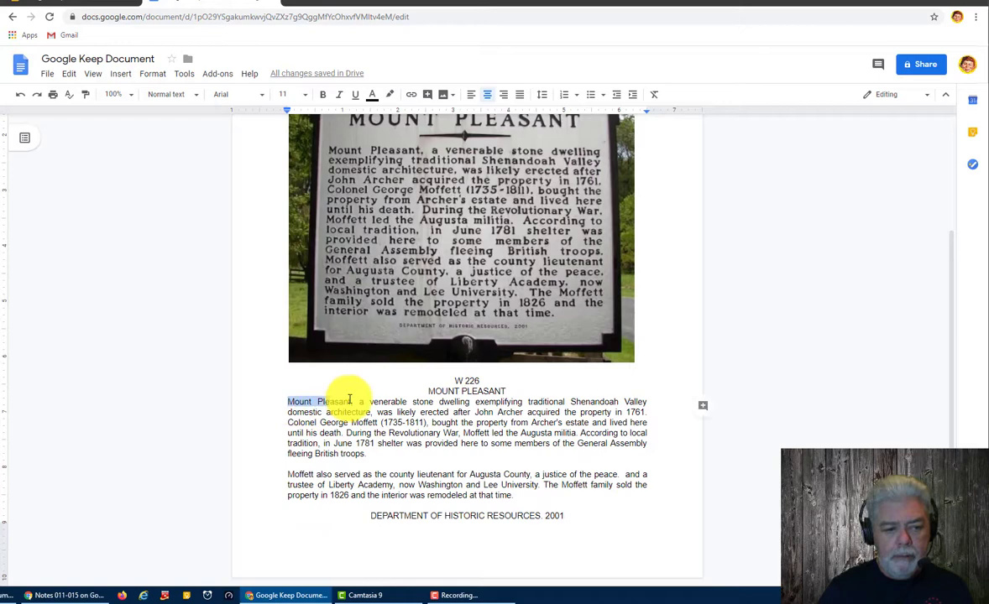
click(323, 94)
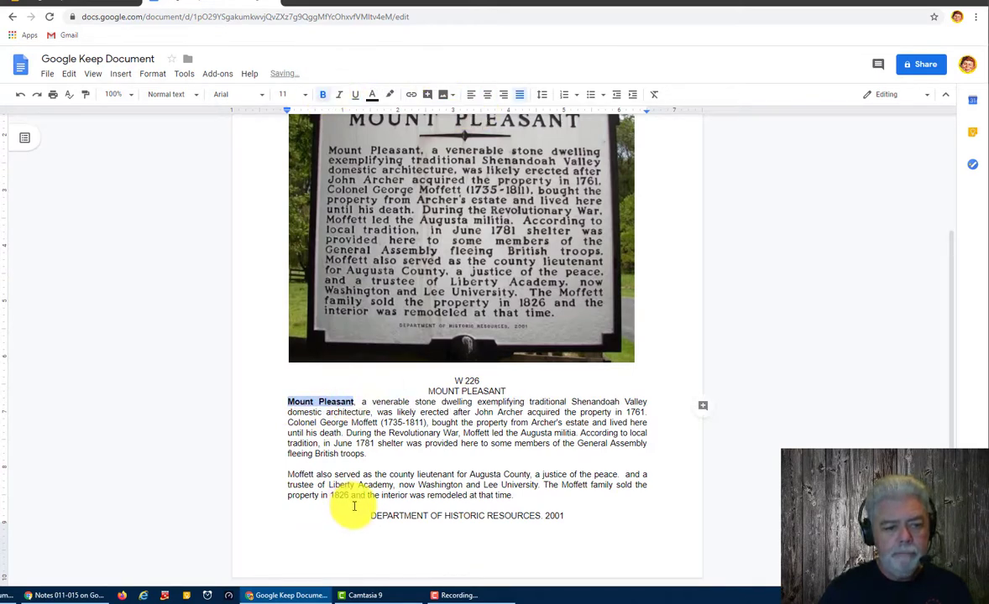
click(340, 95)
click(372, 95)
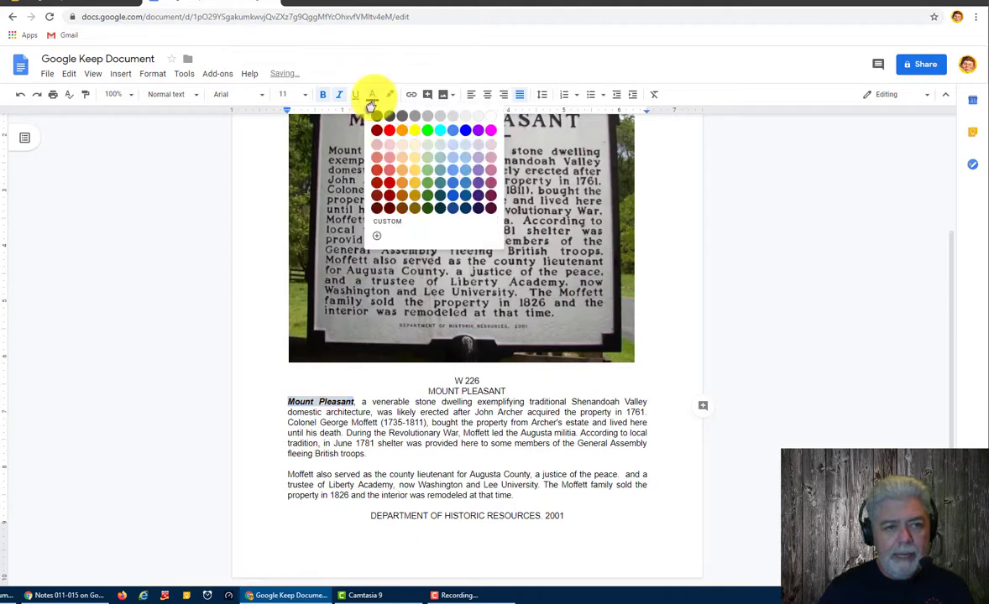
click(465, 132)
click(380, 454)
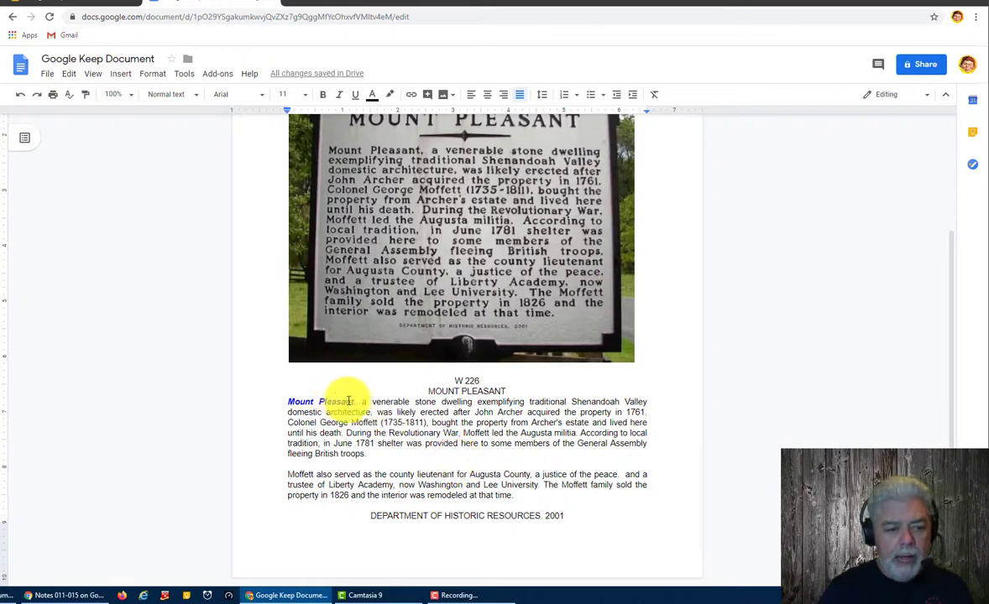
click(294, 404)
key(shift+End)
click(294, 404)
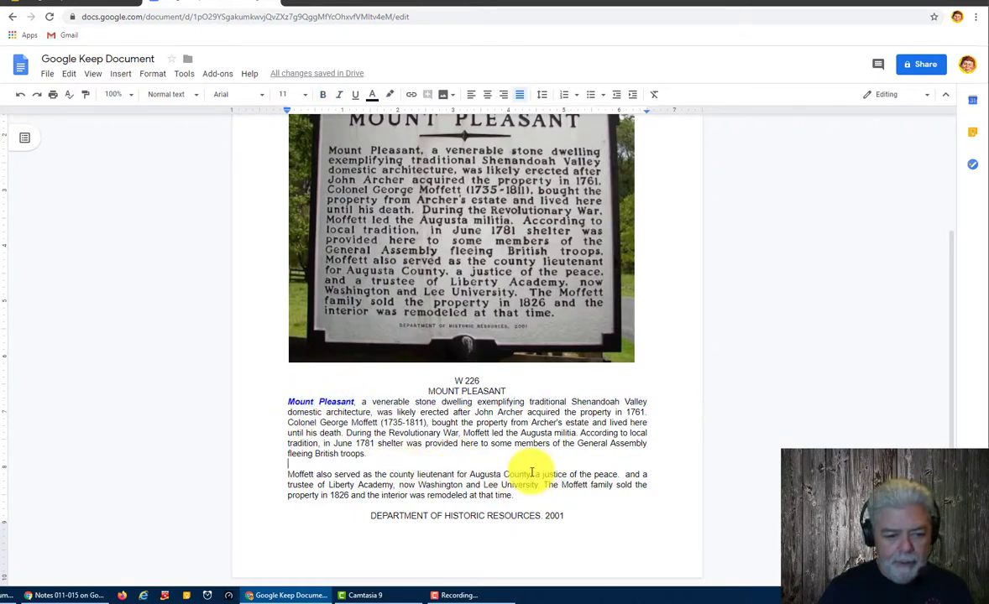
drag(532, 474, 471, 476)
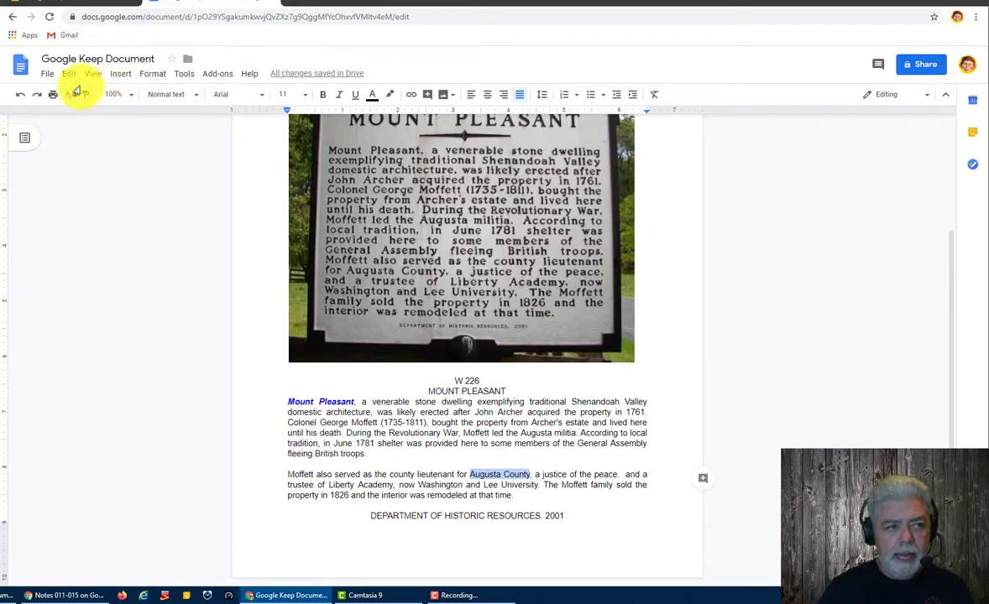
click(119, 74)
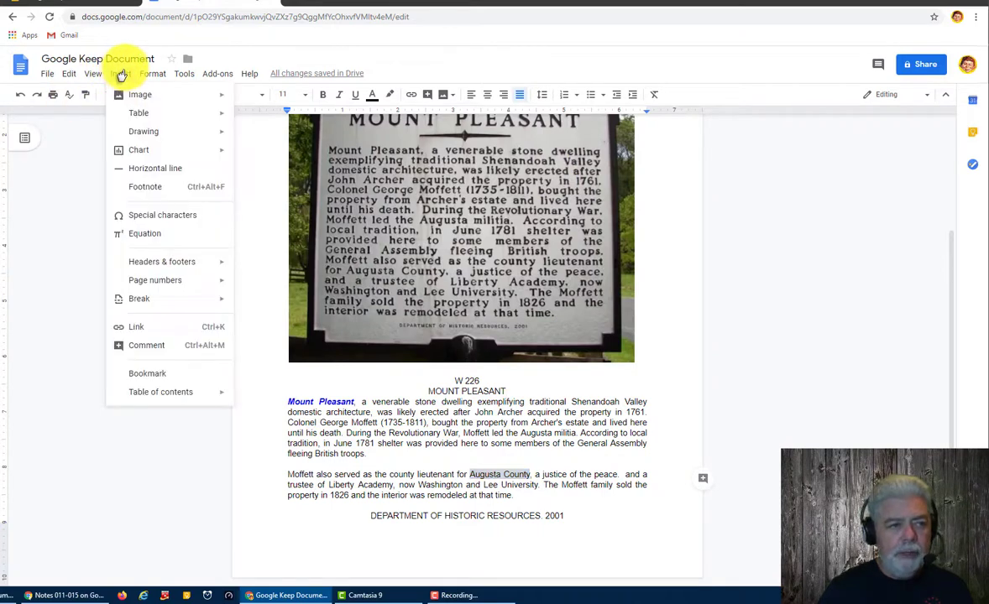
click(139, 327)
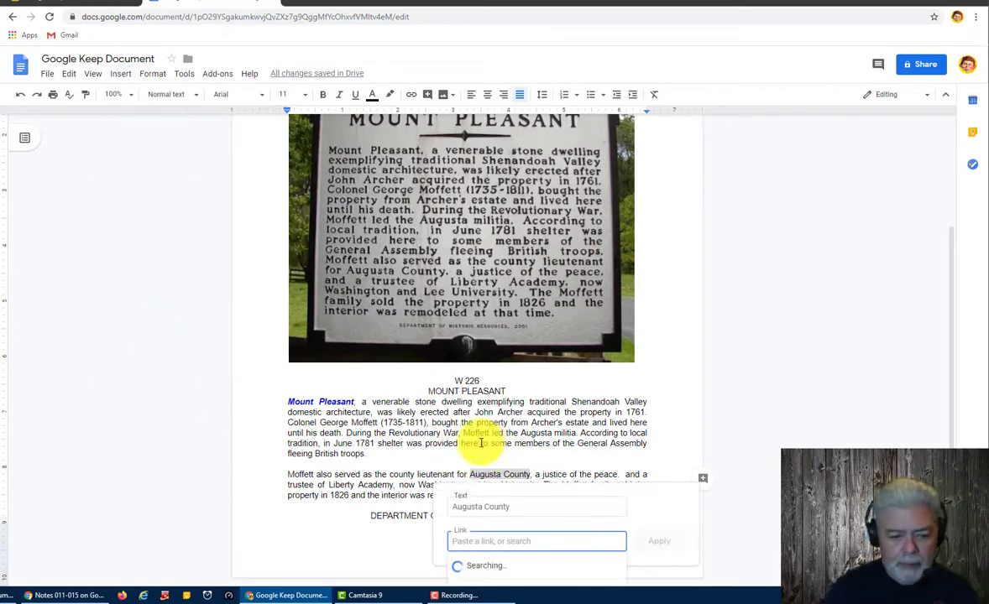
text(https://)
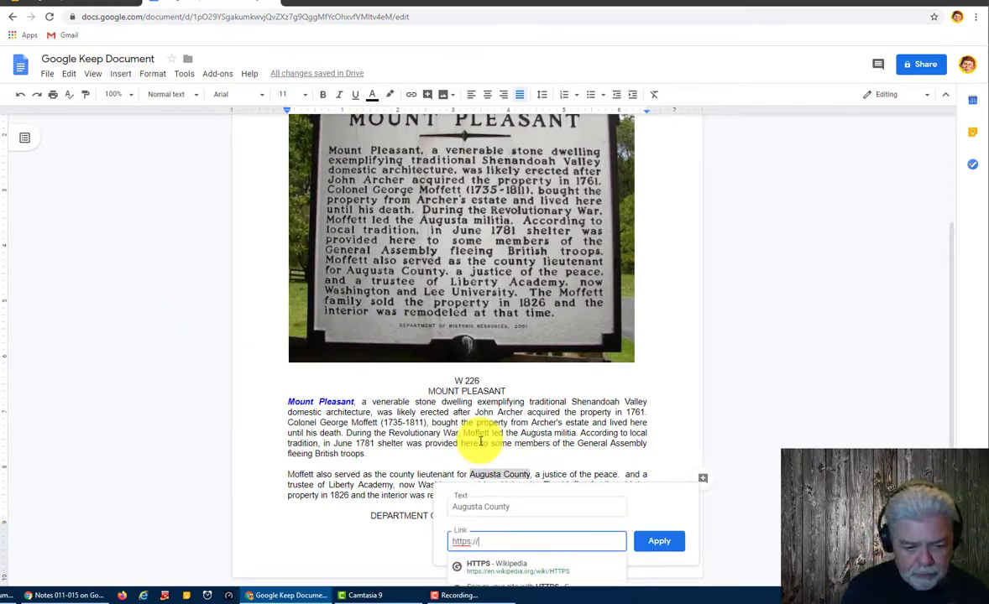
text(augustacounty.gov.va)
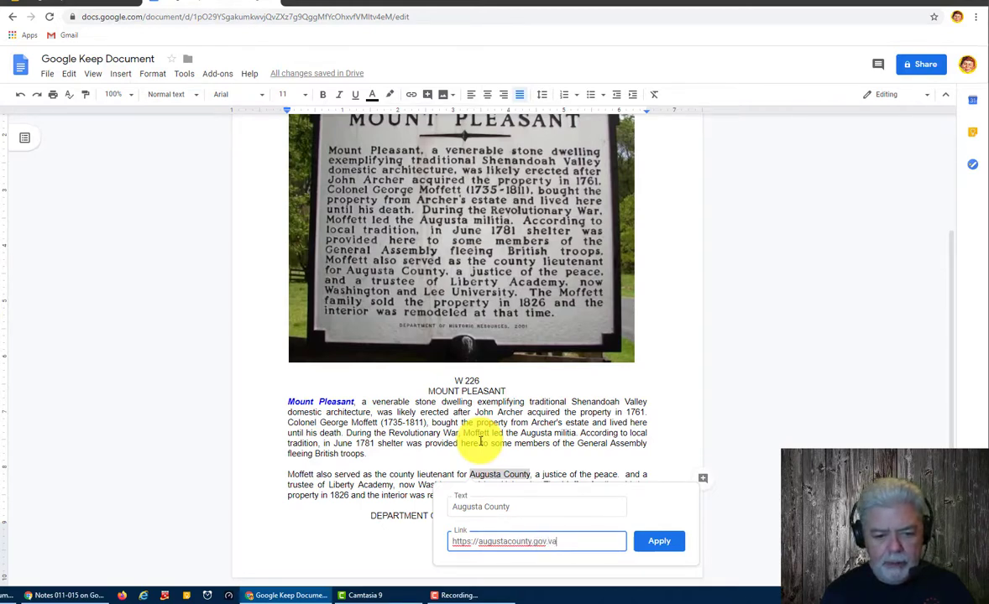
key(Return)
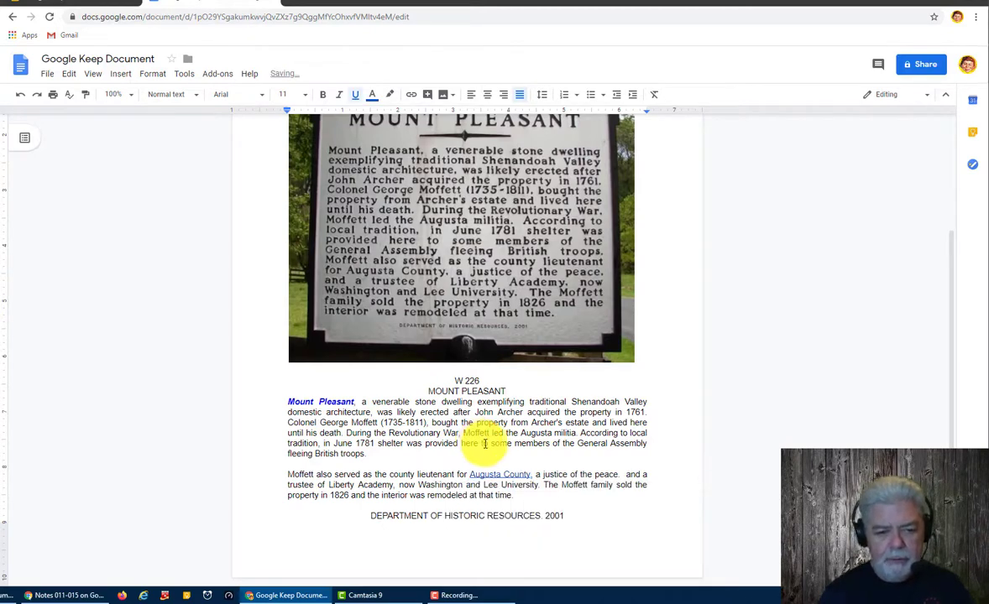
- Follow the Augusta County link from the document to test its web address
click(502, 476)
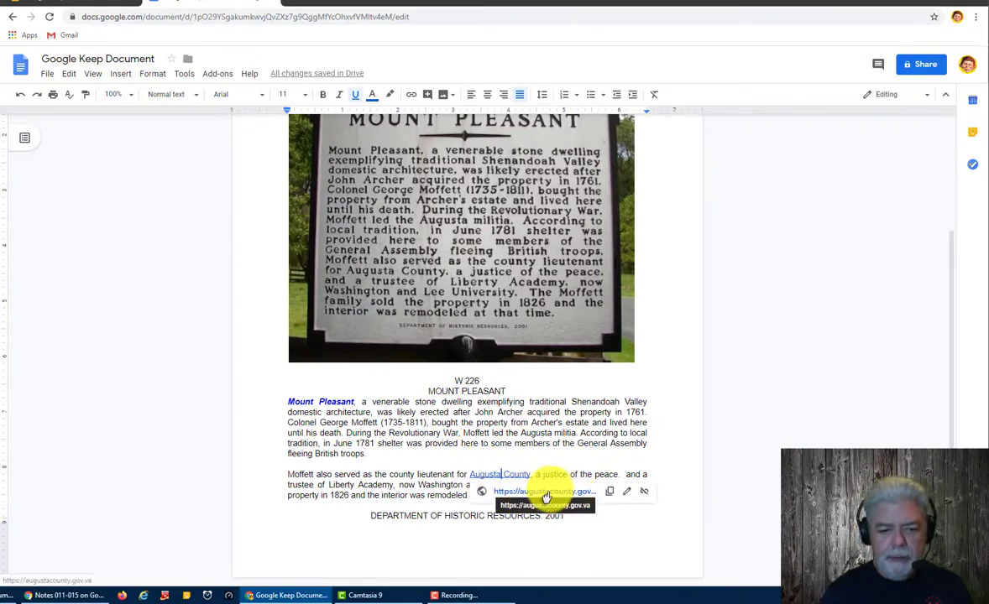
click(547, 492)
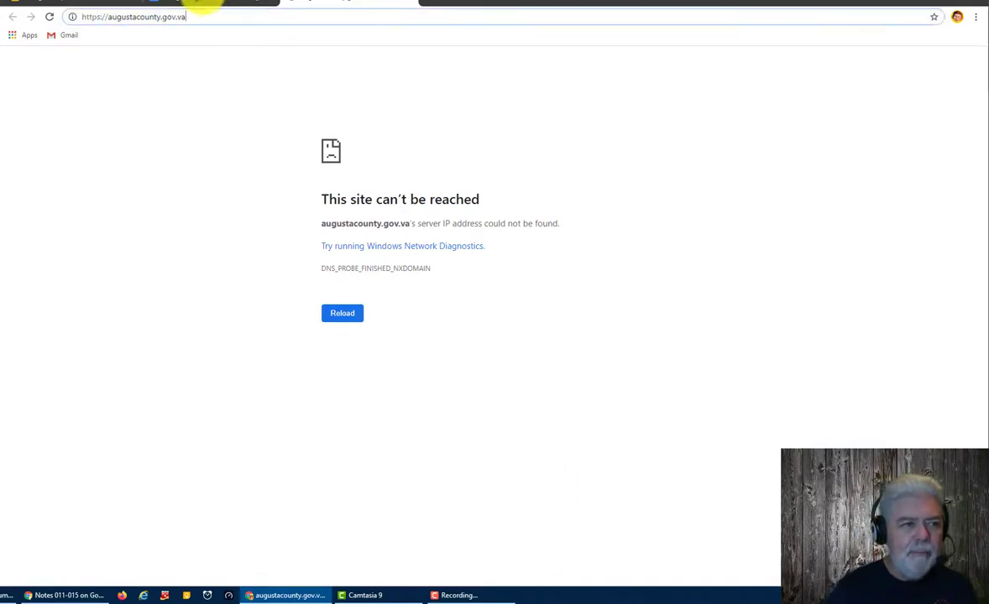
click(199, 7)
click(324, 6)
- Search the web for "augusta county va" and open the official Augusta County, VA home page
click(148, 17)
text(augusta)
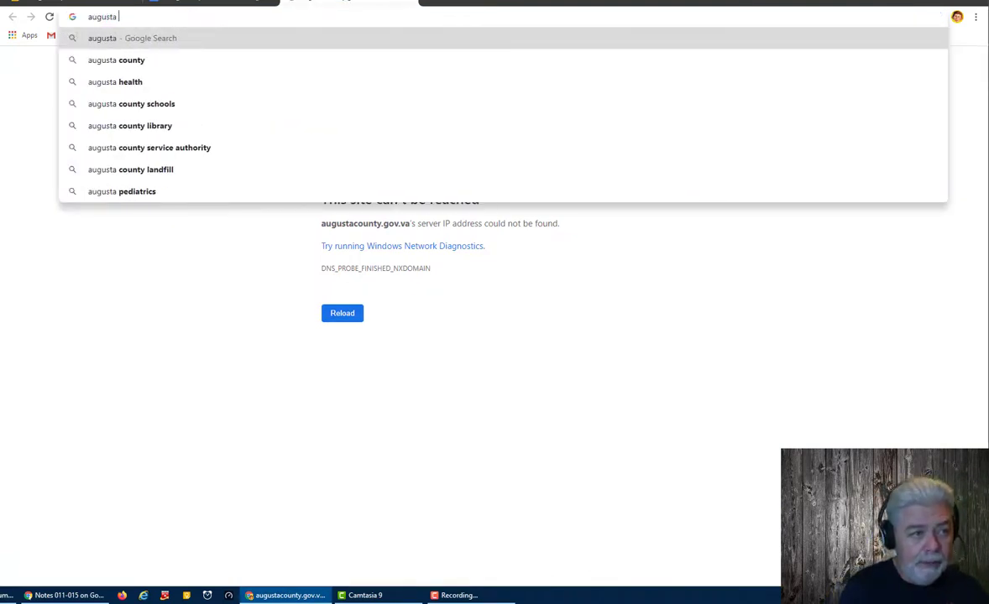
text( county )
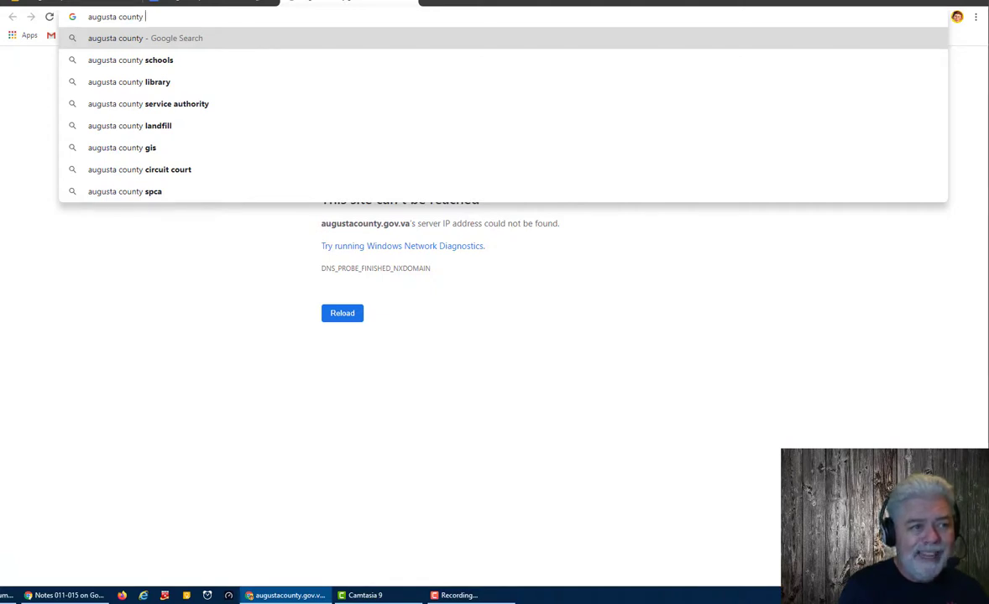
text(va)
key(Return)
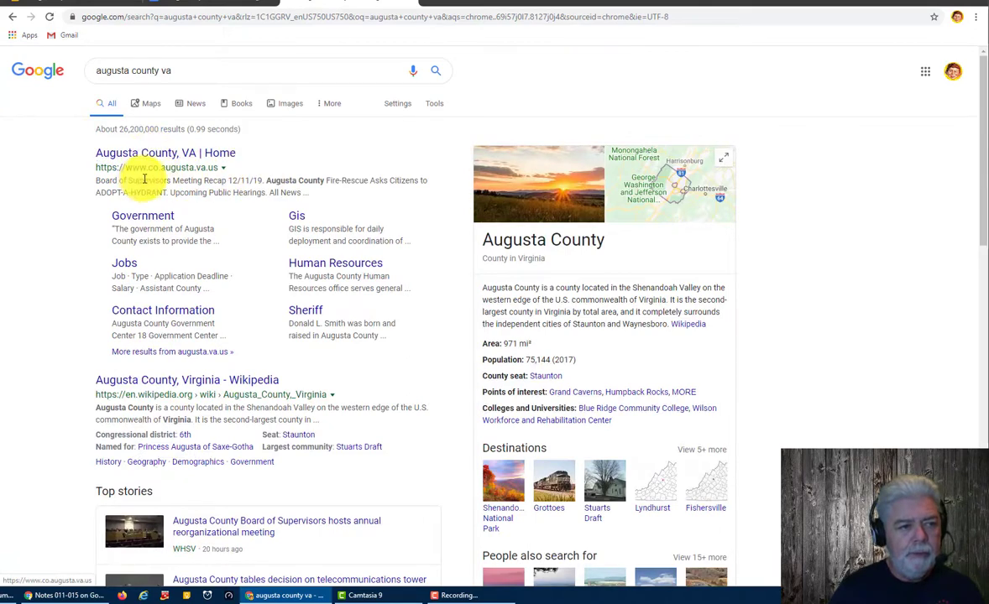
click(148, 157)
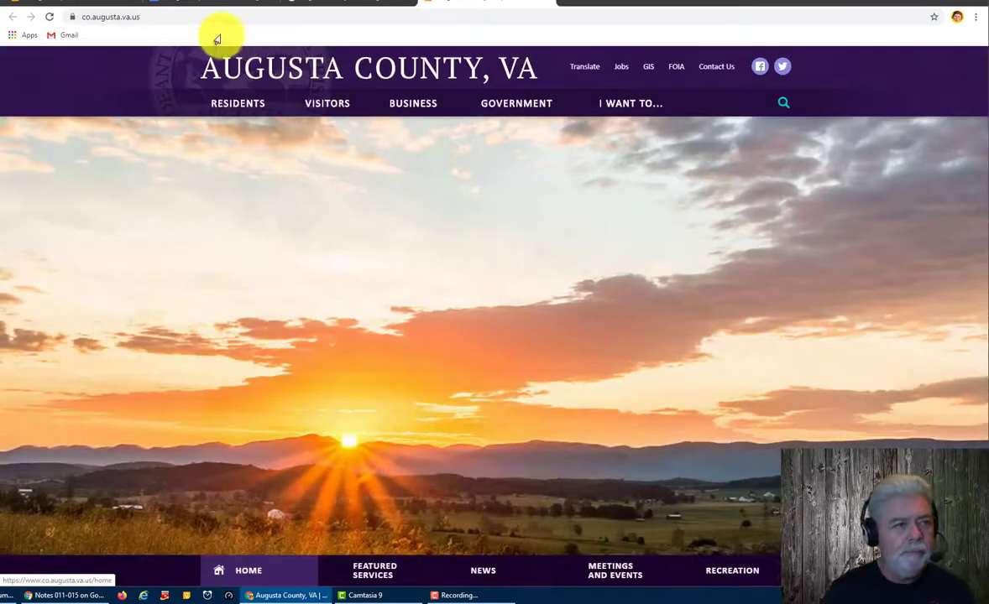
- Copy the web address of the Augusta County home page and close the county and search pages to return to the document
click(128, 17)
right_click(131, 17)
click(176, 95)
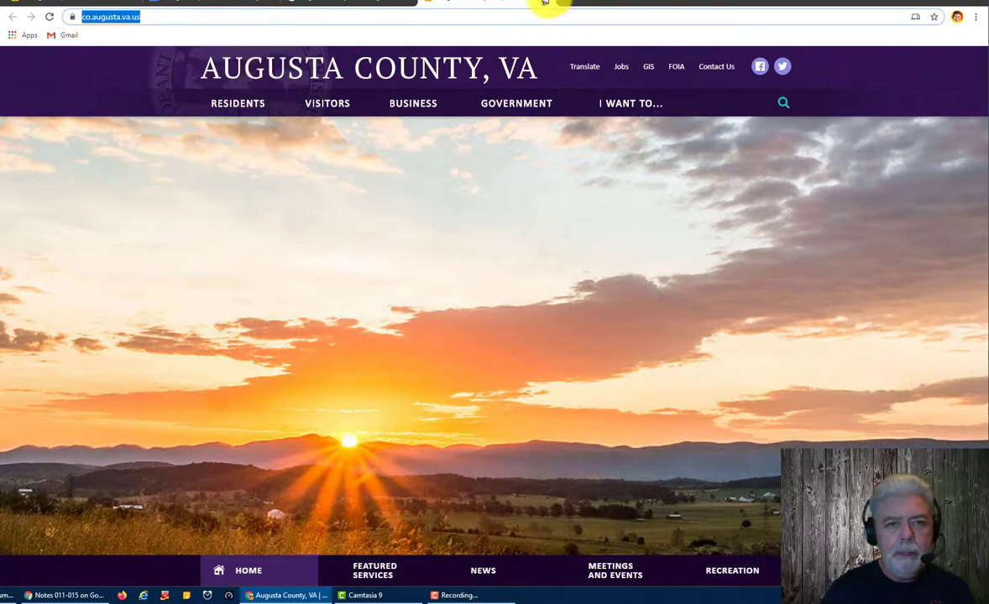
click(550, 7)
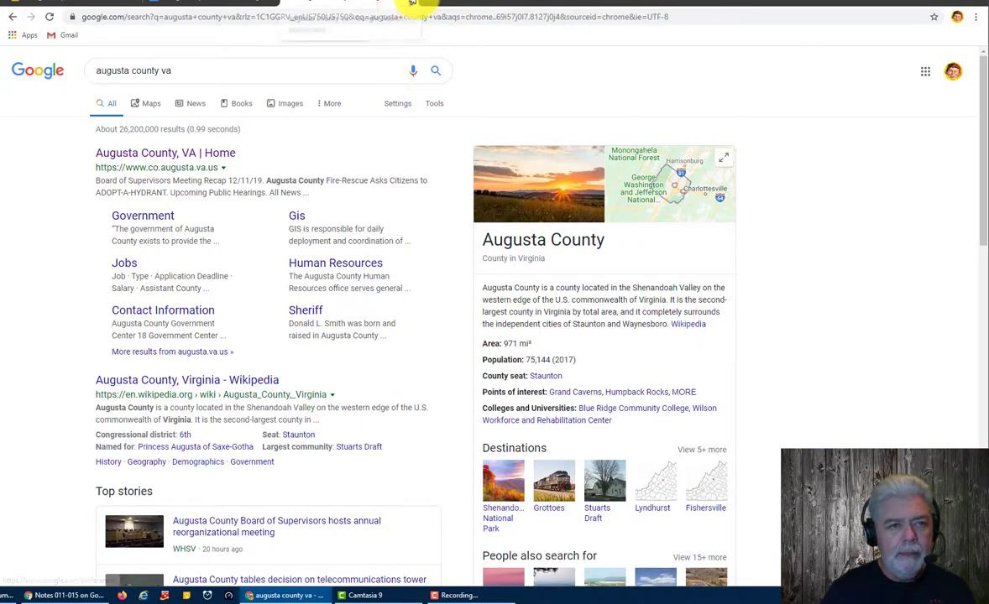
click(370, 4)
click(475, 512)
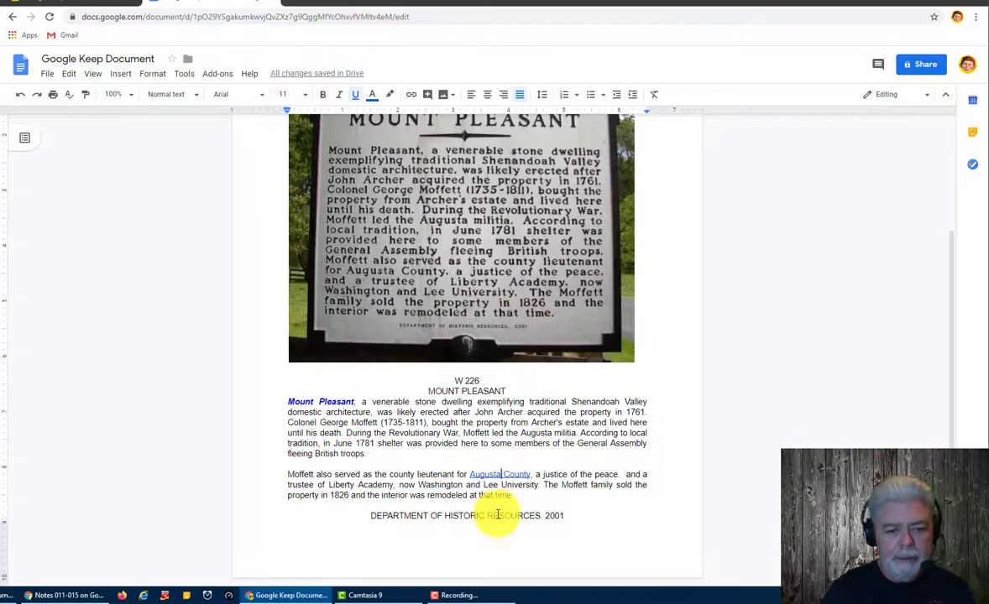
click(513, 475)
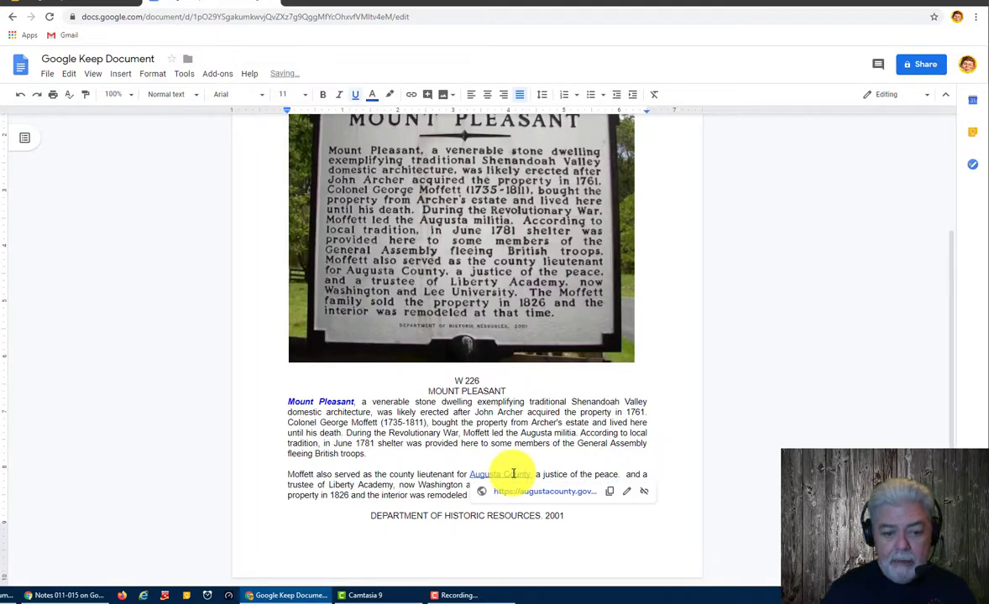
click(628, 490)
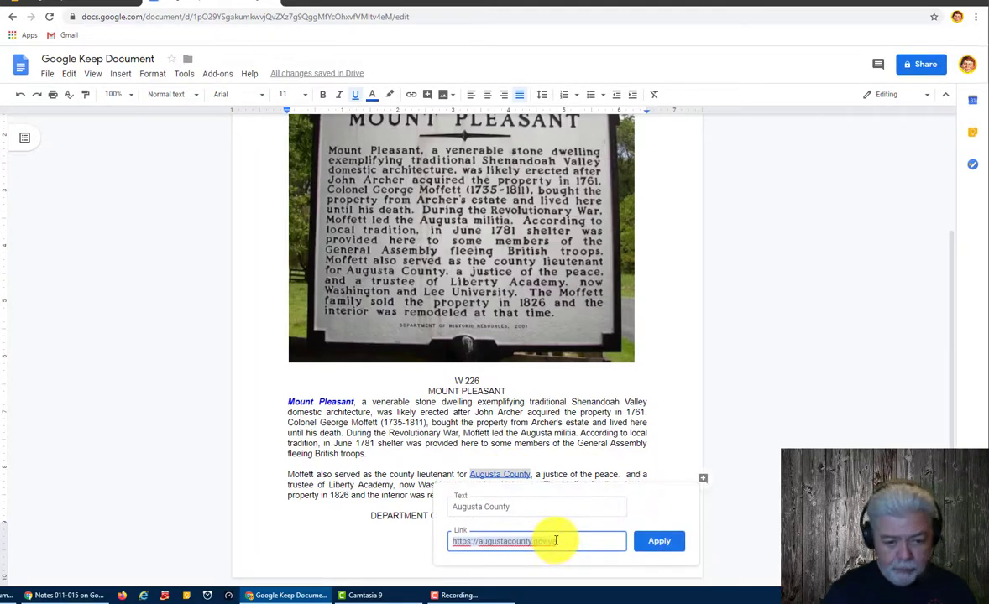
key(ctrl+v)
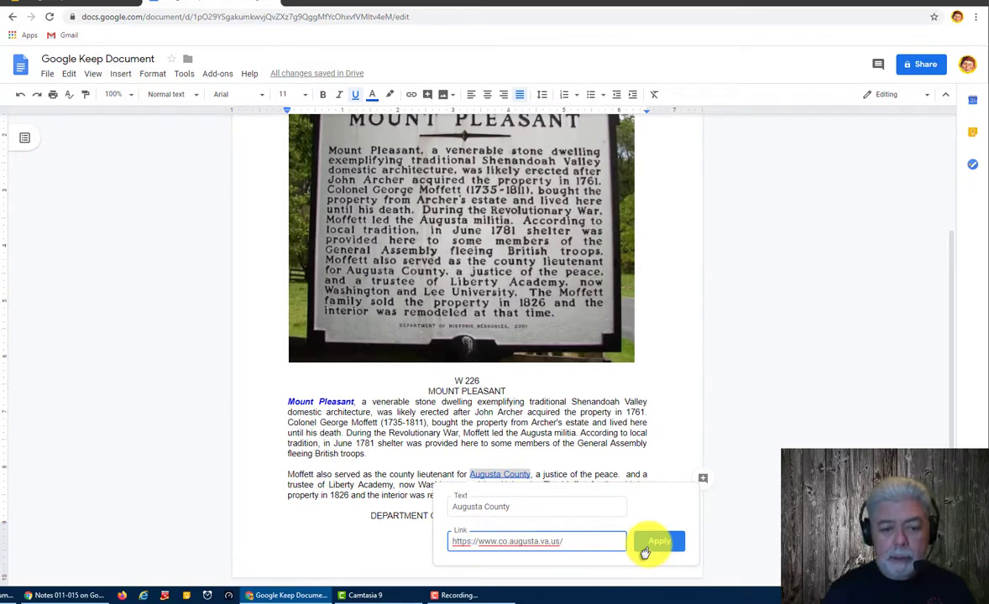
click(645, 544)
- Open the Augusta County link from the document to test its new address, and close the page to look over the document
click(513, 475)
click(530, 491)
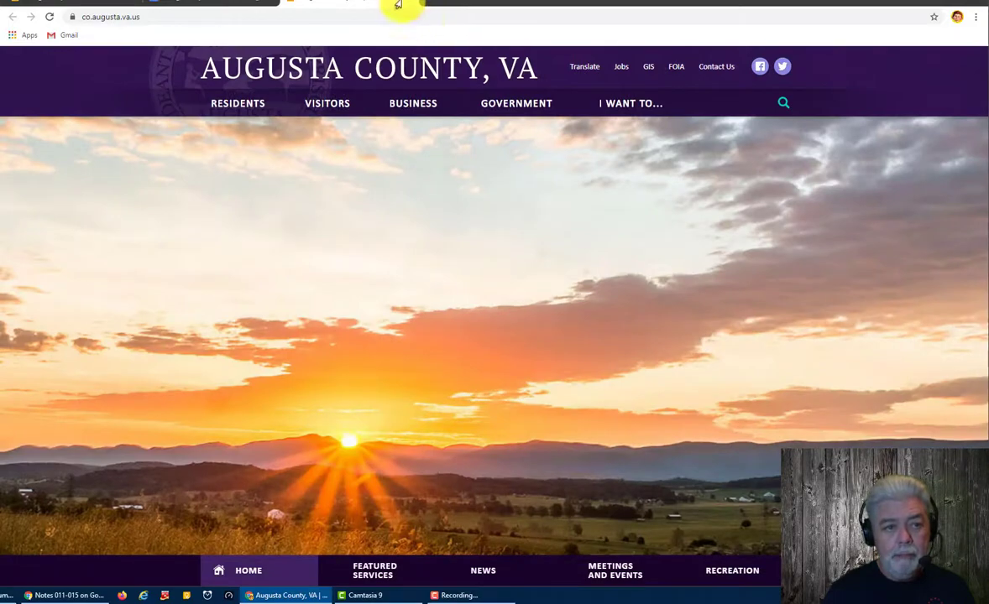
click(403, 7)
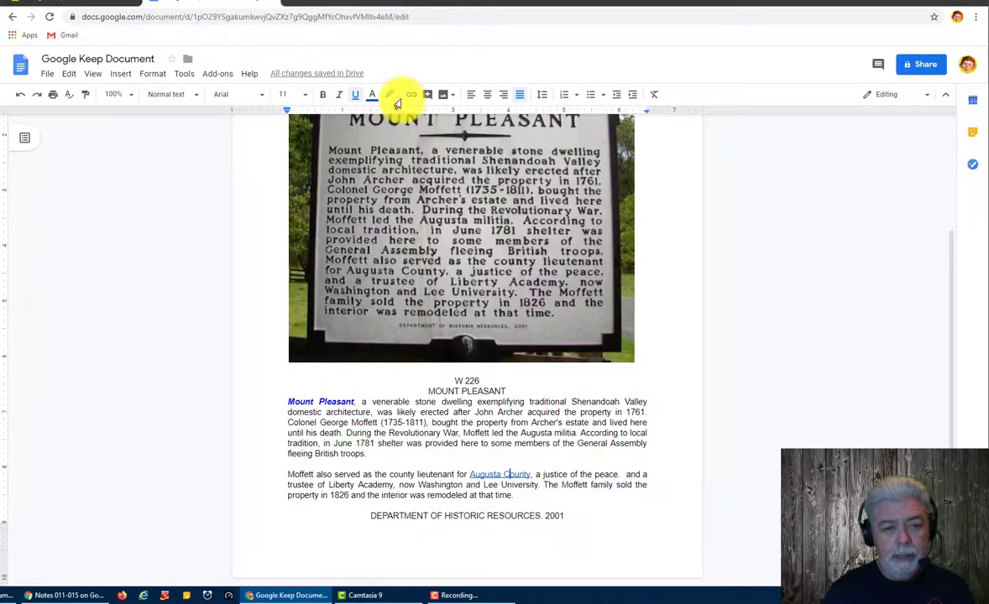
scroll(413, 346, up, 3)
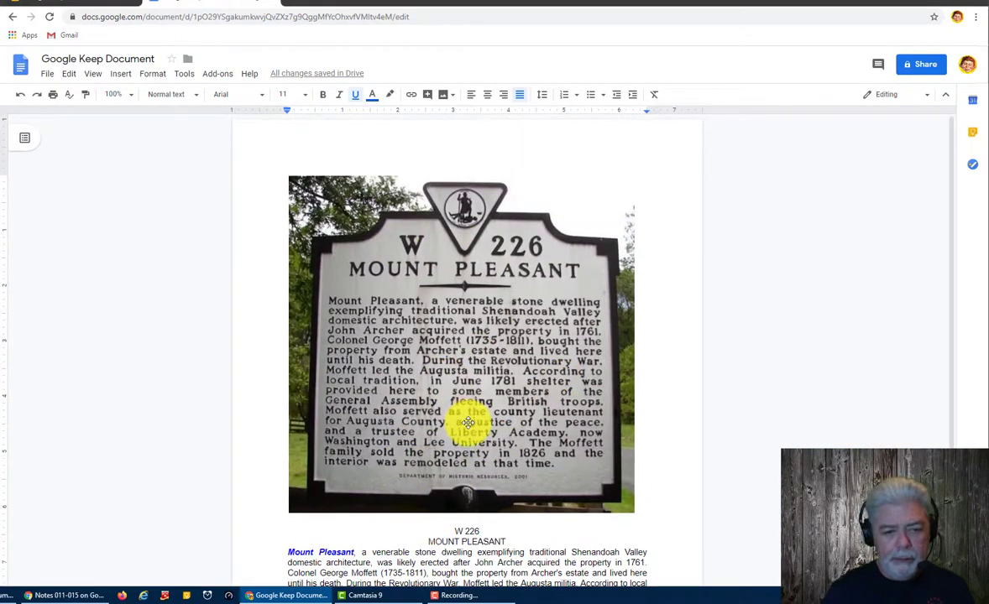
scroll(468, 422, down, 3)
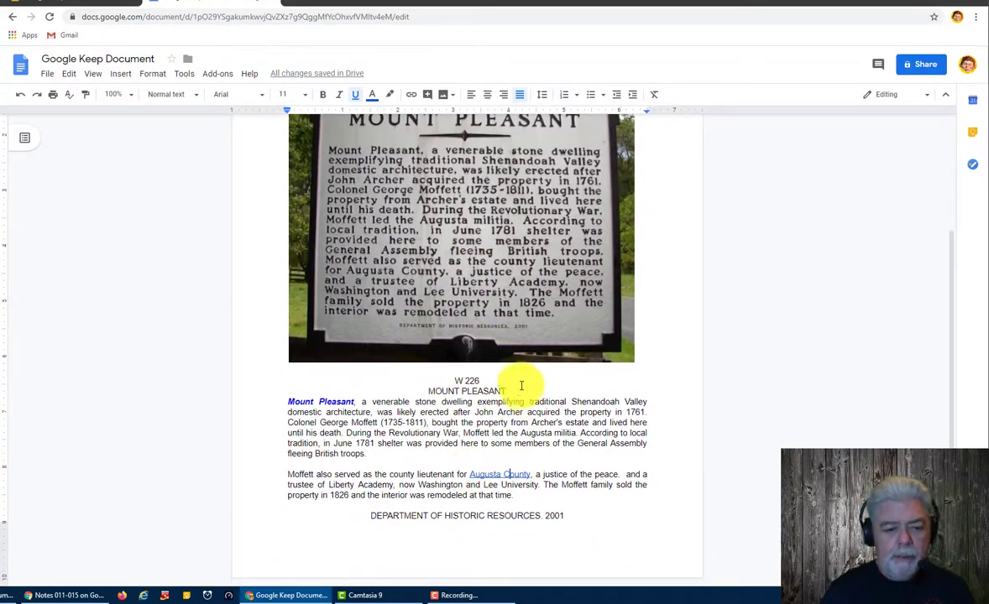
scroll(470, 420, up, 3)
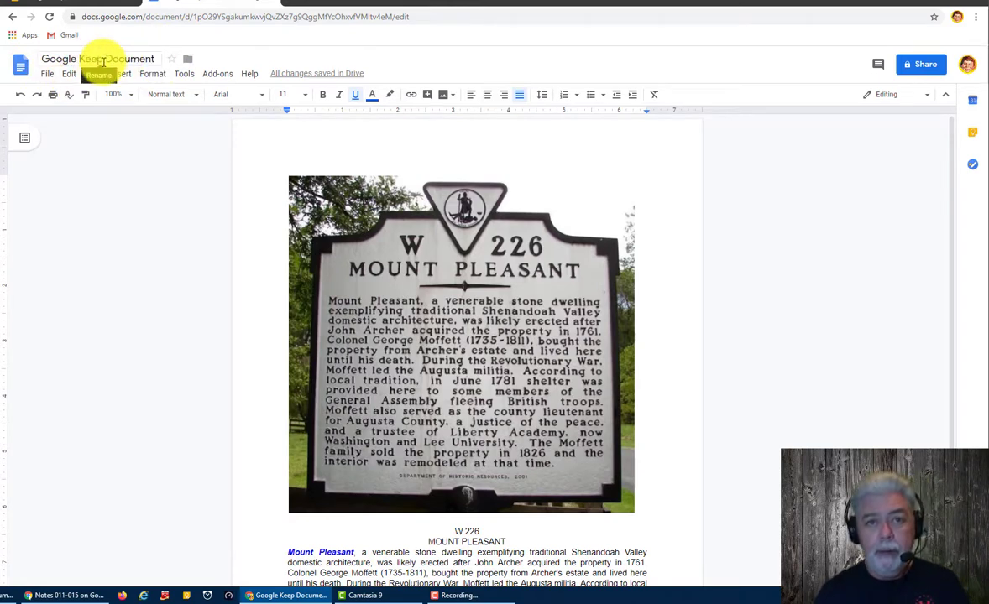
- Rename the document as "Mt. Pleasant Historical Marker"
double_click(51, 56)
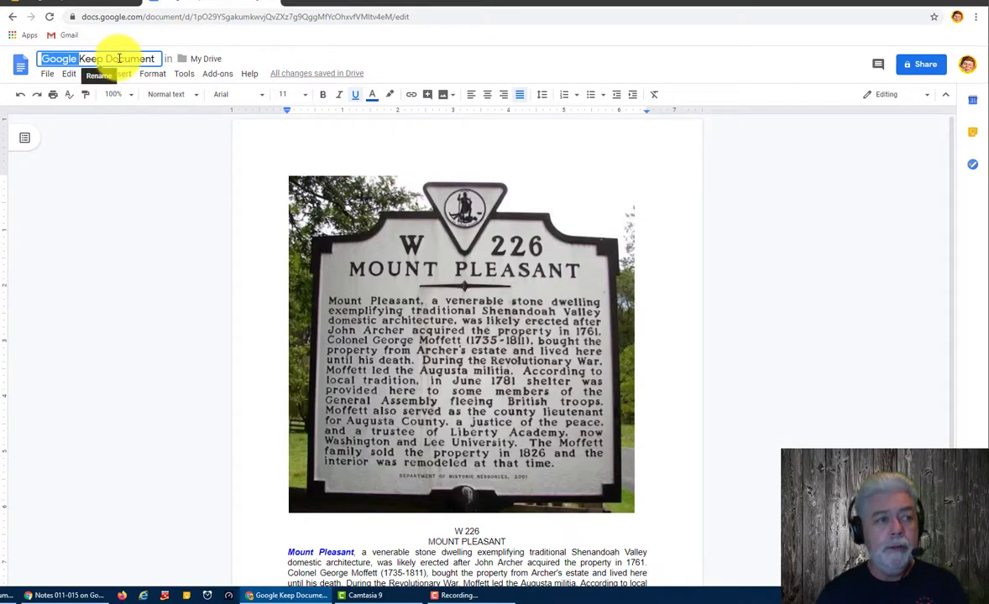
double_click(118, 58)
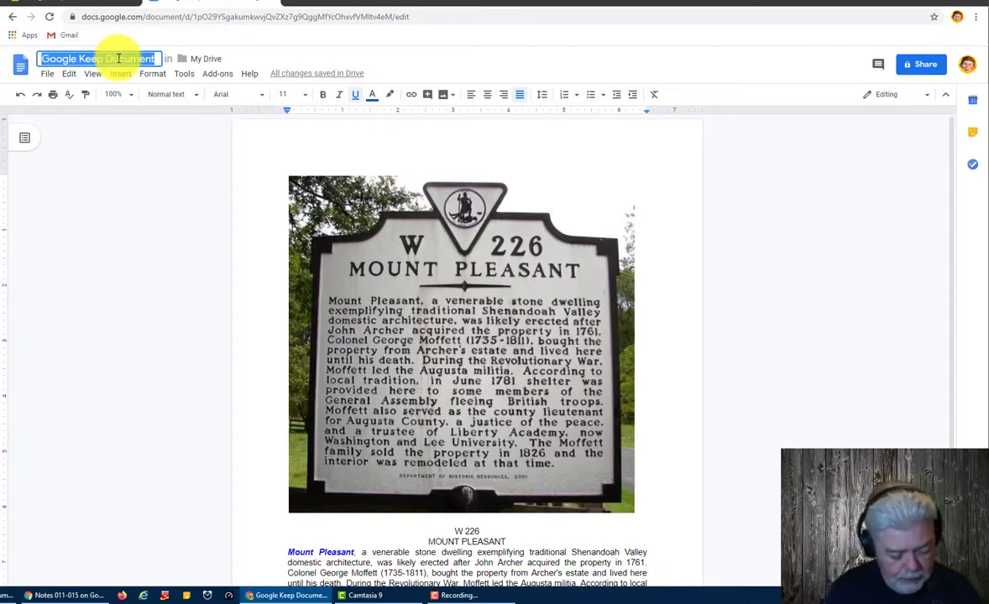
text(MT. Pleasant Historical Marker)
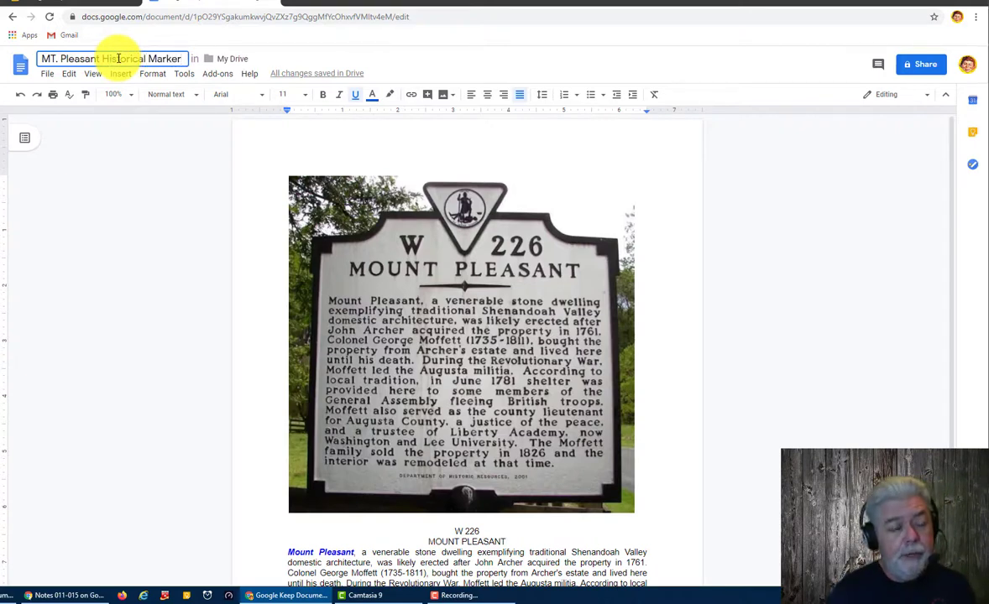
key(BackSpace)
key(BackSpace)
text(t.)
key(Return)
click(697, 265)
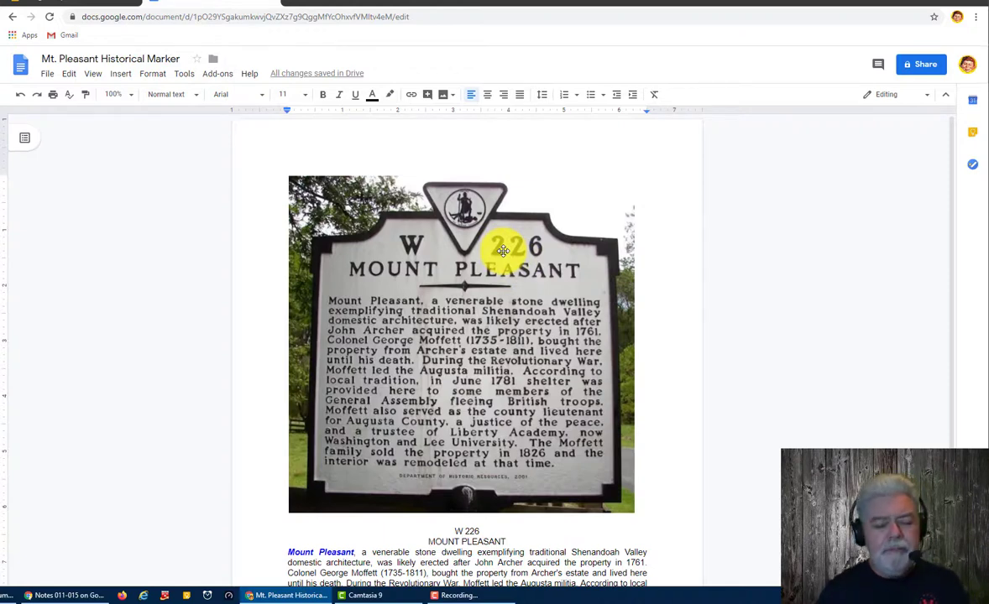
- Add a new line reading "Hi" after the Department of Historic Resources line at the end of the document
scroll(554, 308, down, 2)
click(567, 517)
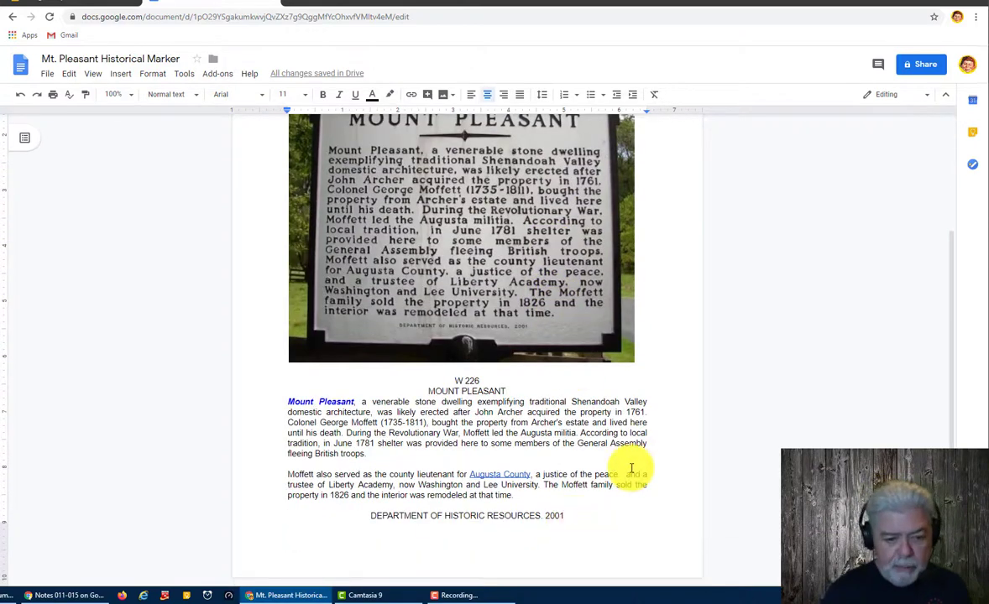
key(ctrl+Return)
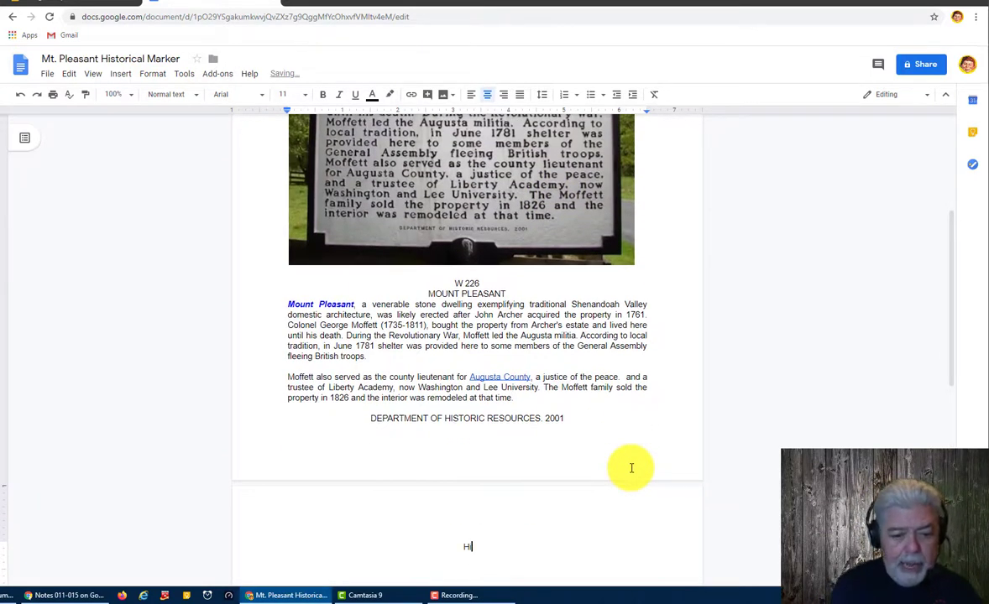
- Leave for the recent documents list and reopen the historical marker document to check that the last edit was saved
click(7, 17)
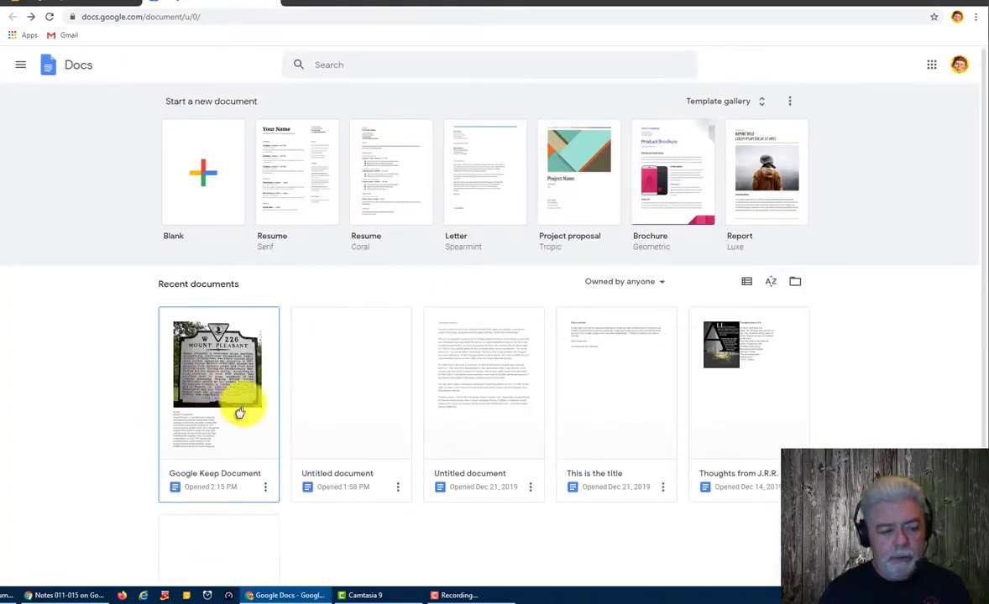
click(201, 431)
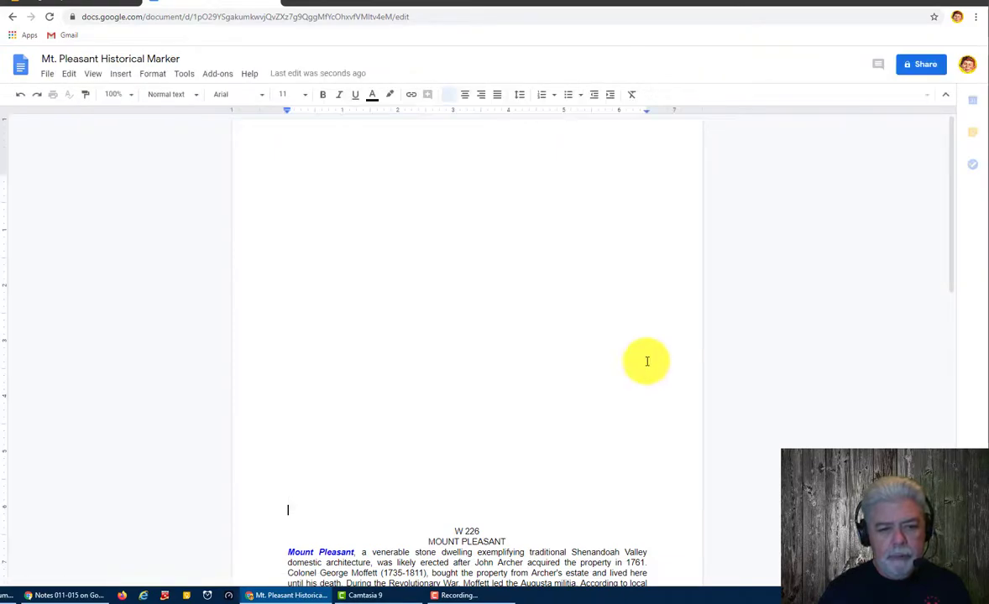
scroll(574, 345, down, 10)
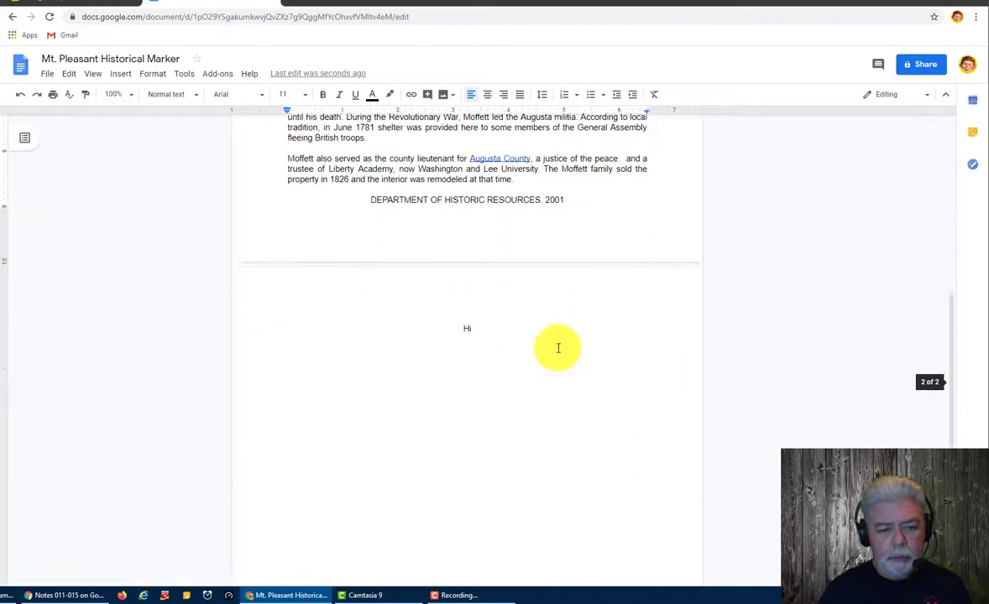
scroll(508, 315, up, 10)
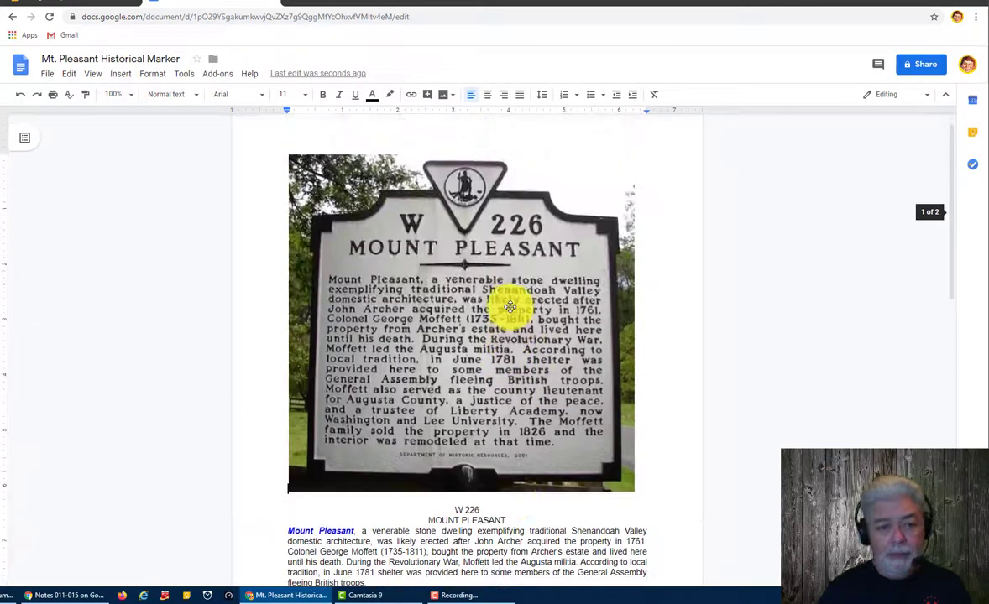
- Shrink the sign photo proportionally to slightly less than half of the text width
click(511, 311)
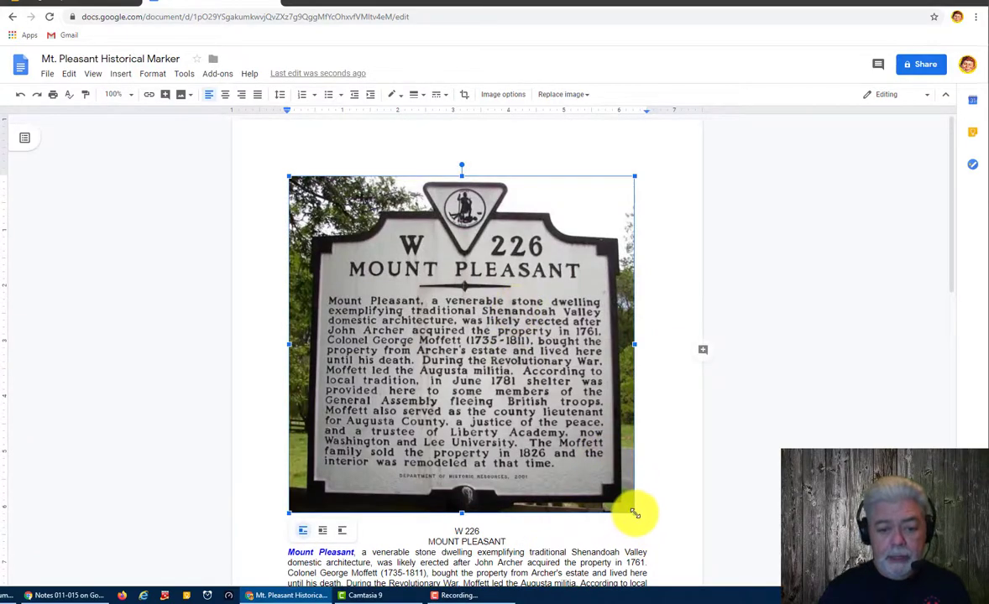
drag(634, 512, 369, 325)
drag(289, 351, 289, 351)
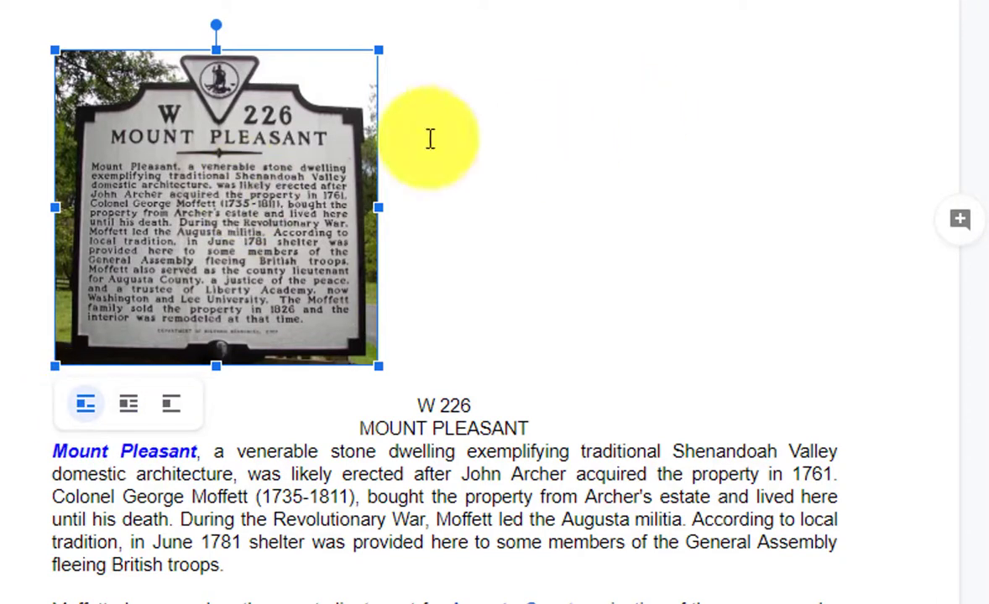
click(641, 189)
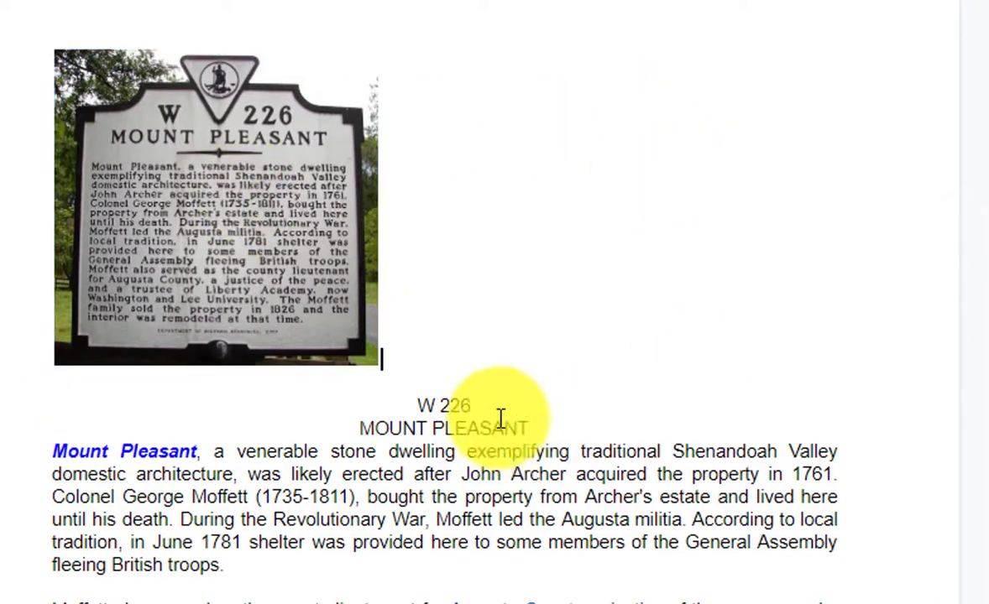
click(222, 225)
drag(380, 364, 420, 406)
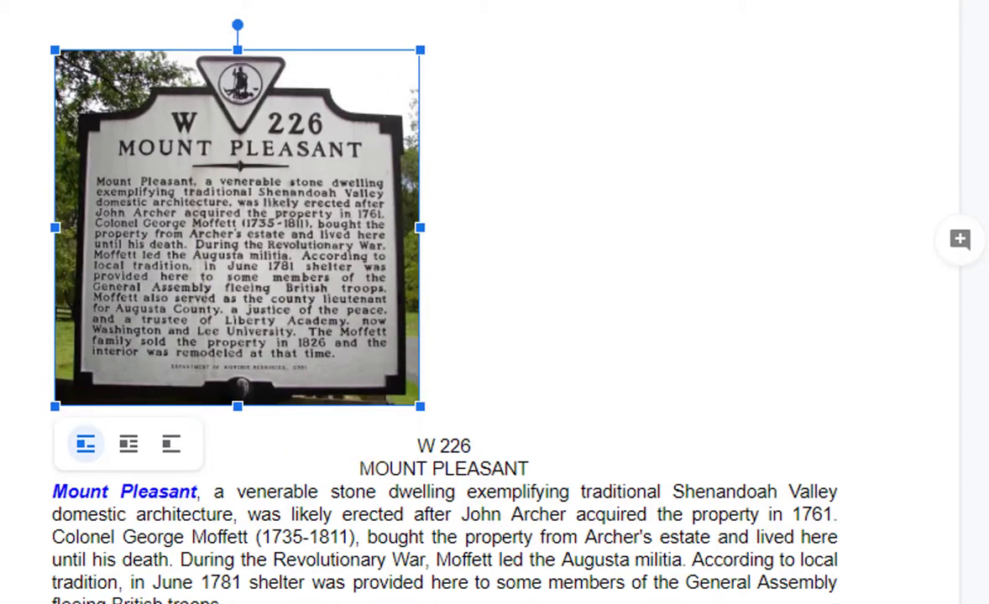
- Wrap the text around the sign photo and delete the blank lines above "W 226"
click(130, 458)
click(680, 71)
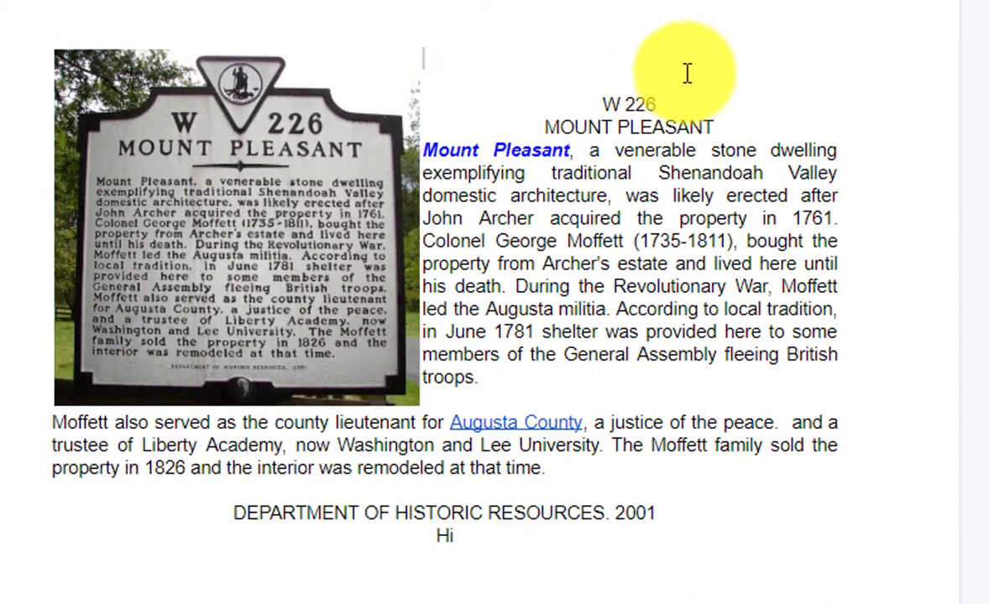
key(Delete)
key(Delete)
- Try margins of 3/8" and 1/4" around the wrapped sign photo, and settle on 1/8"
click(326, 232)
click(615, 252)
click(404, 258)
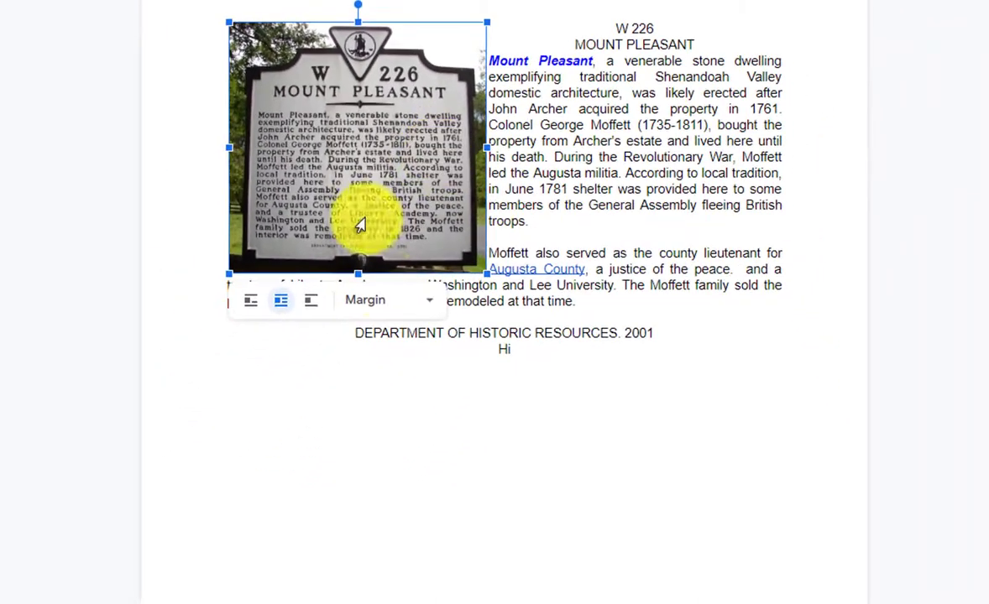
click(422, 307)
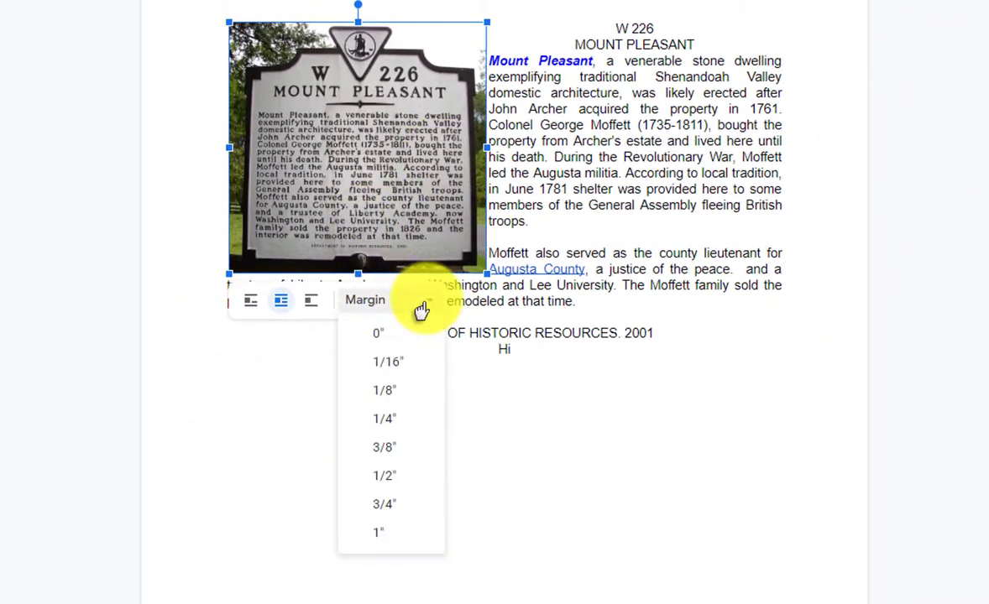
click(386, 452)
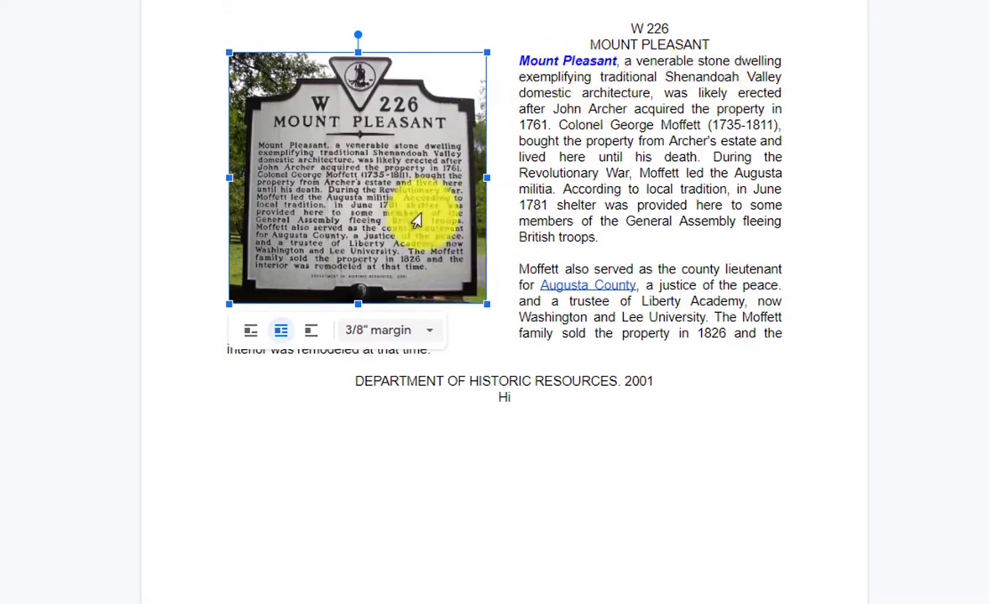
click(428, 331)
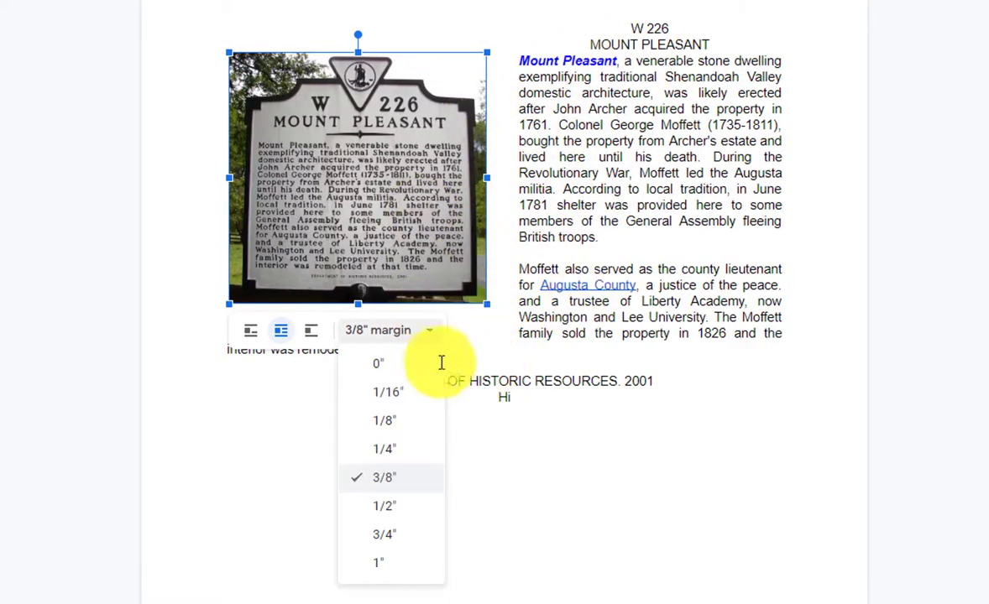
click(385, 449)
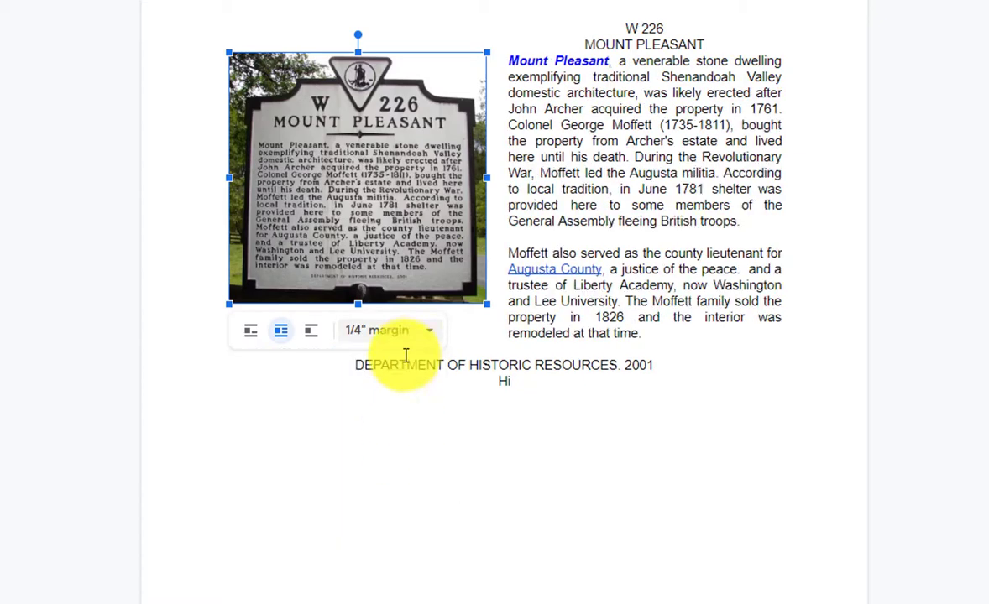
click(411, 332)
click(403, 419)
click(594, 173)
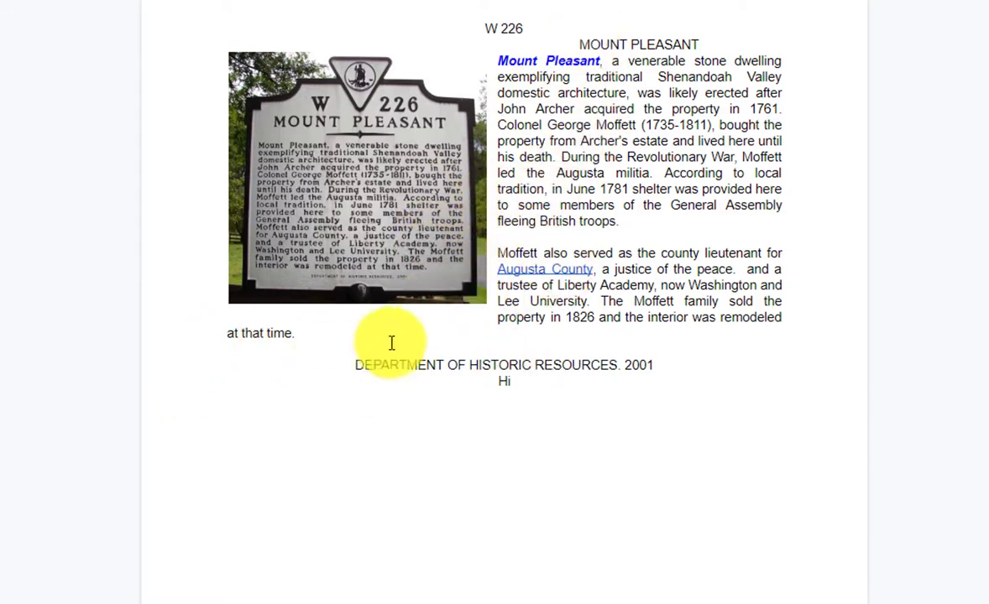
- Enlarge the wrapped sign photo proportionally to about 4 inches wide
click(406, 287)
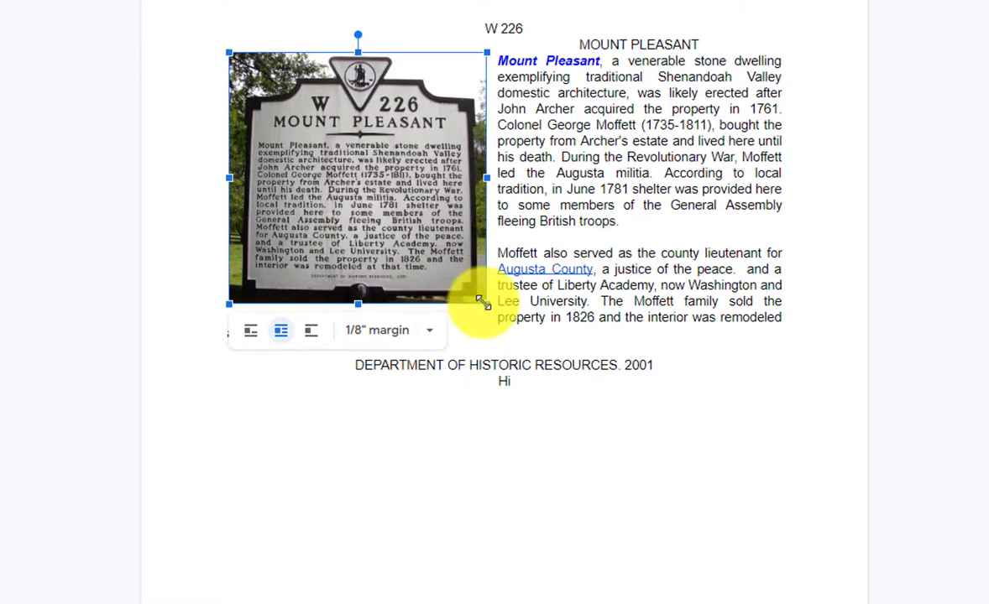
drag(481, 309, 498, 336)
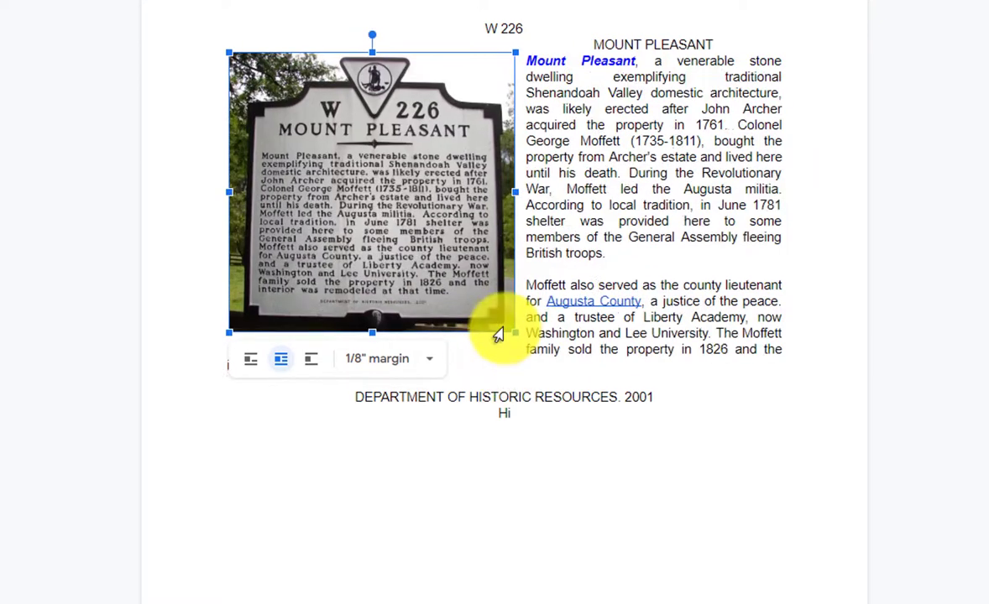
drag(503, 333, 555, 367)
scroll(702, 349, down, 2)
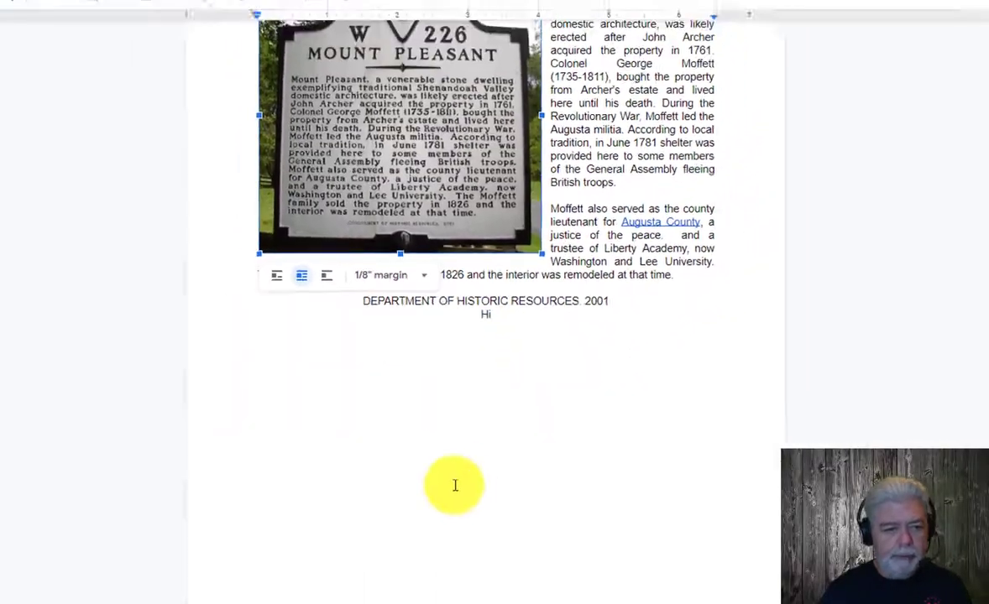
- Shrink the sign photo to about 3.5 inches wide and set the text from "W 226" through the second body paragraph to size 10
scroll(491, 223, up, 2)
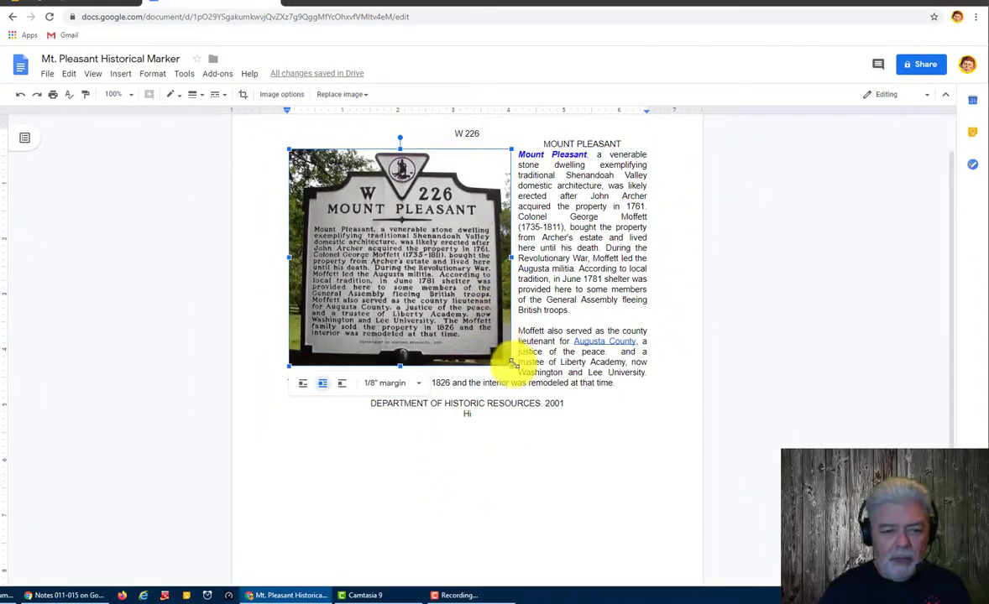
drag(512, 364, 457, 126)
click(304, 97)
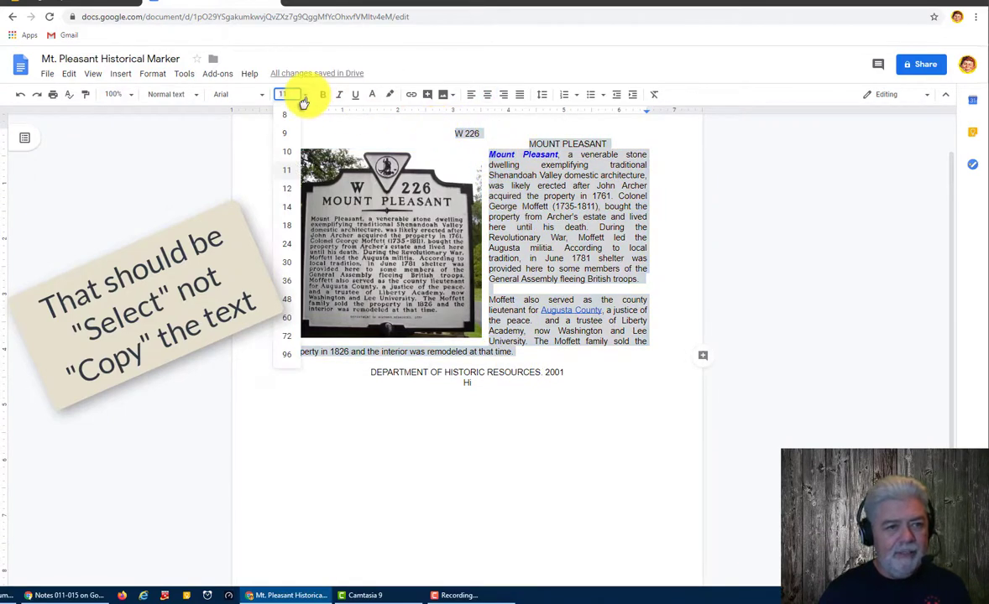
click(286, 155)
click(577, 212)
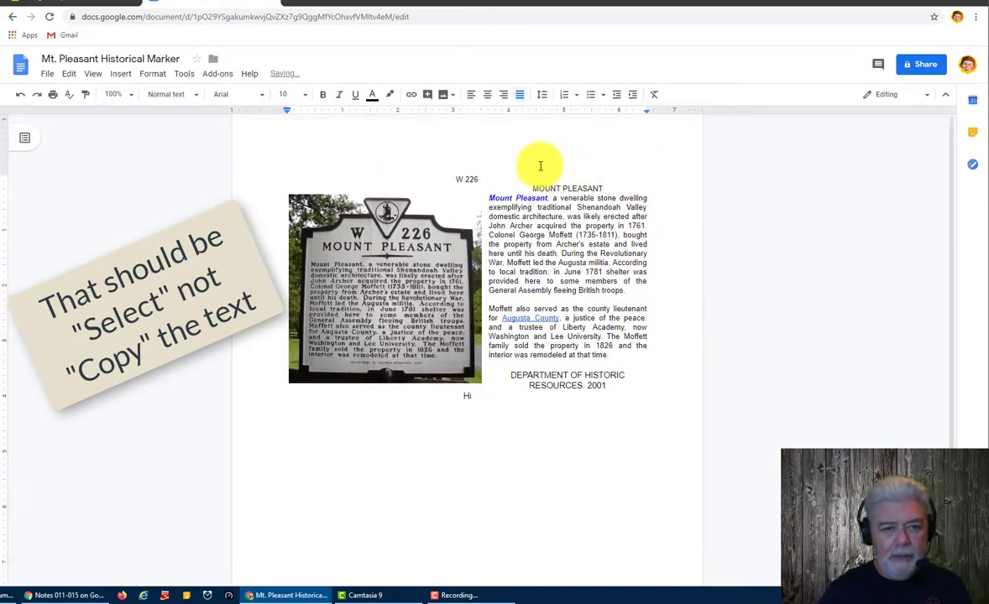
- Try left and center alignment on "W 226", and settle on right alignment for both "W 226" and "MOUNT PLEASANT"
click(477, 178)
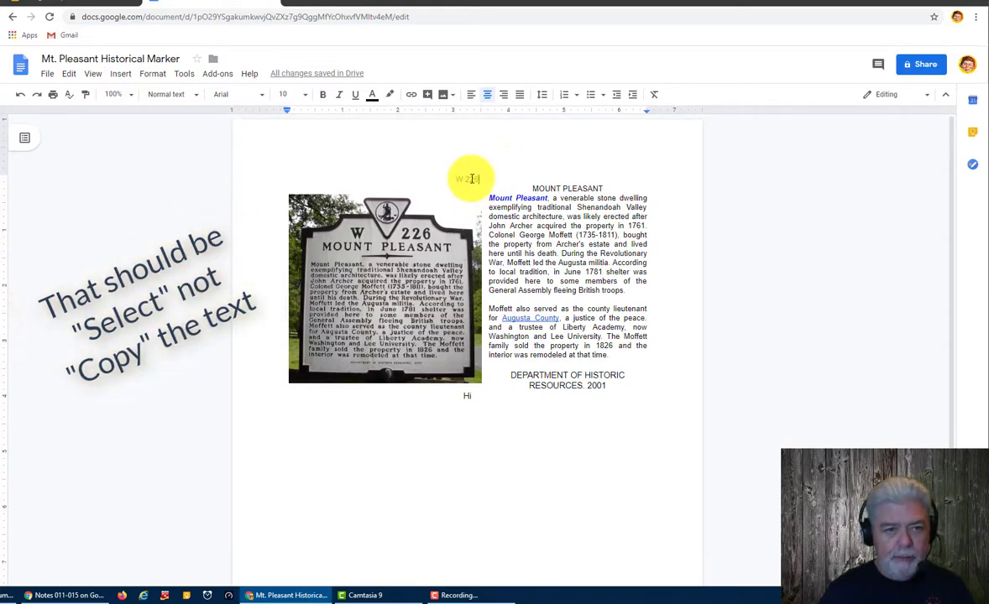
click(469, 96)
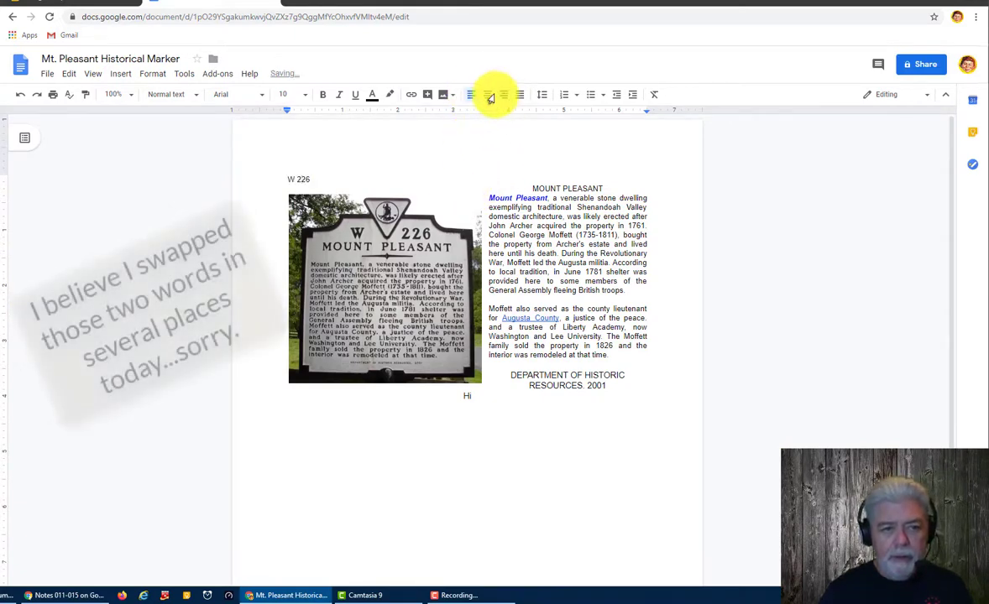
click(487, 94)
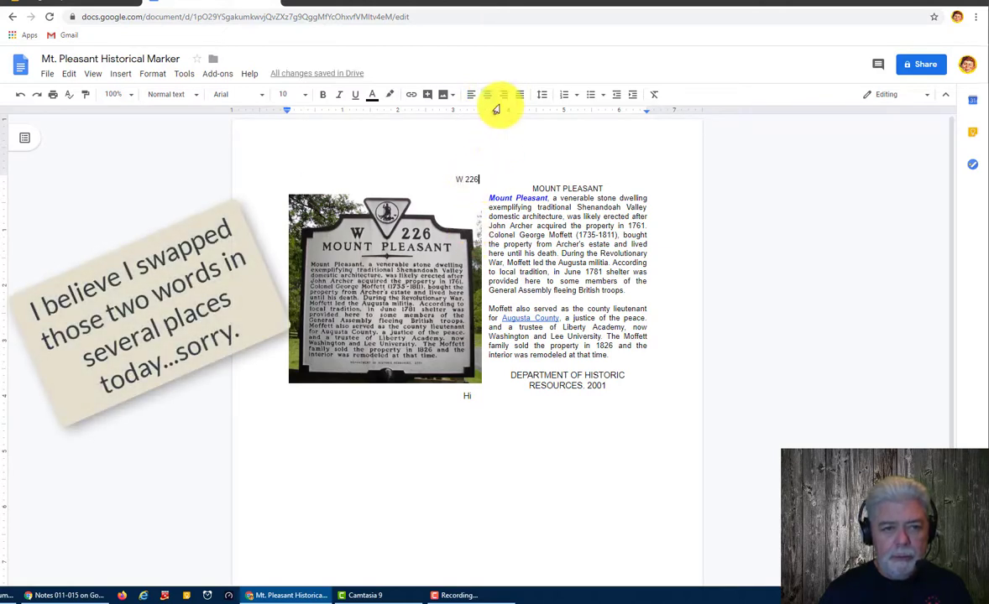
click(504, 95)
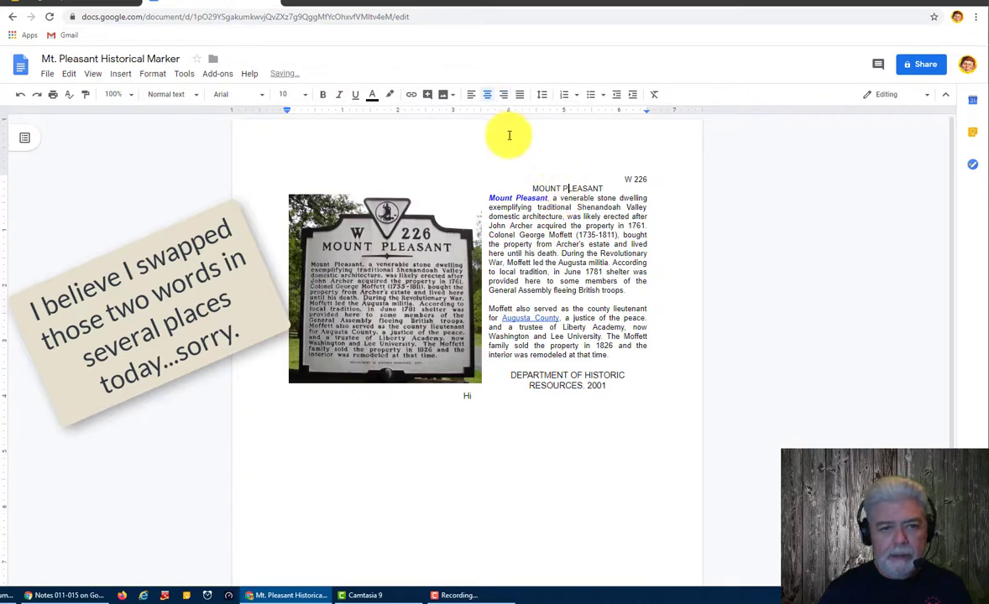
click(503, 95)
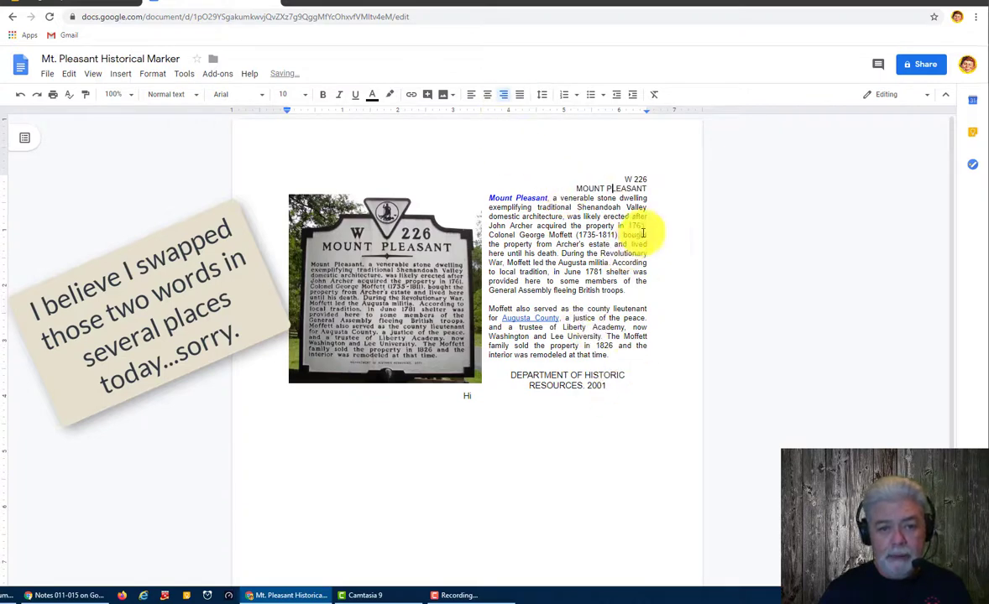
- Make the two heading lines "W 226" and "MOUNT PLEASANT" bold
drag(640, 192, 625, 174)
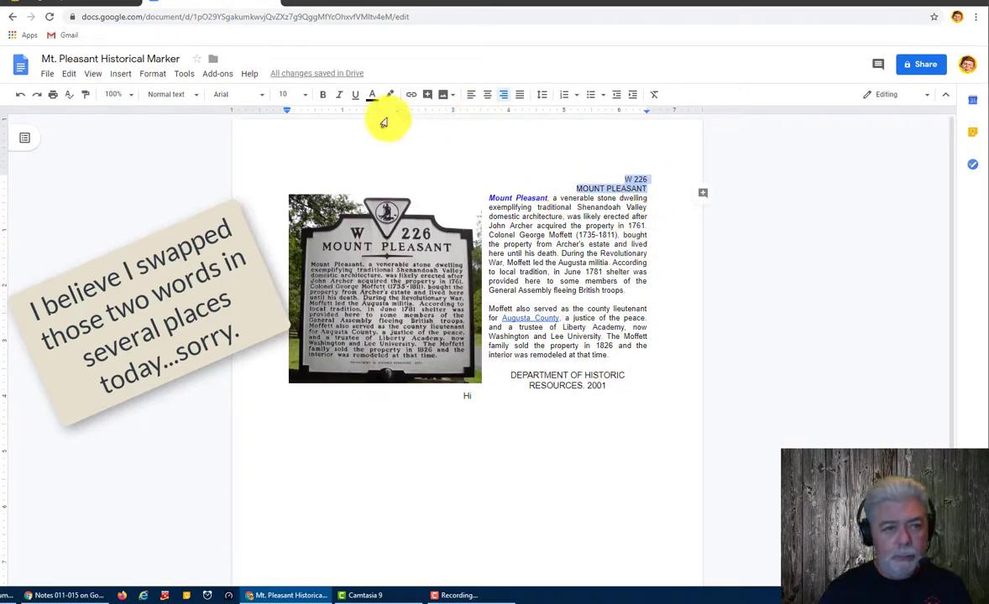
click(322, 95)
click(610, 267)
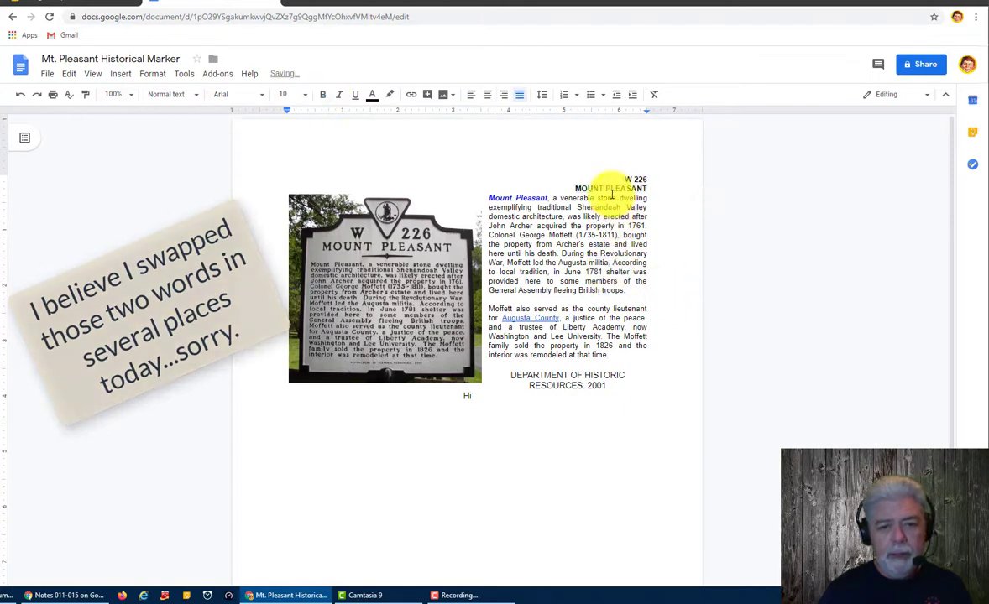
- Look over the paragraph styles for the "MOUNT PLEASANT" heading line without applying one, and underline it
drag(642, 194, 574, 187)
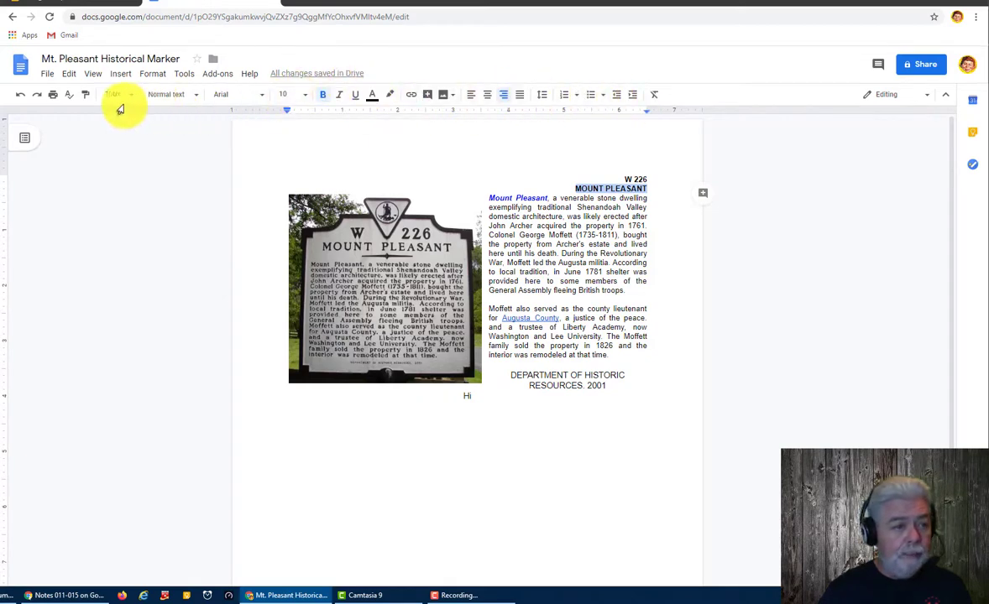
click(195, 98)
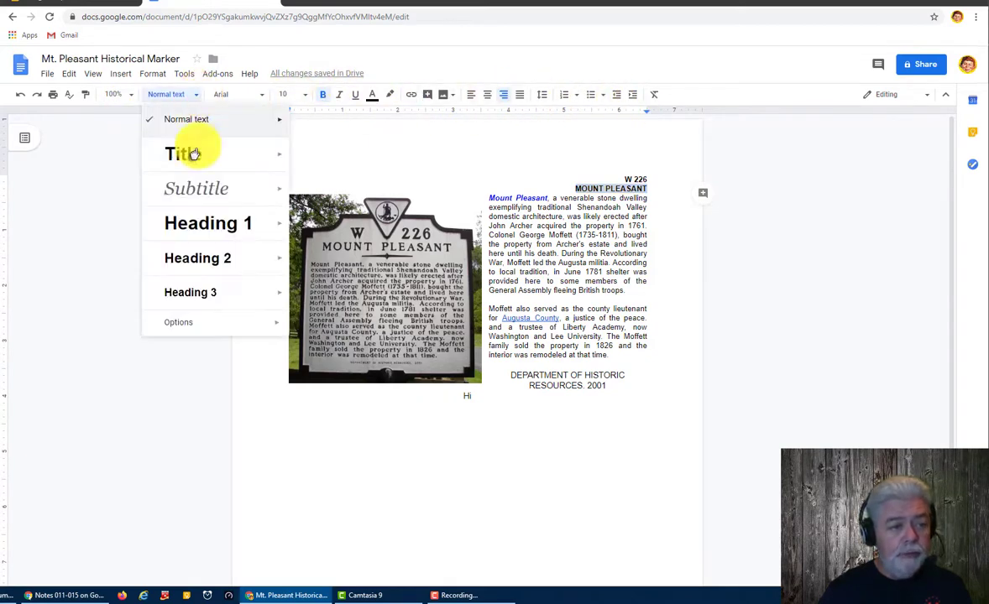
mouse_move(211, 328)
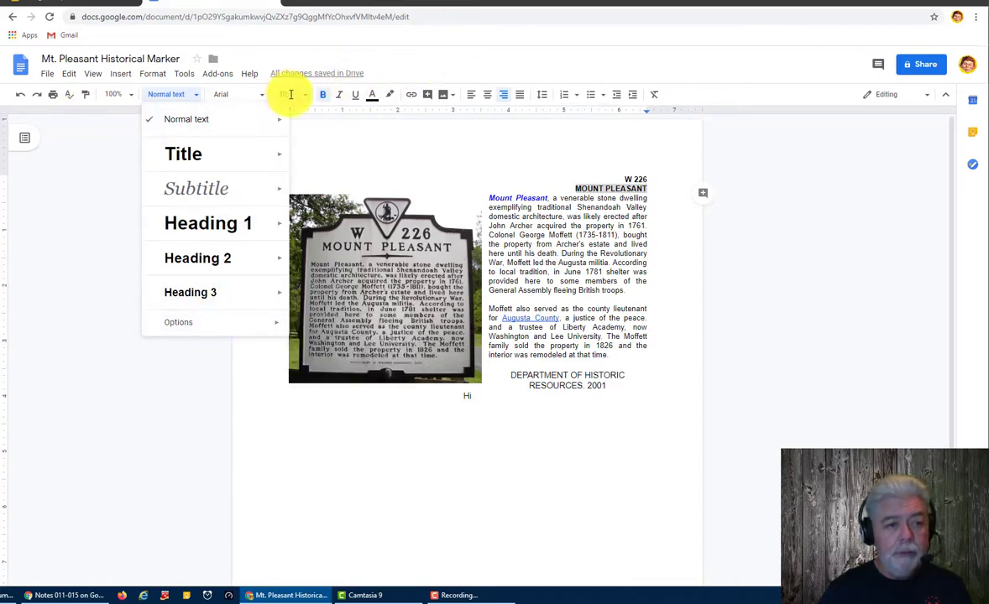
click(353, 99)
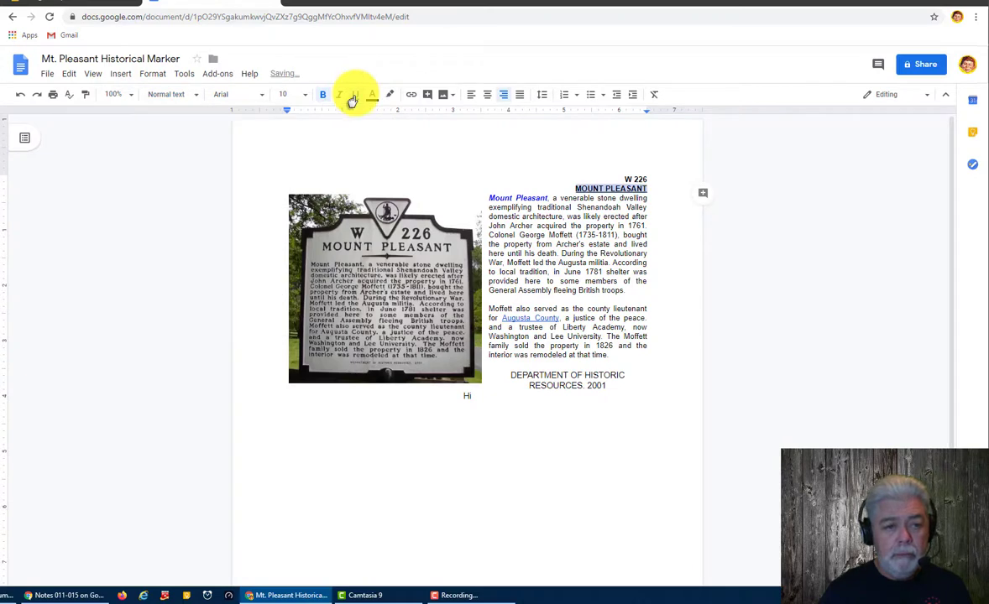
click(605, 262)
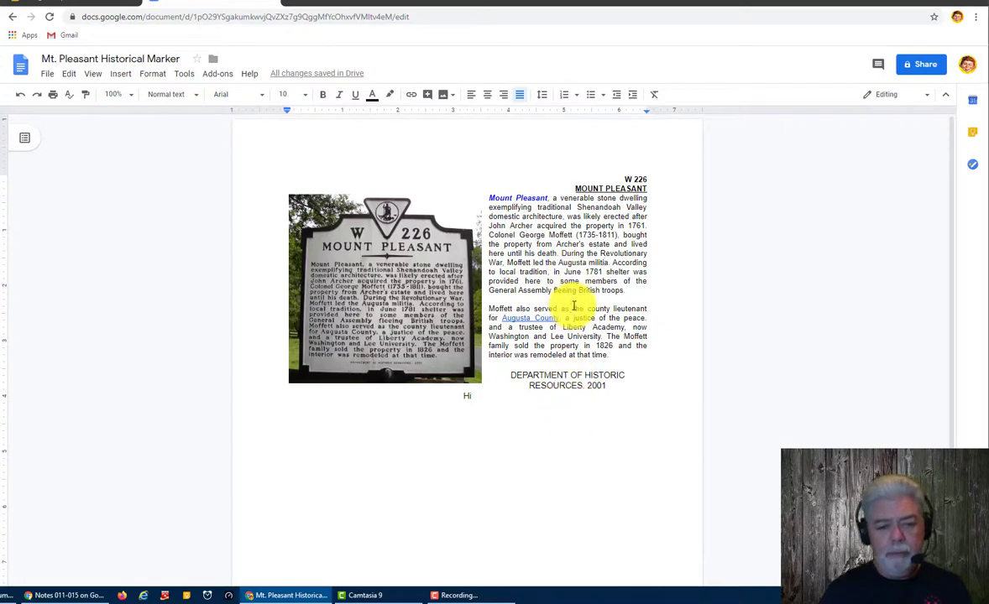
- Dictate several paragraphs about the W226 marker and voice typing on a new line below "Hi", stop dictation, and show the document outline
click(400, 411)
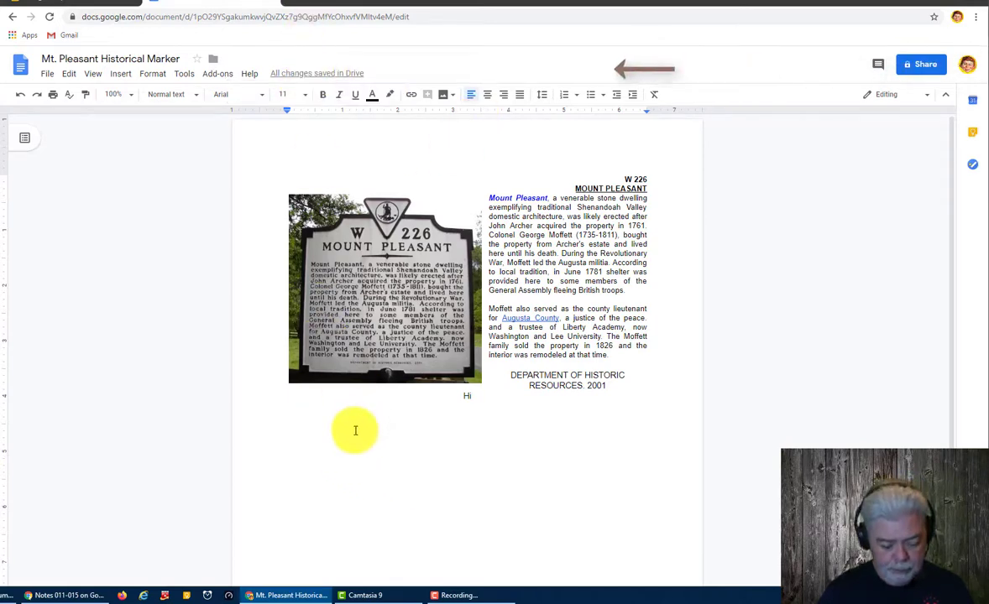
key(Return)
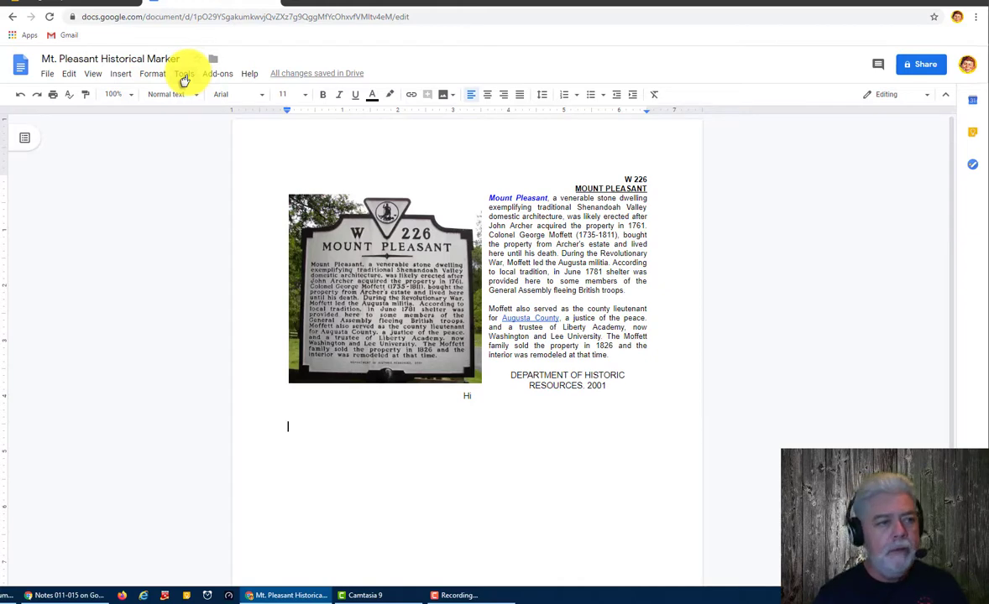
click(184, 73)
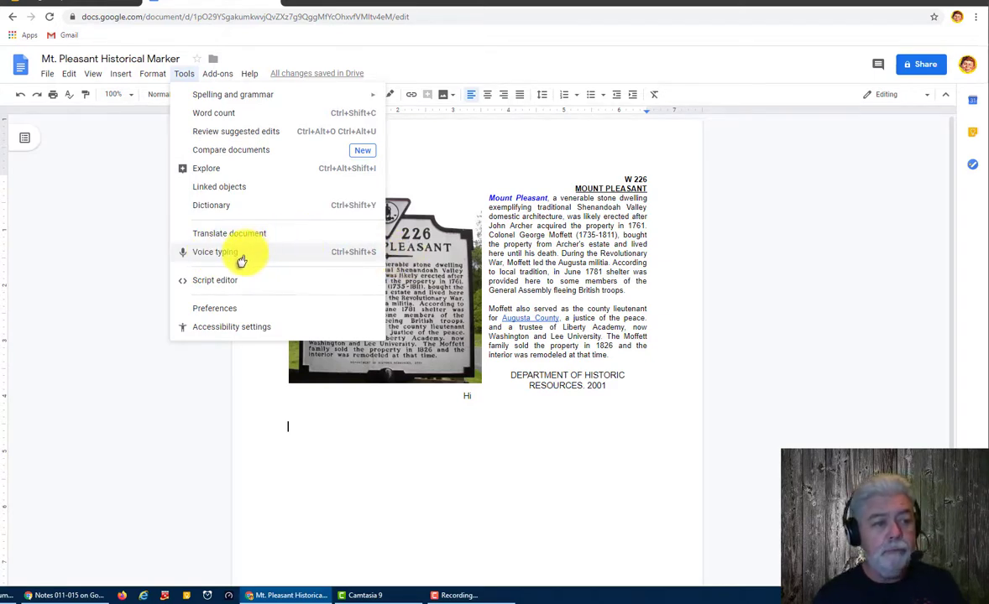
click(242, 251)
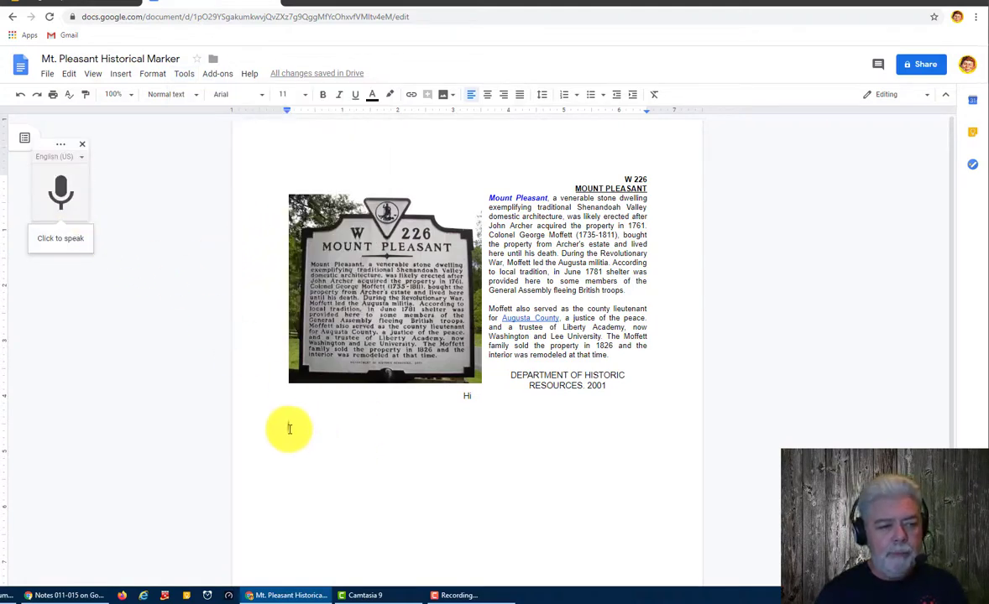
click(61, 211)
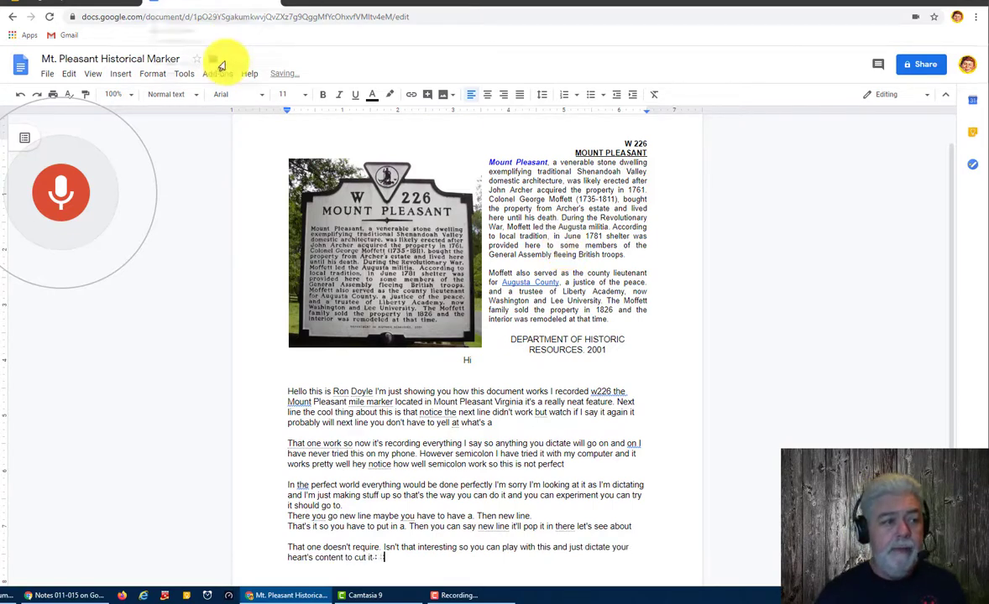
click(65, 193)
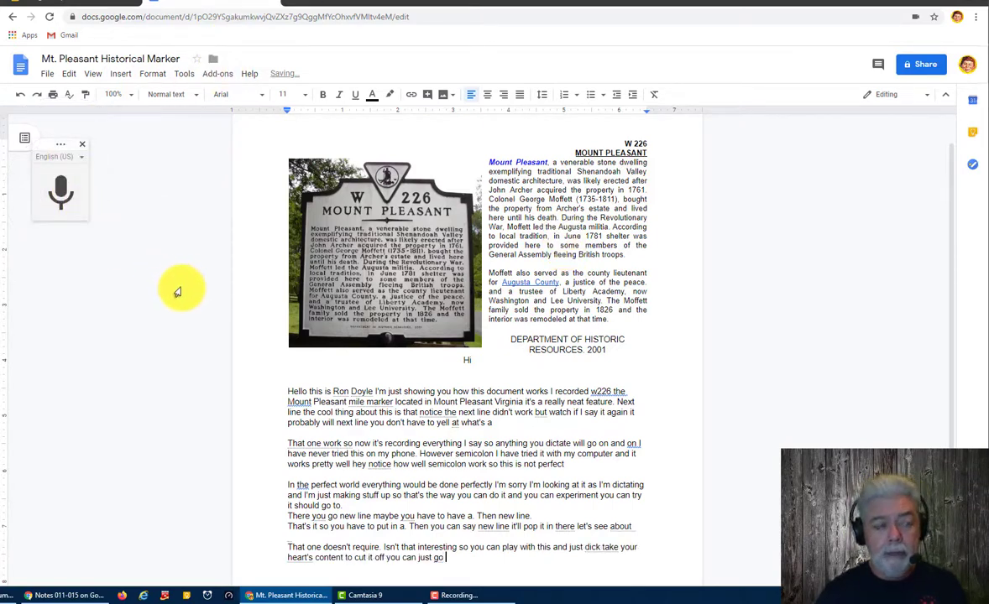
click(22, 137)
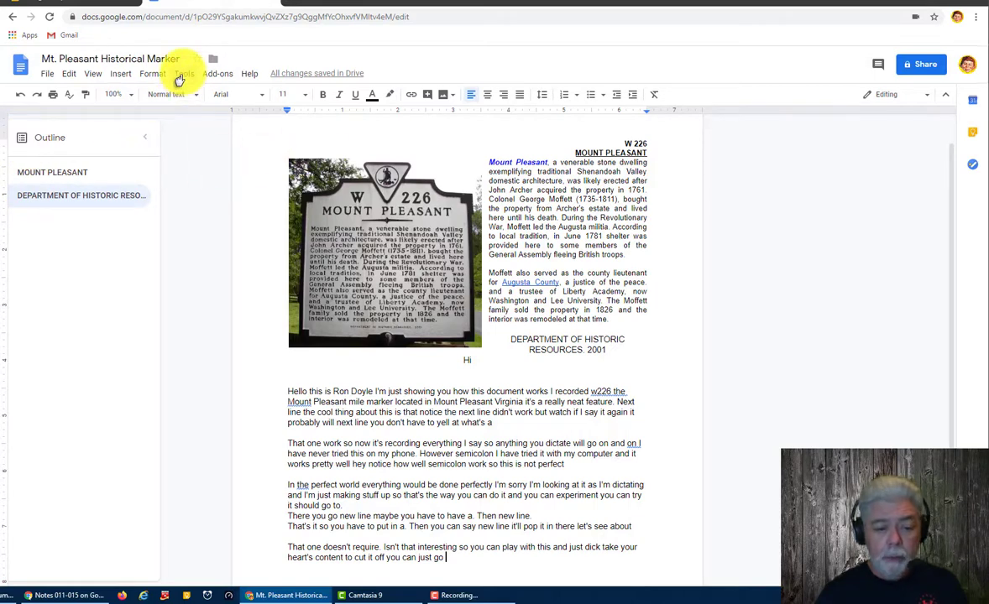
click(181, 75)
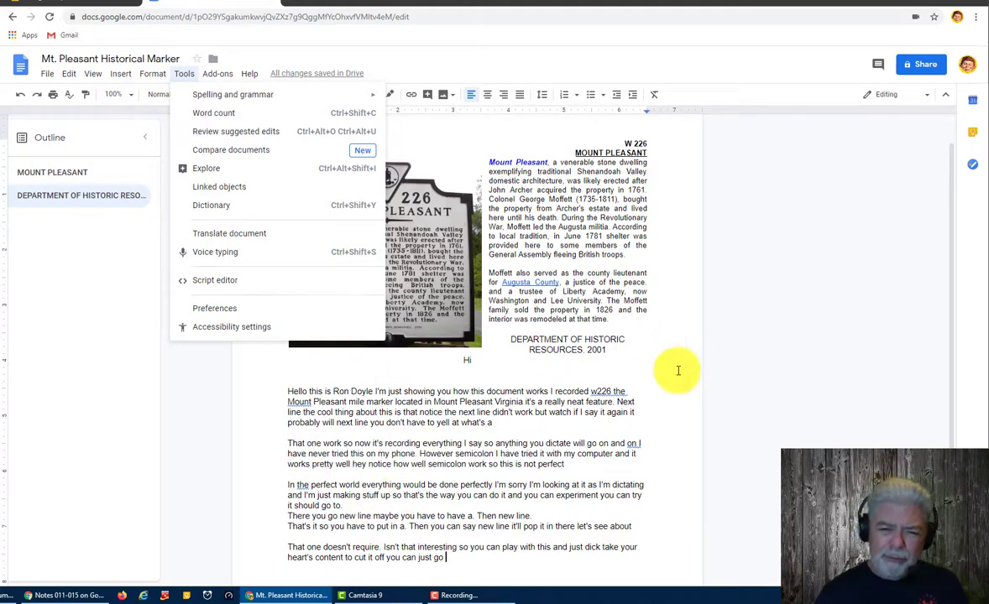
click(696, 362)
key(ctrl+alt+m)
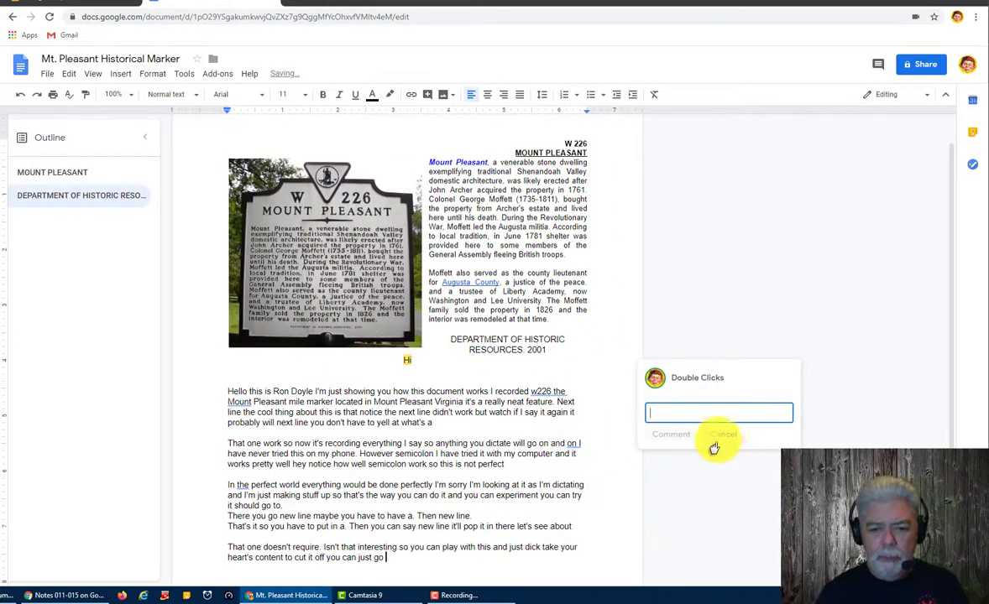
click(713, 439)
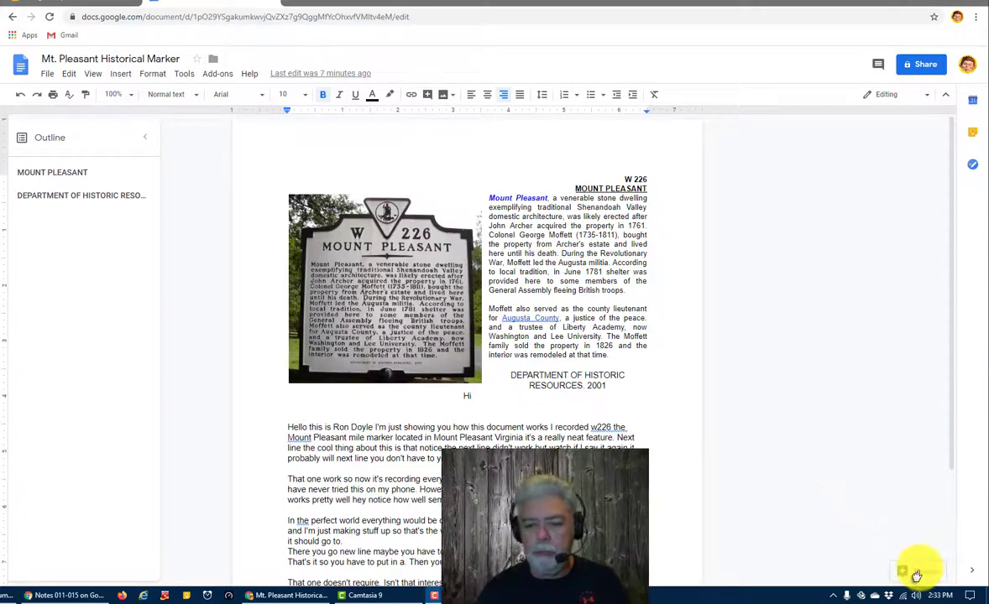
- Open Explore for the document and look through the web results for the suggested topic "Mount Pleasant"
click(917, 575)
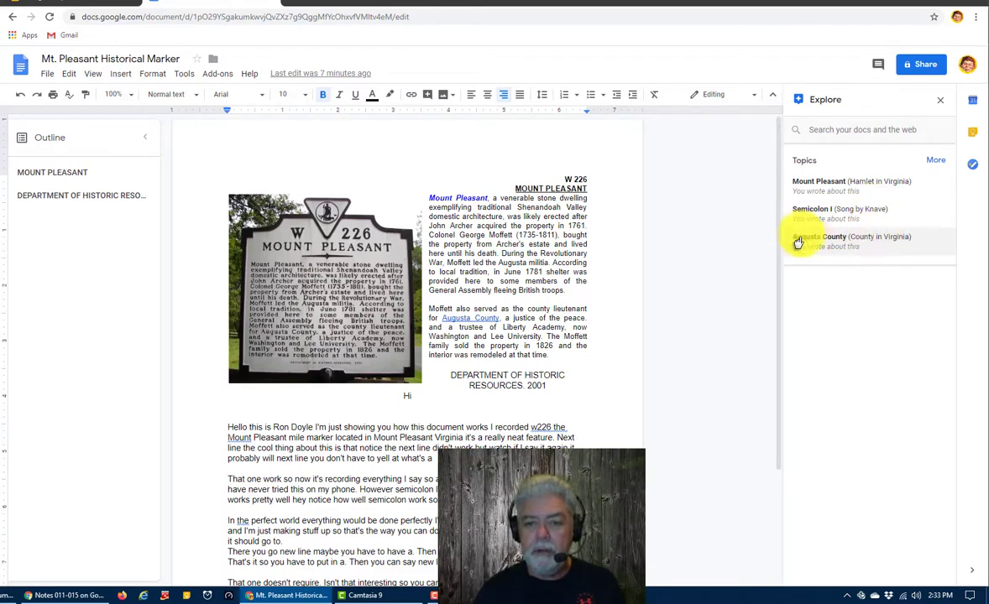
click(834, 193)
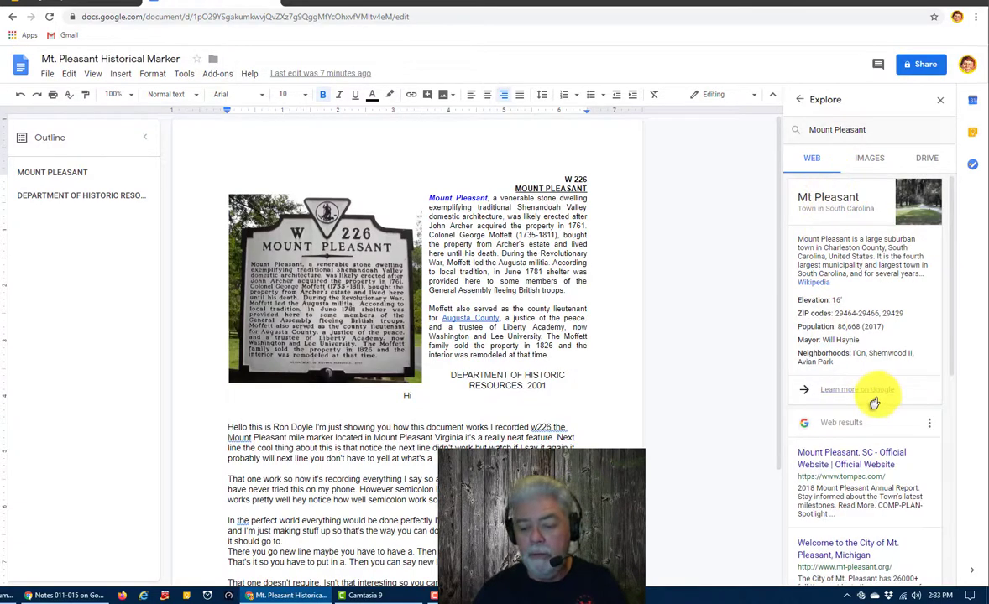
scroll(873, 391, down, 2)
scroll(872, 380, up, 2)
scroll(861, 393, down, 6)
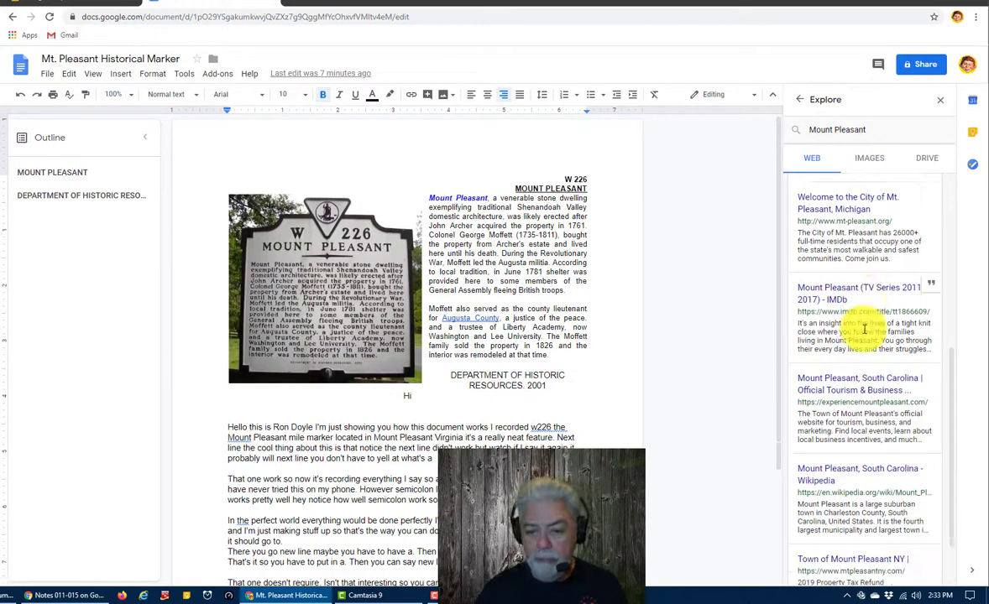
scroll(859, 338, down, 1)
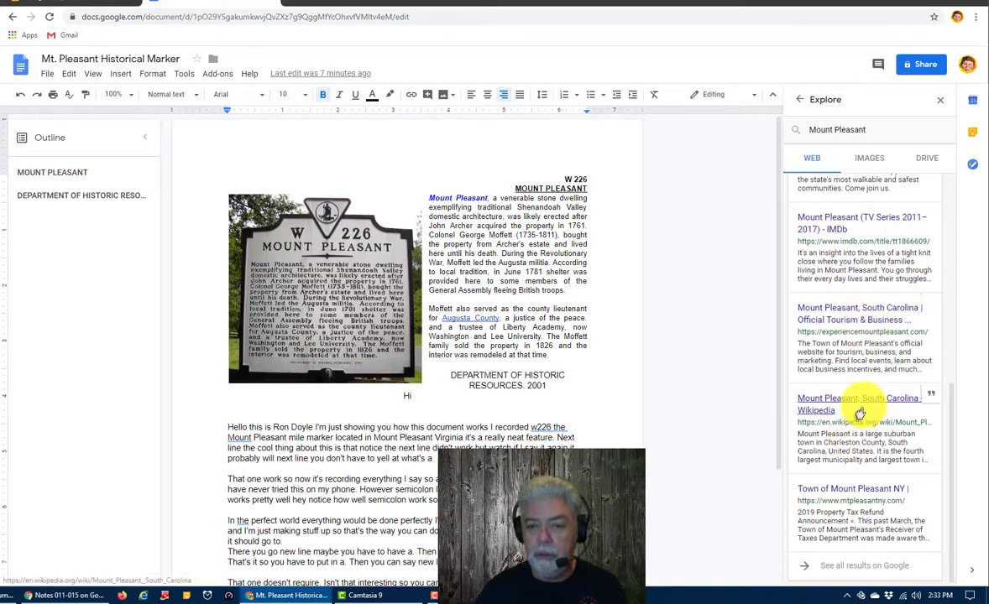
scroll(859, 413, up, 2)
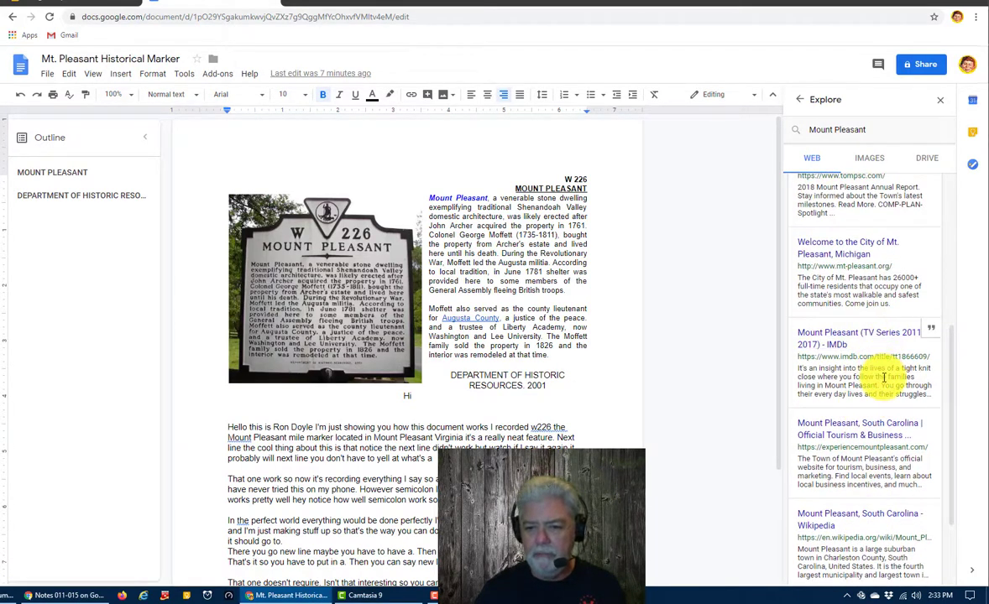
scroll(883, 374, up, 1)
scroll(872, 375, up, 4)
- Look through the image results for "Mount Pleasant" in Explore
click(868, 157)
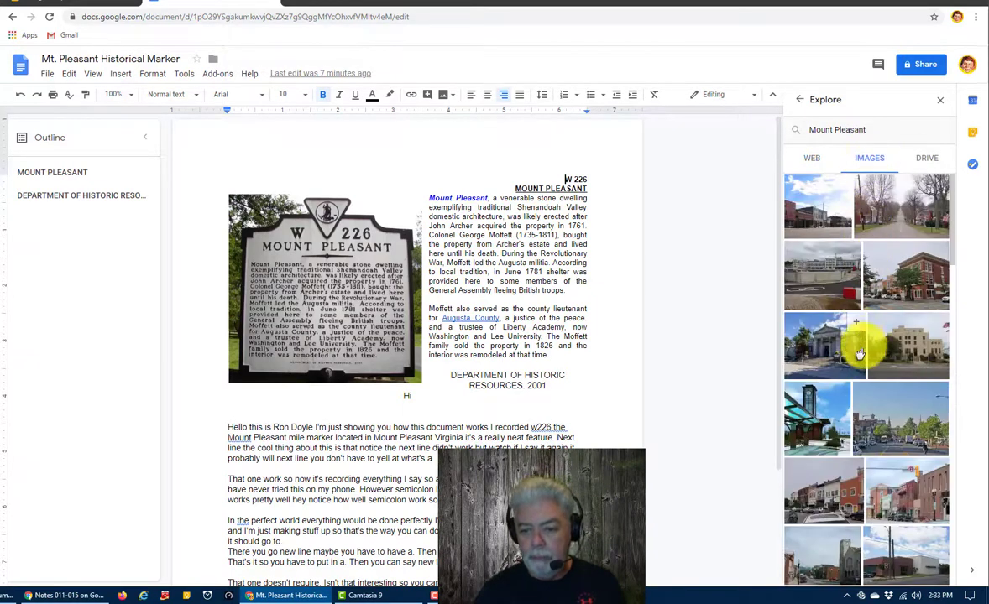
scroll(866, 389, down, 3)
scroll(870, 382, down, 2)
scroll(869, 366, up, 5)
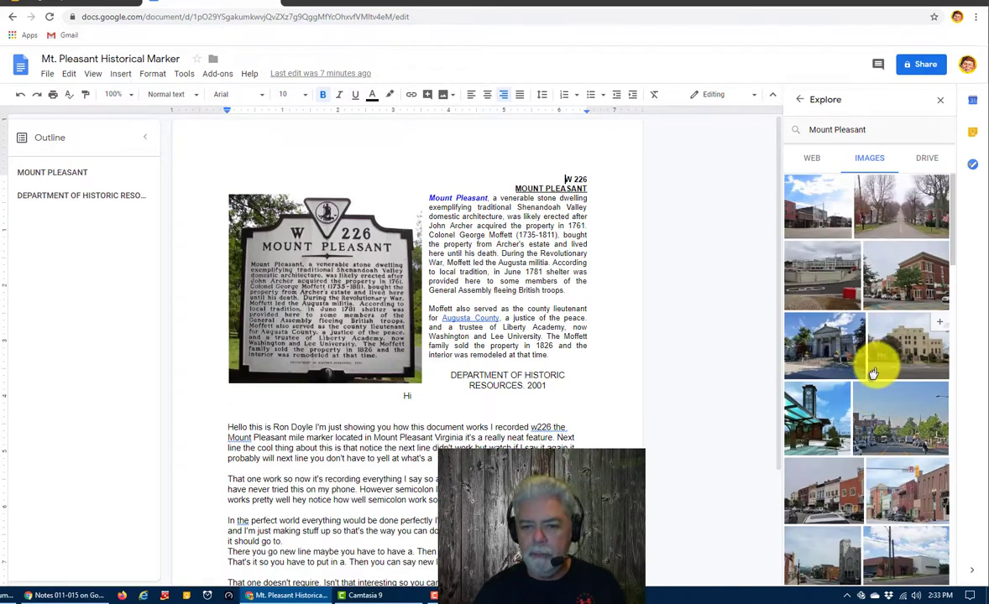
- Check the Drive results for "Mount Pleasant", return to the Explore topics, and close Explore
click(925, 160)
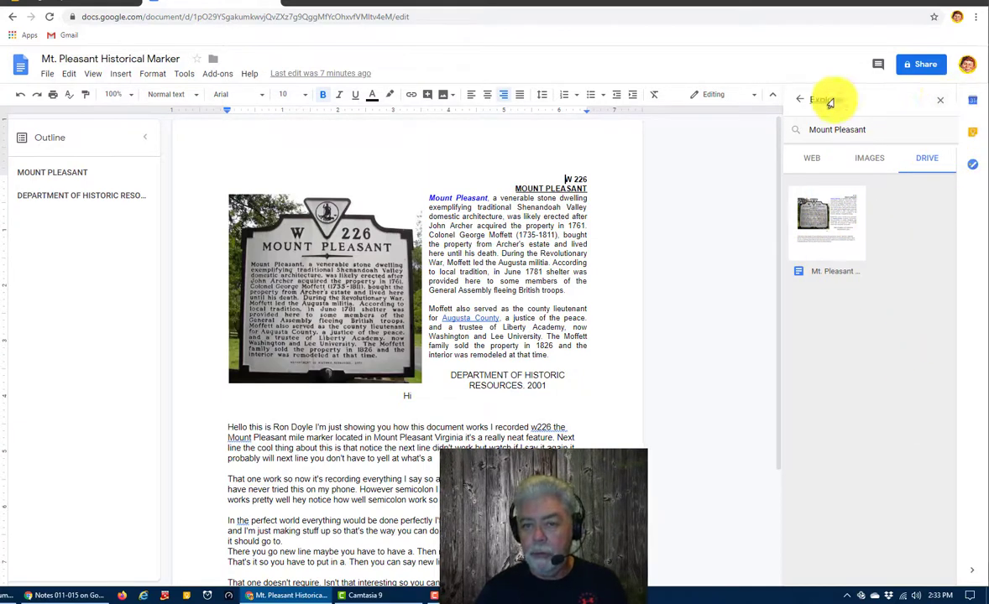
click(800, 100)
click(800, 100)
click(800, 100)
click(945, 100)
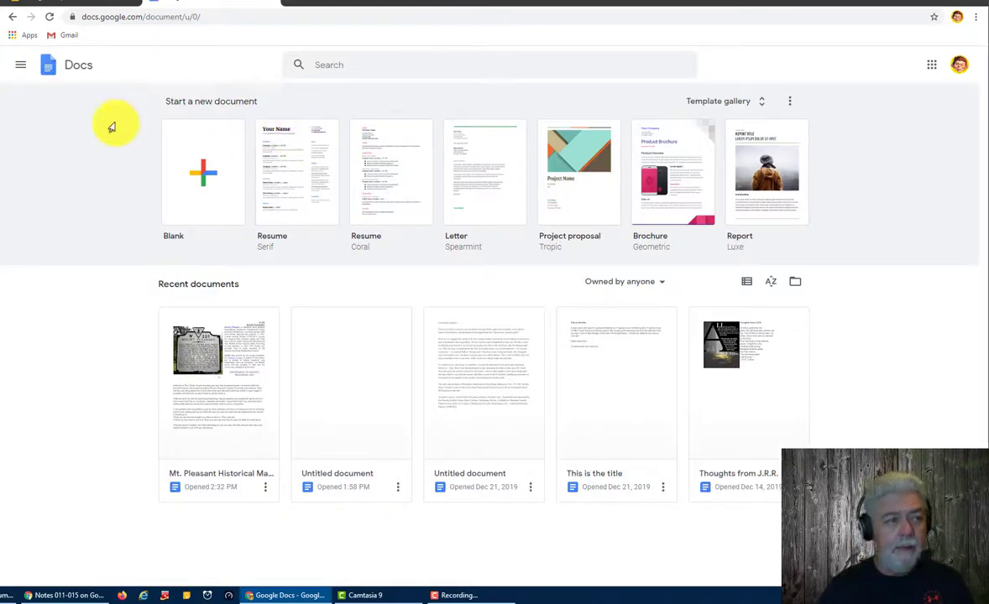
- Switch to Google Drive from the Docs home page, look inside the Google Class folder, and return to My Drive
click(21, 72)
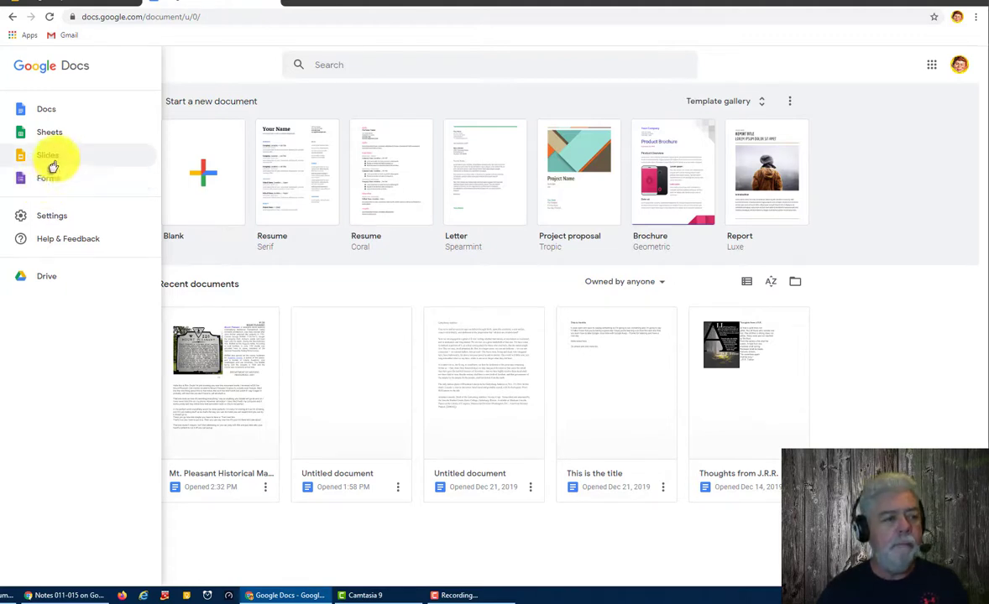
click(43, 277)
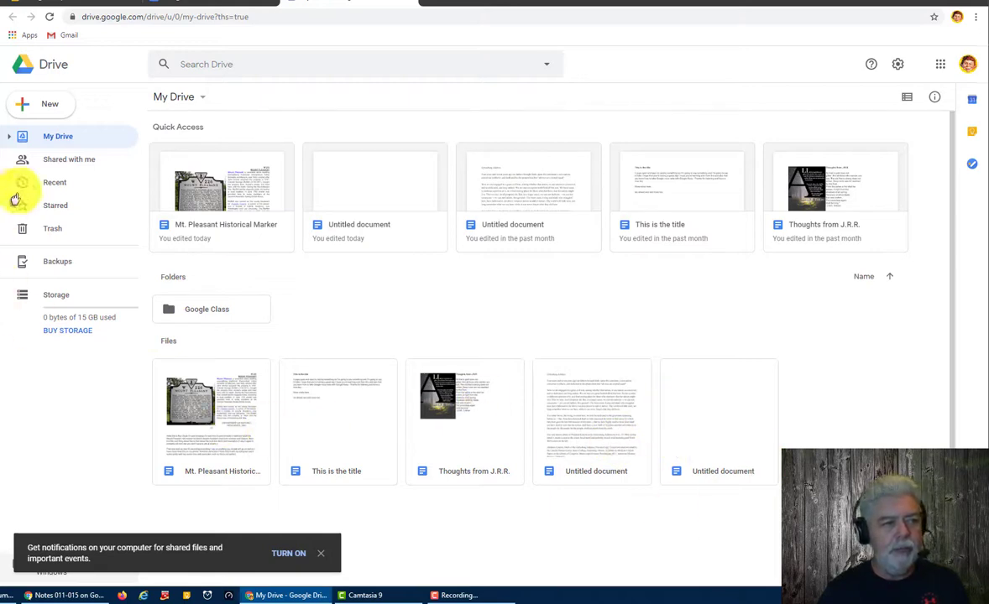
click(7, 138)
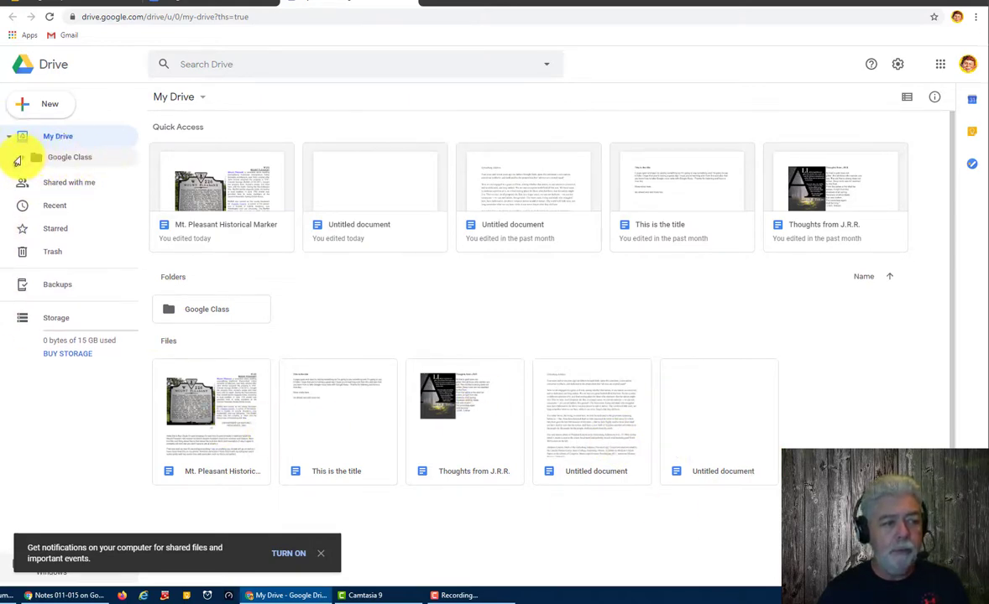
click(59, 163)
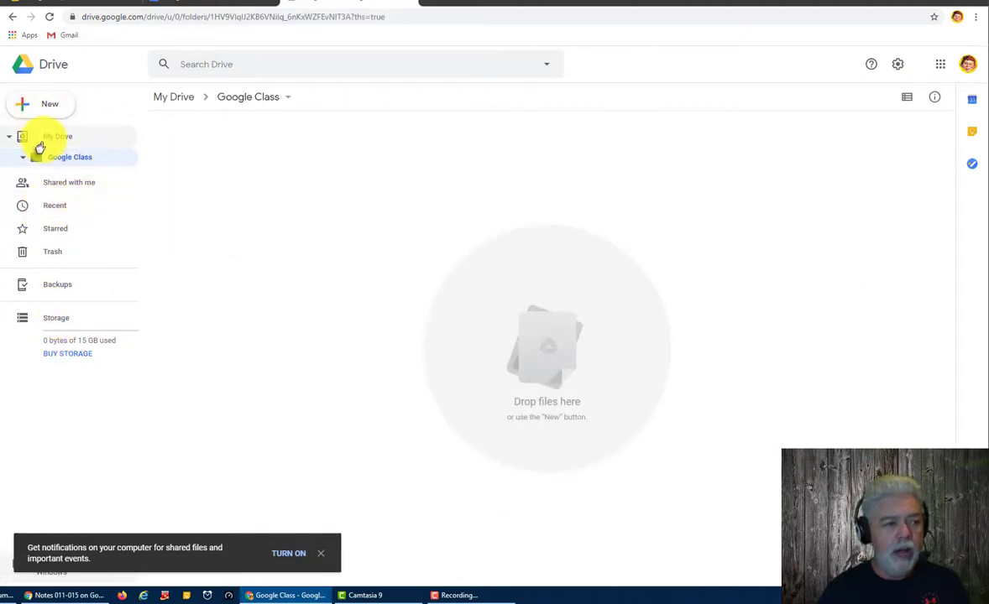
click(39, 143)
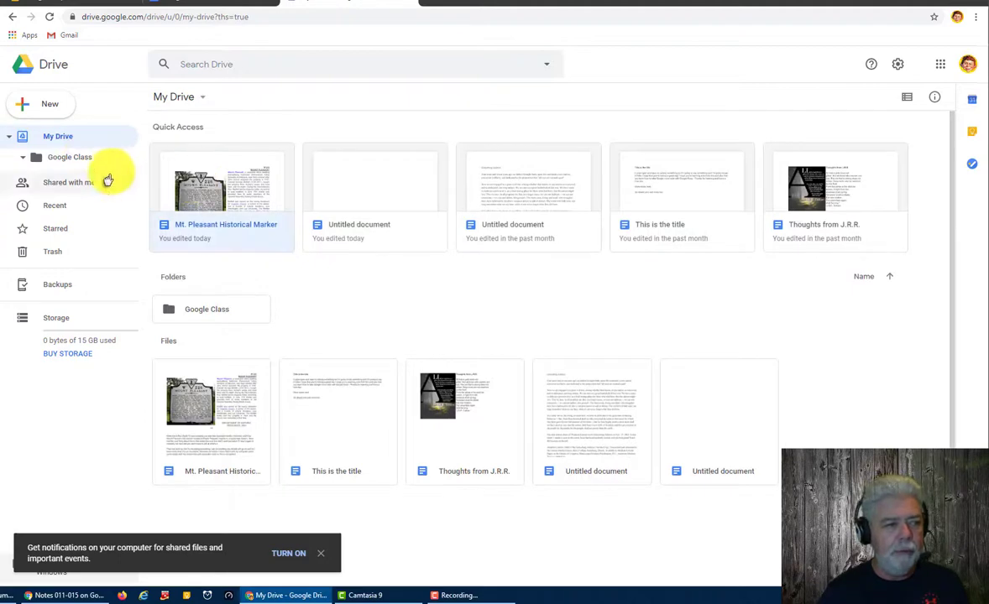
- Move the Mt. Pleasant Historical Marker document from My Drive into the Google Class folder
click(264, 202)
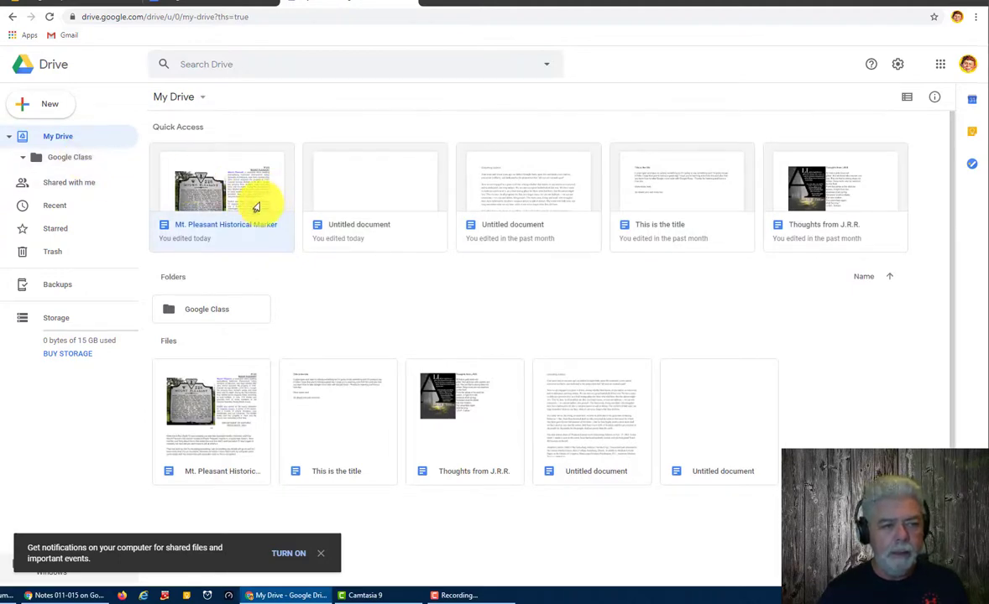
right_click(256, 207)
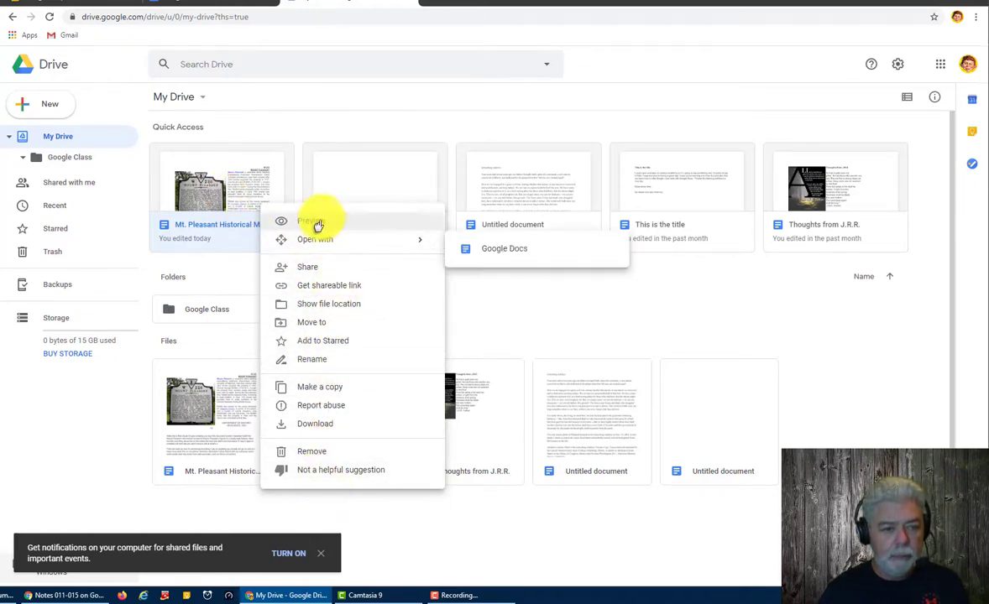
click(314, 327)
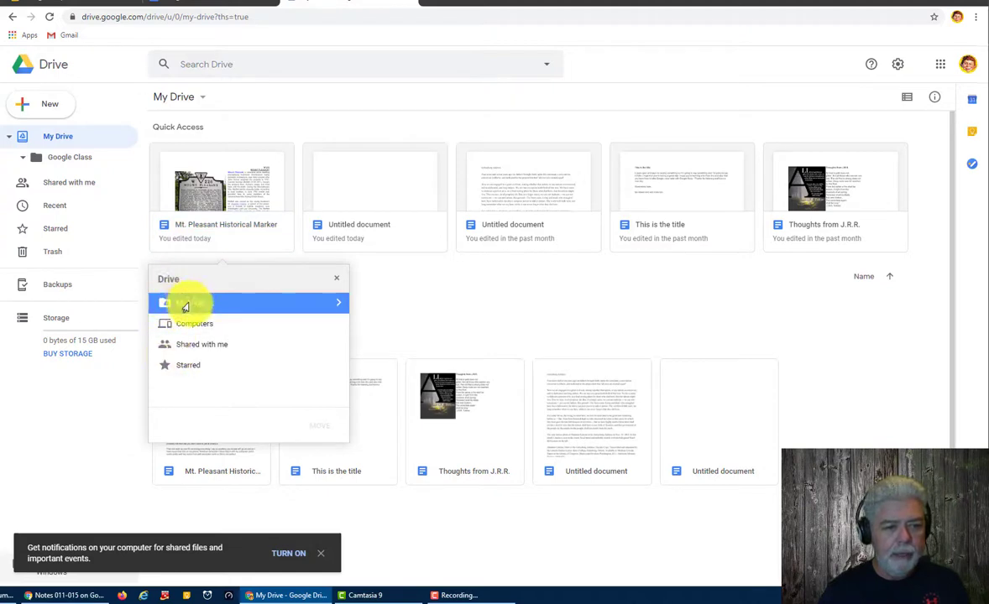
click(336, 310)
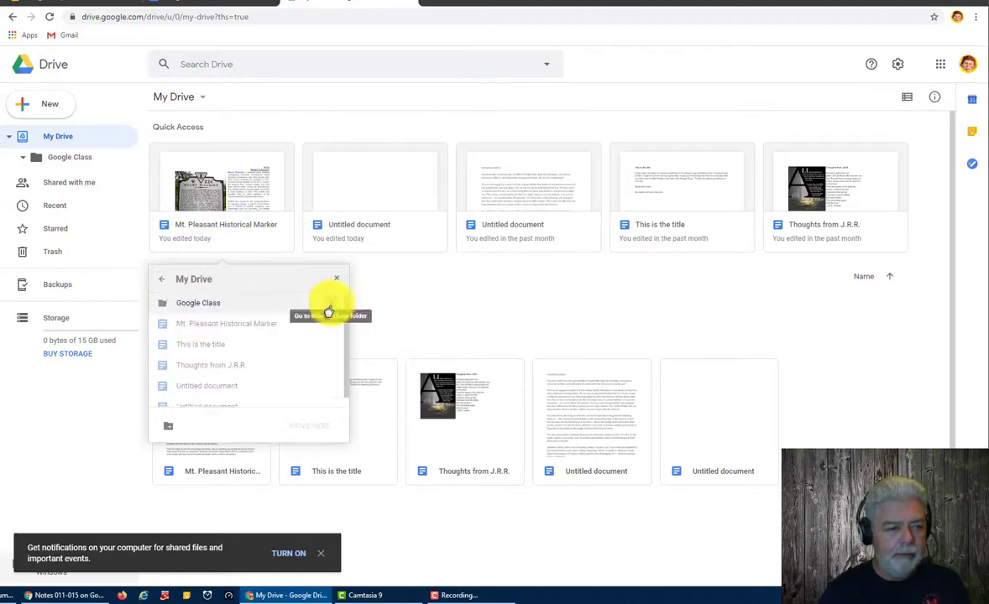
double_click(204, 308)
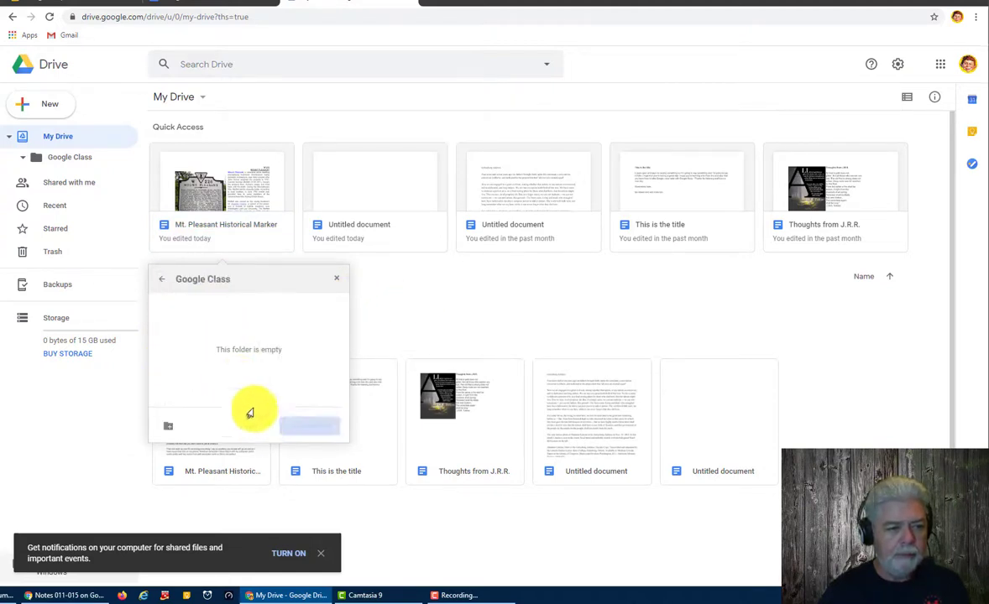
click(309, 427)
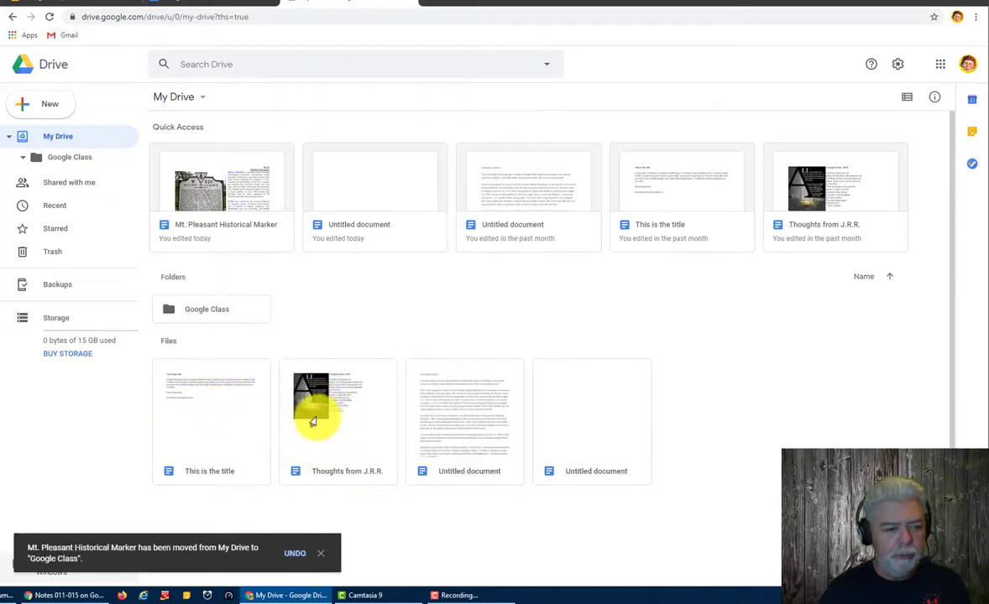
- Try to move "This is the title", "Thoughts from J.R.R." and the Untitled document containing text to Google Class, and dismiss the notification prompt
click(178, 386)
ctrl+click(355, 426)
ctrl+click(456, 424)
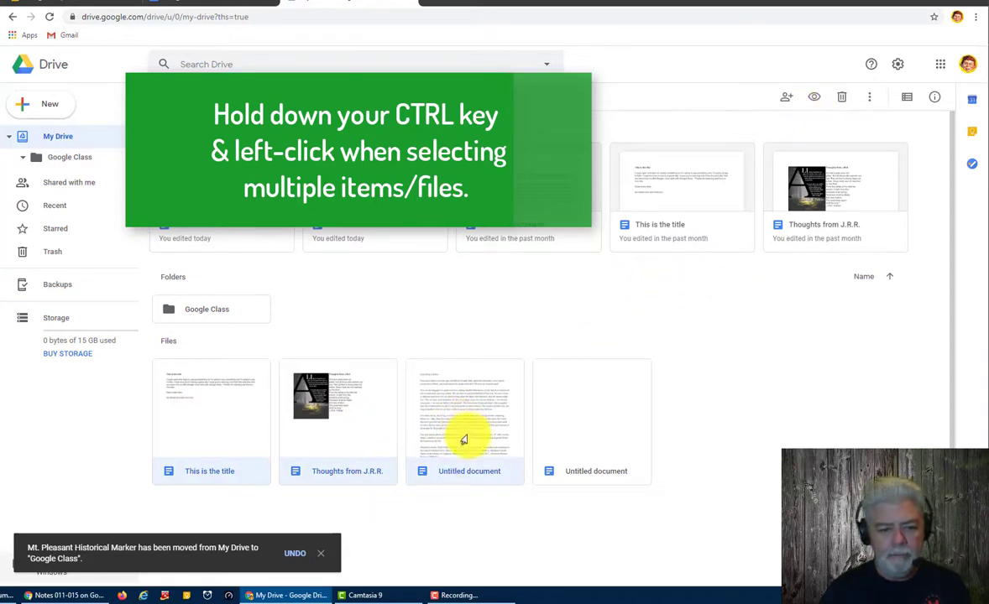
right_click(463, 437)
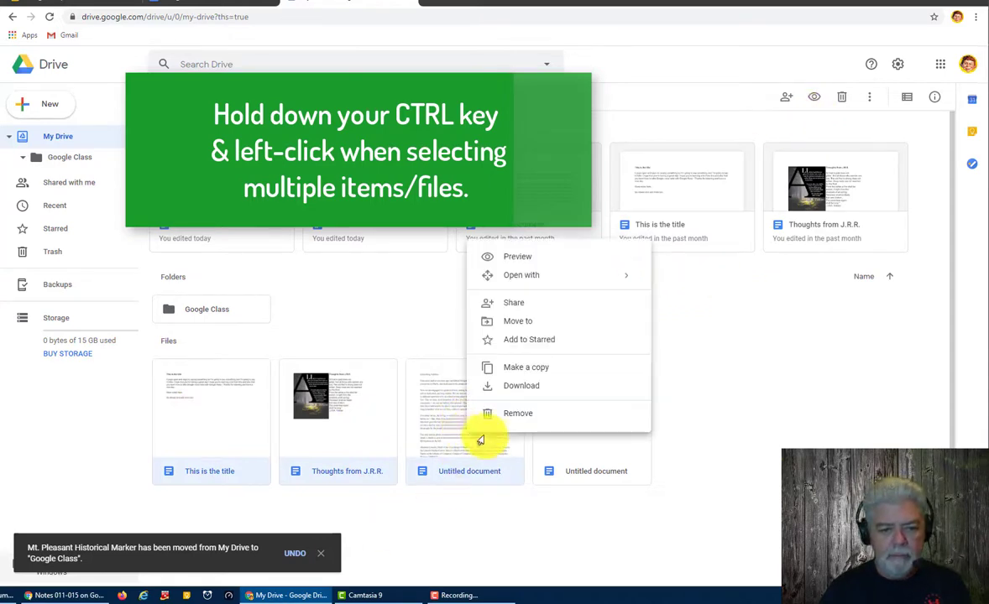
click(514, 325)
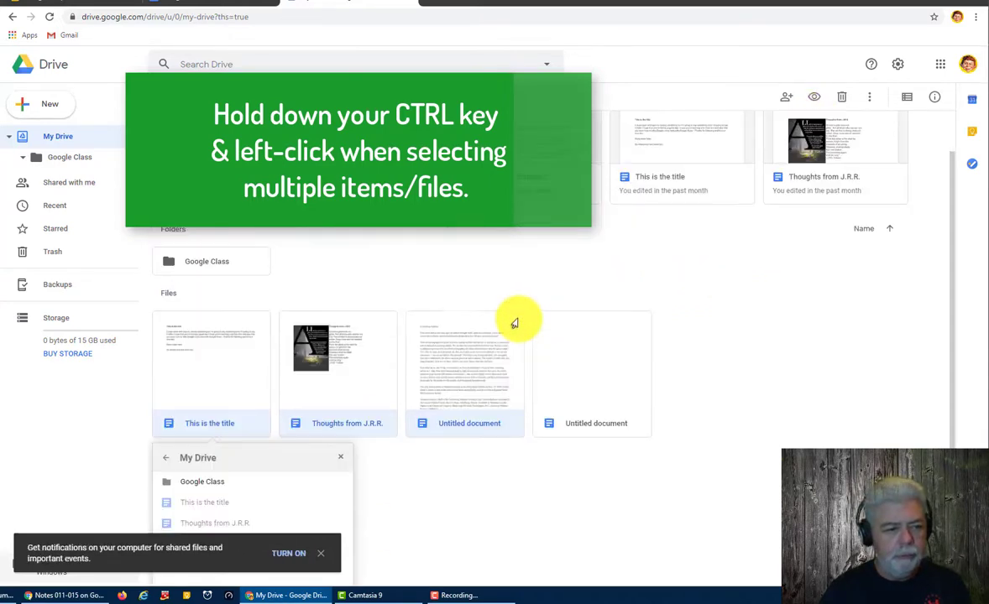
double_click(207, 484)
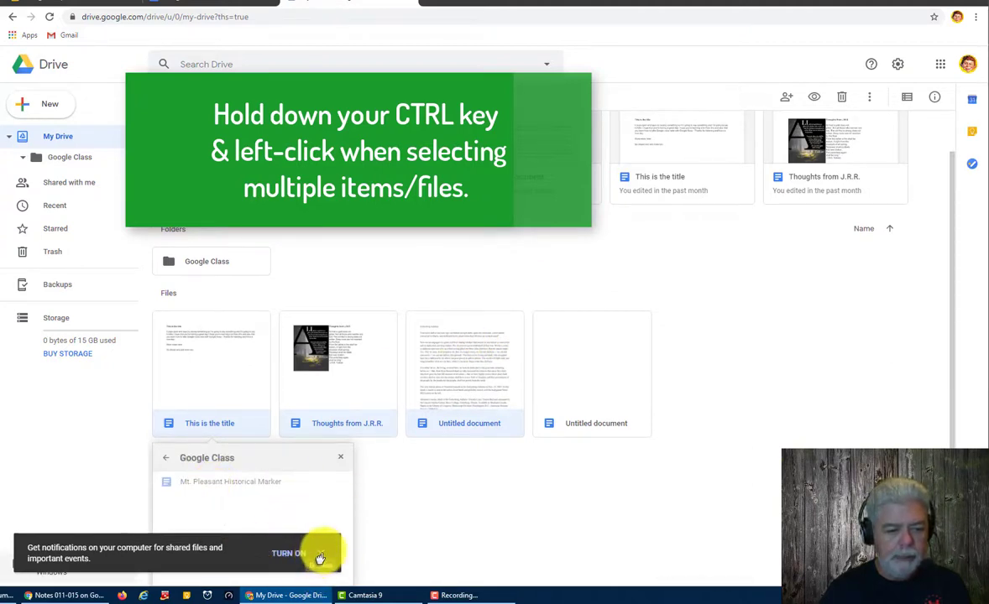
click(320, 559)
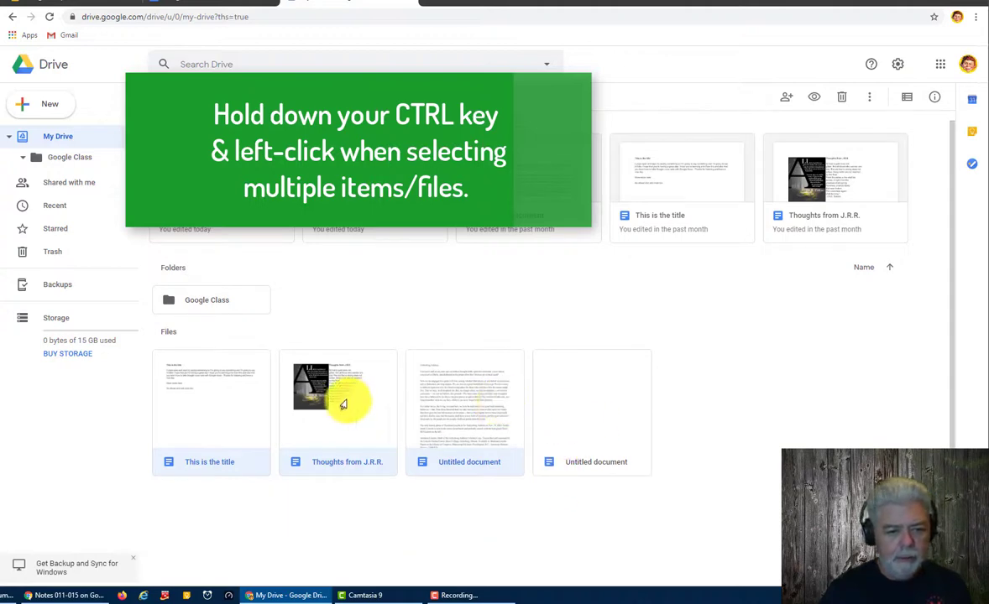
- Move "This is the title", "Thoughts from J.R.R." and the Untitled document containing text into Google Class, and open that folder
ctrl+click(359, 419)
ctrl+click(236, 435)
right_click(222, 412)
click(296, 300)
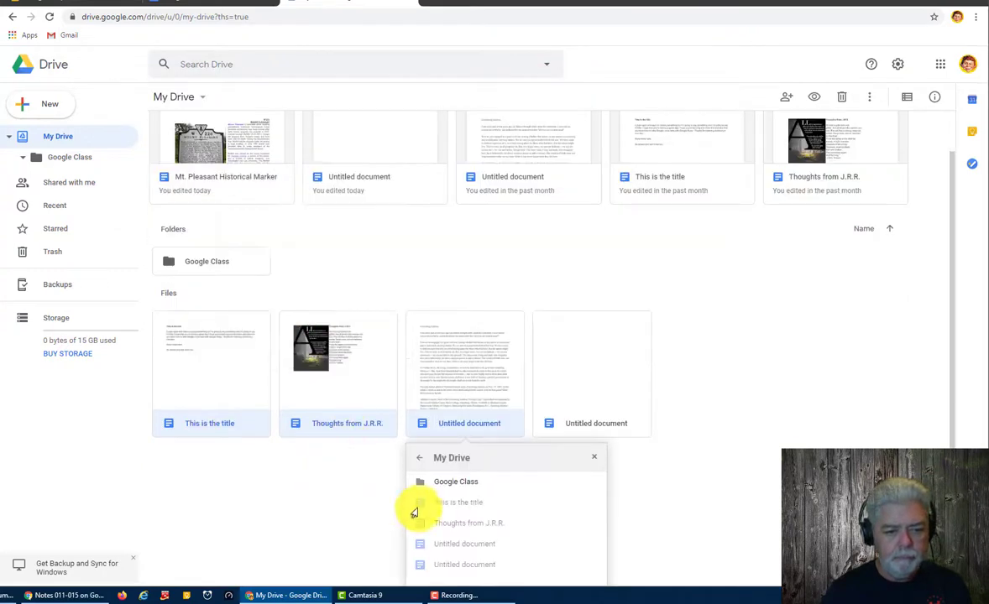
click(443, 482)
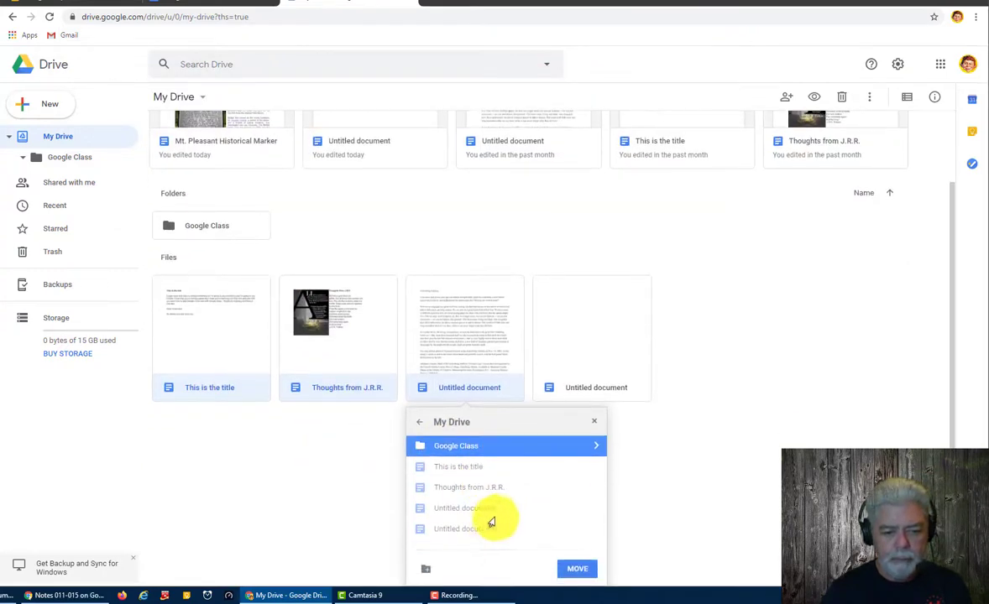
click(568, 576)
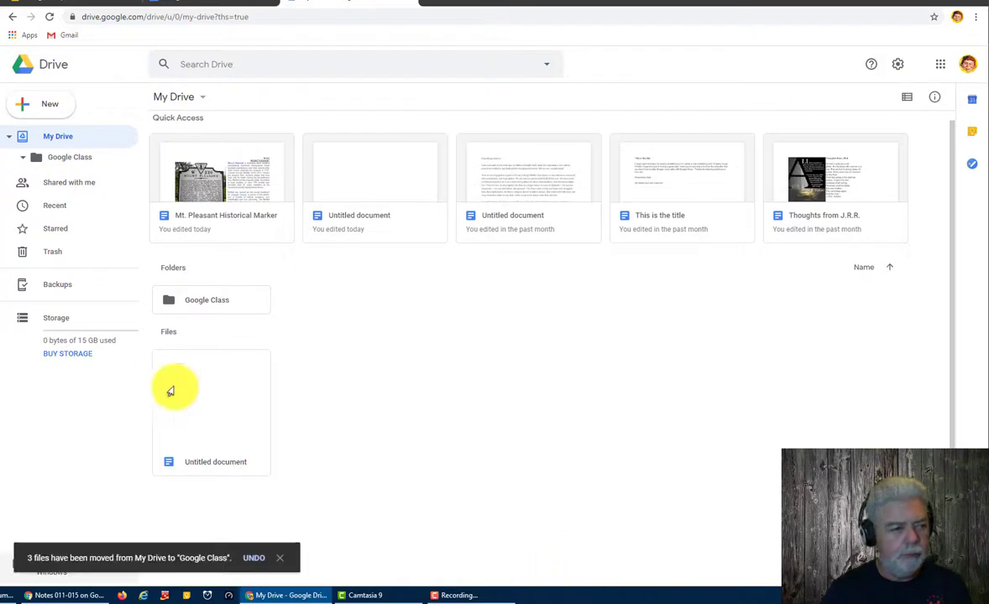
click(77, 157)
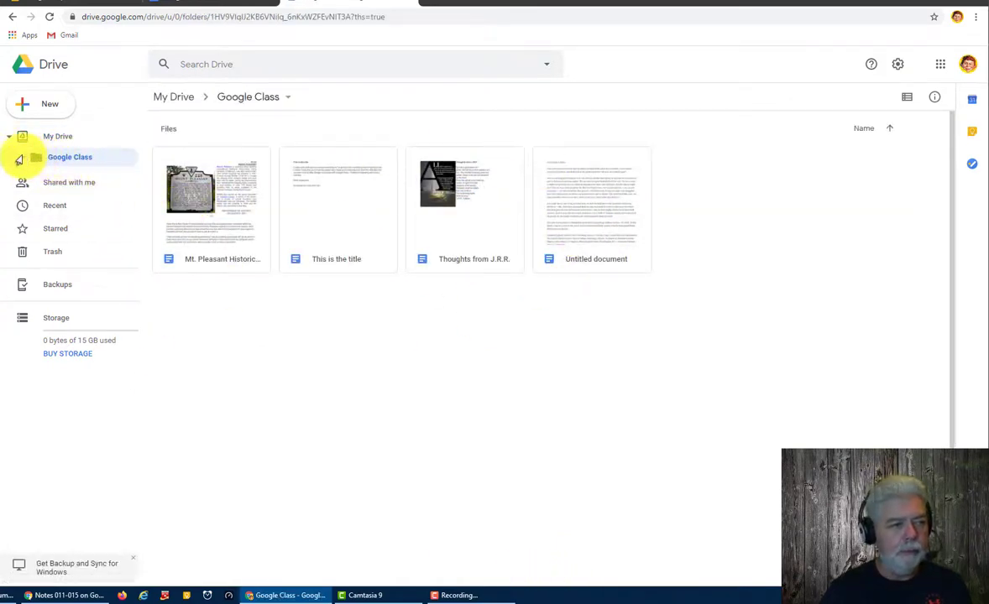
- Examine the options for creating or uploading items in My Drive, including a Google Docs file from a template
right_click(43, 141)
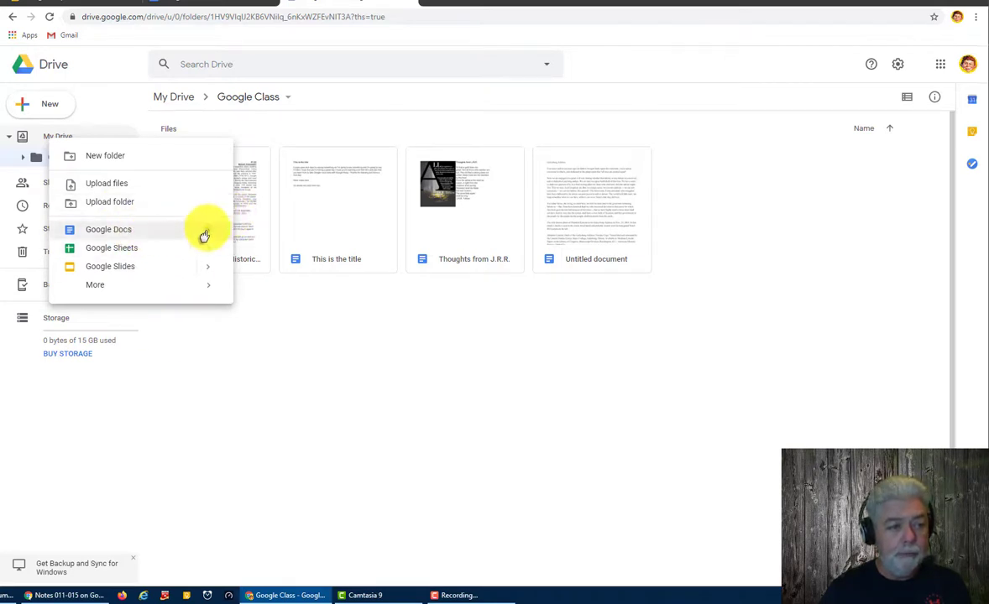
mouse_move(204, 234)
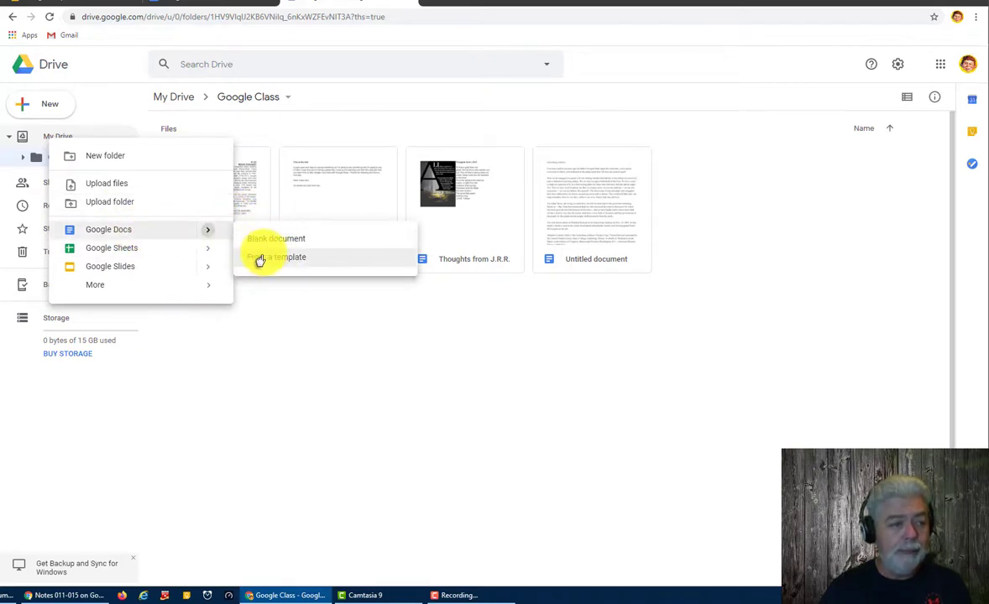
click(120, 473)
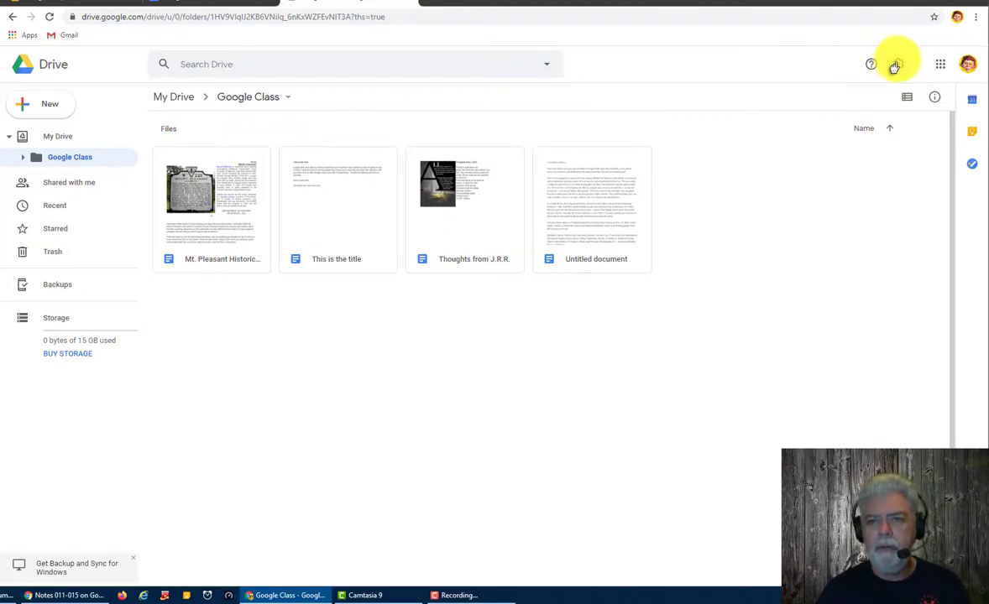
- Enable creating, opening and editing recent Docs, Sheets and Slides files offline in the Drive settings
click(895, 66)
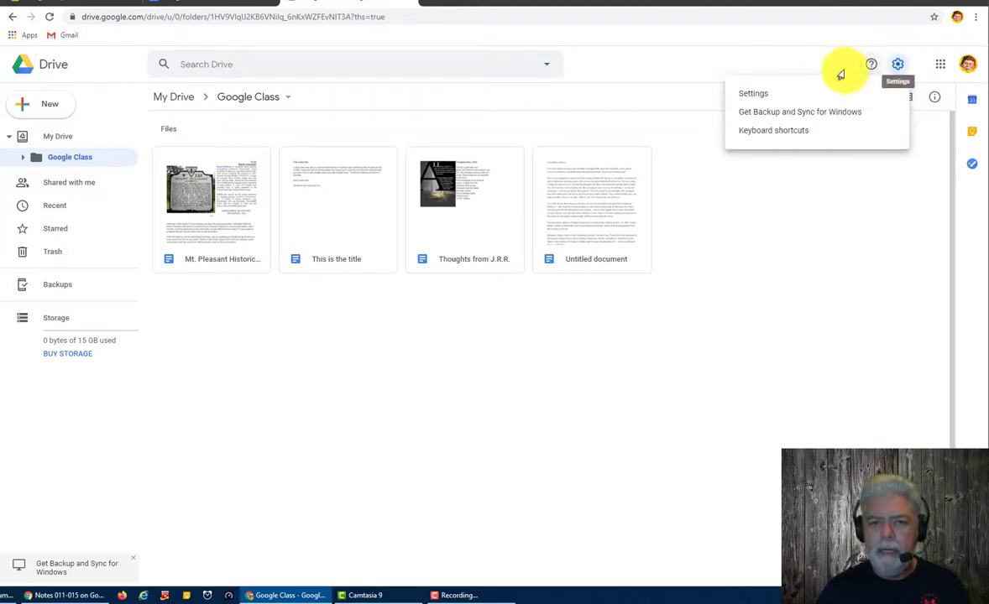
click(743, 101)
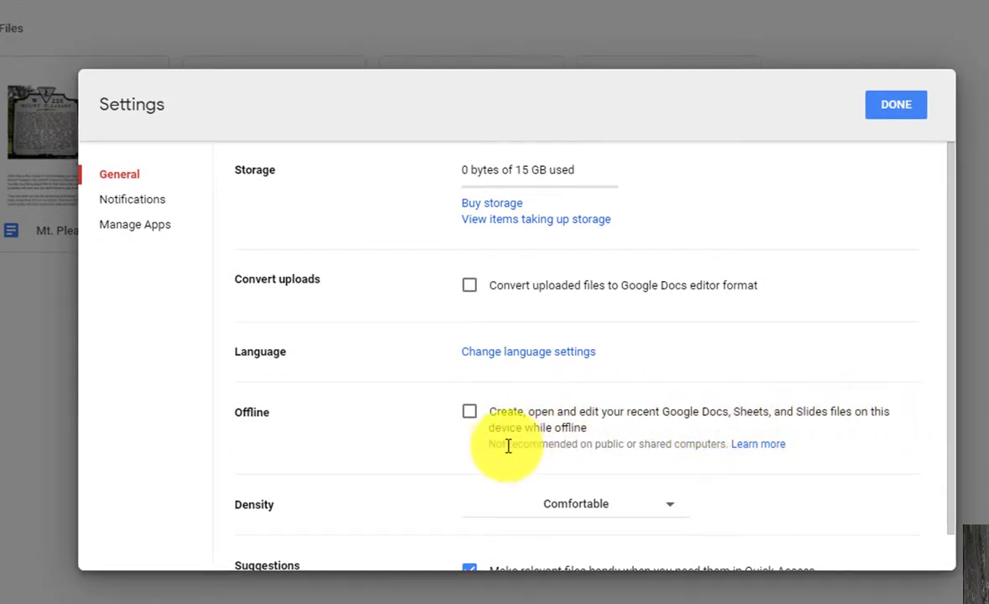
click(468, 414)
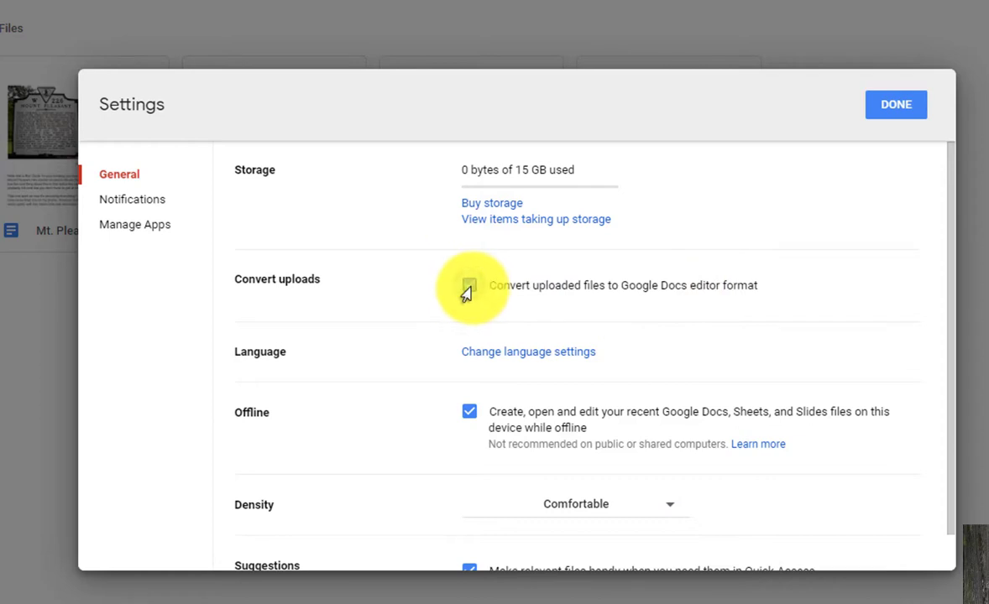
scroll(340, 302, down, 1)
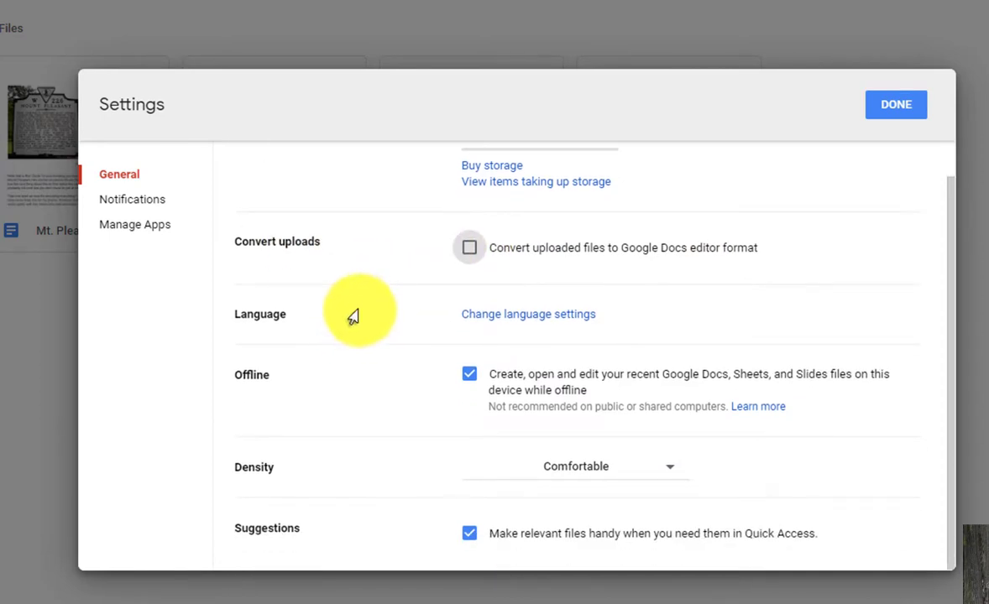
- Look through the apps connected to Drive, including Google Colaboratory, and close the settings
click(138, 225)
scroll(600, 283, down, 2)
scroll(598, 286, up, 3)
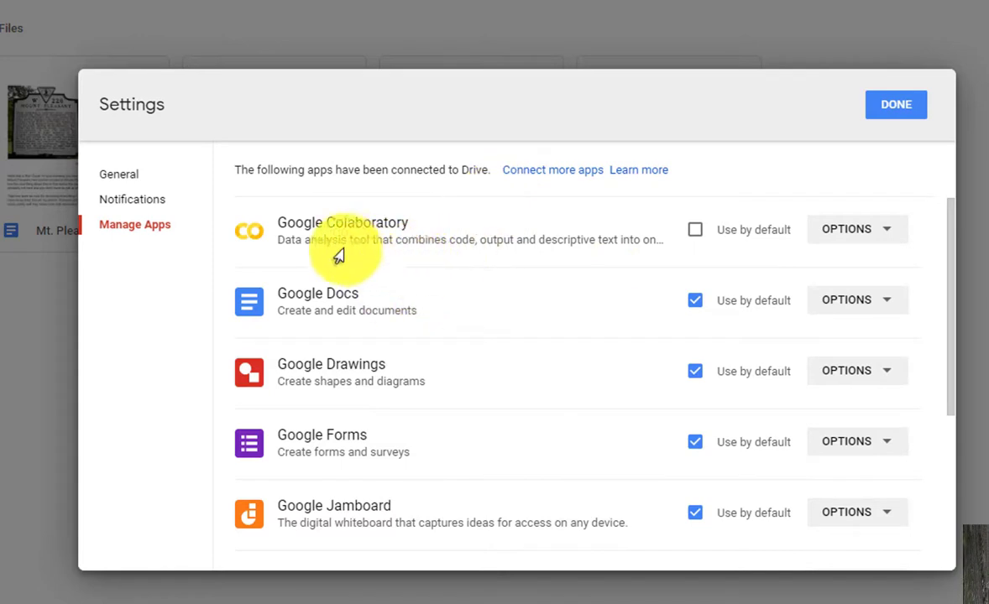
drag(408, 222, 243, 222)
scroll(415, 327, down, 2)
scroll(457, 334, up, 2)
scroll(456, 335, down, 3)
click(888, 120)
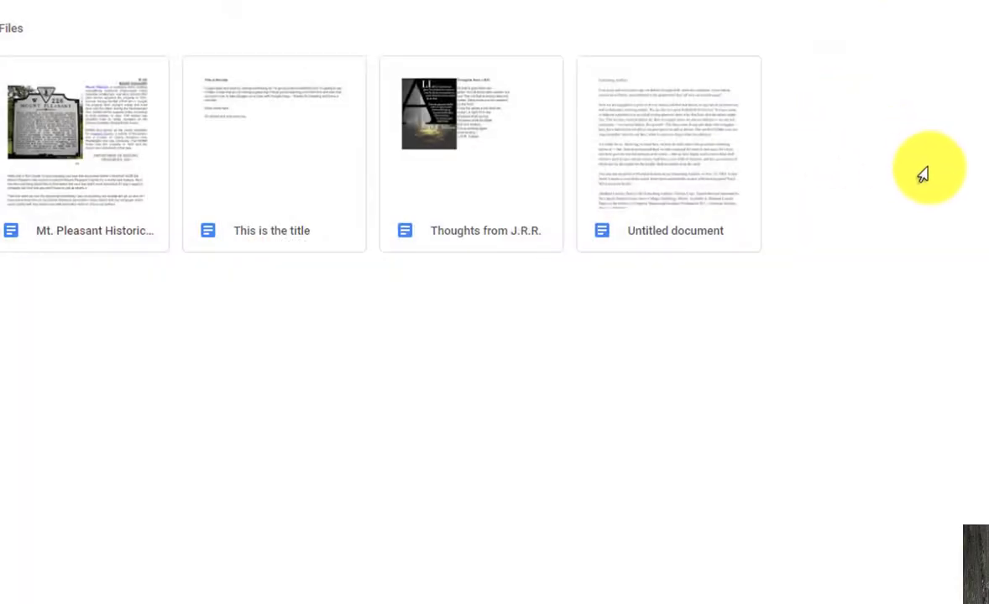
- Reopen the Drive settings, review the general, notification and connected-app options, and close them
click(943, 40)
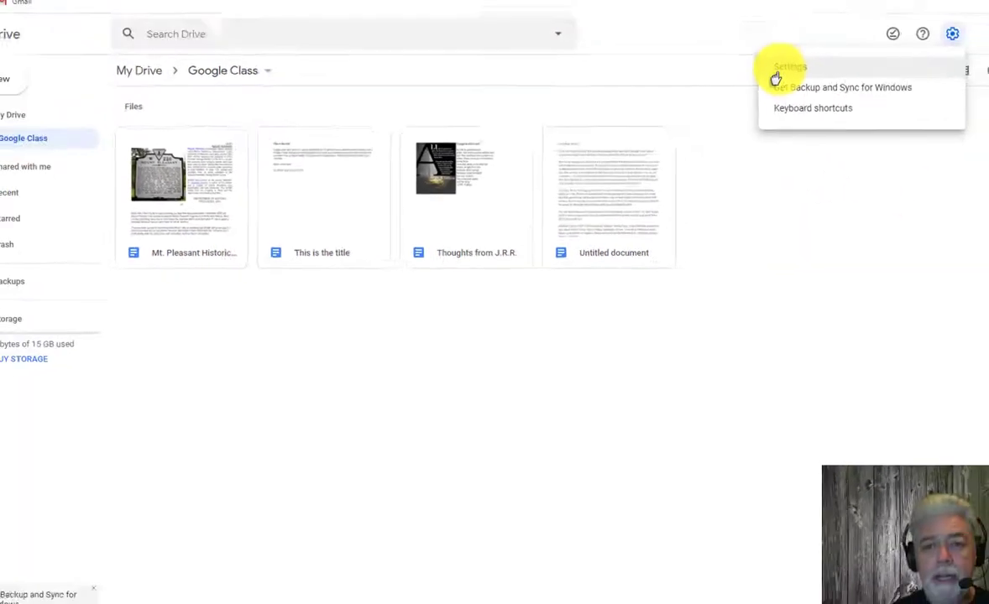
click(766, 81)
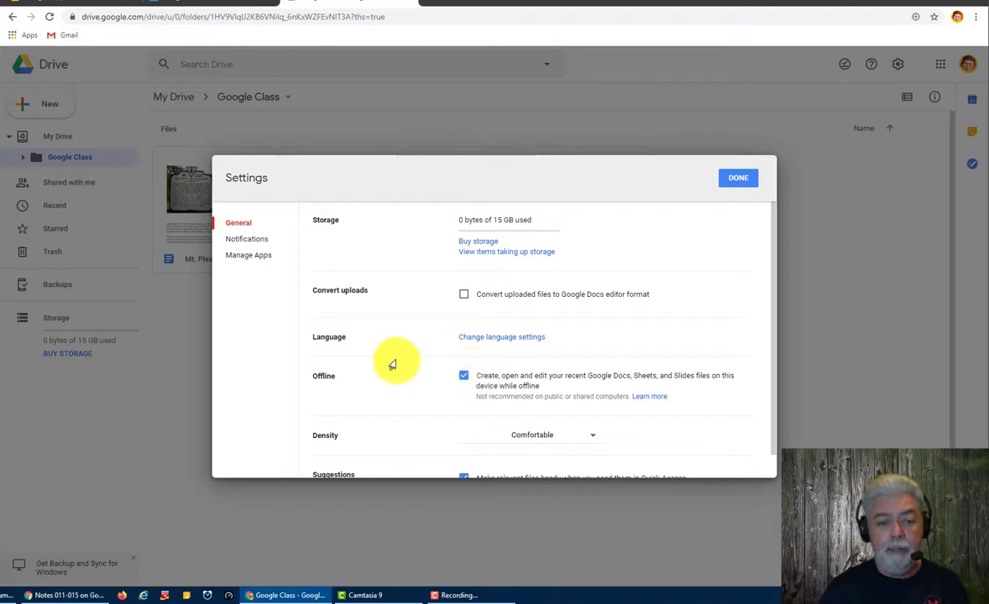
scroll(393, 357, down, 1)
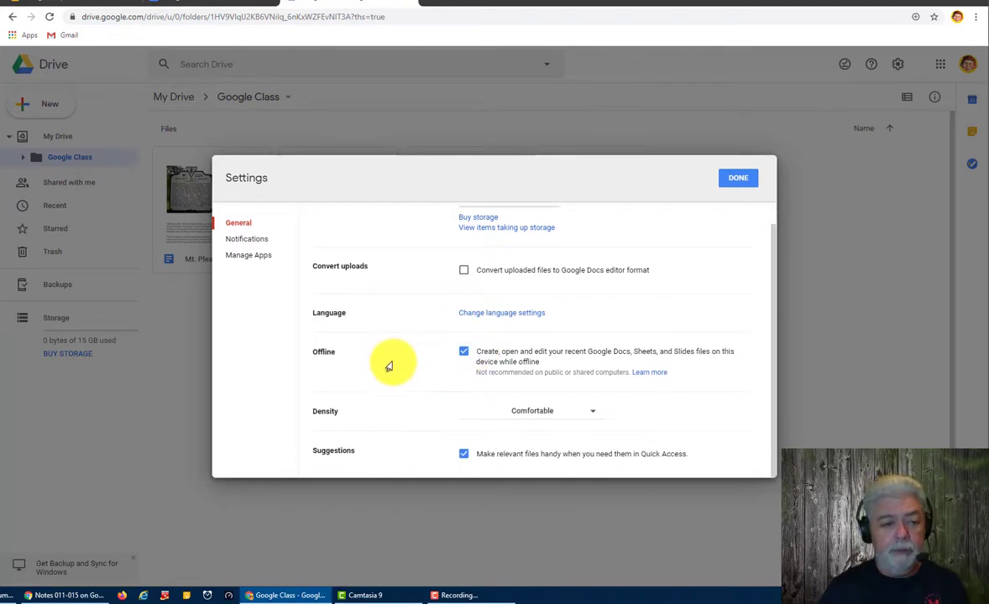
scroll(391, 356, up, 1)
click(243, 241)
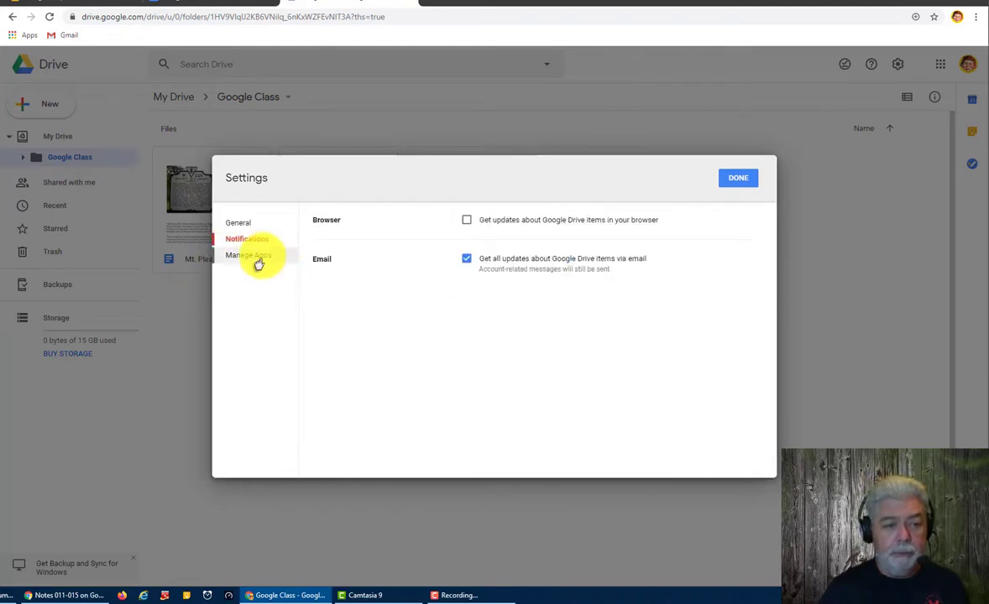
click(255, 257)
click(742, 180)
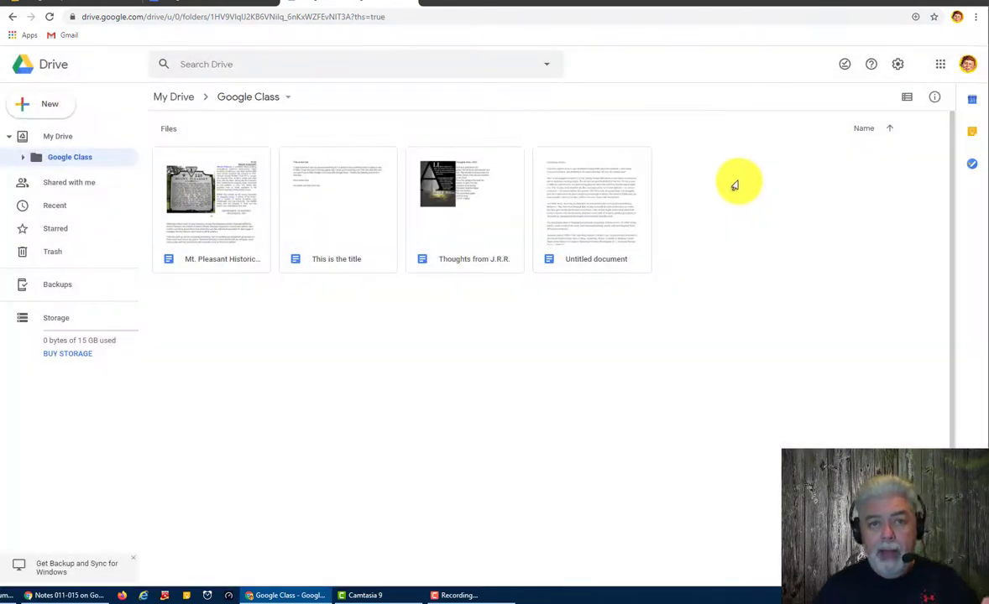